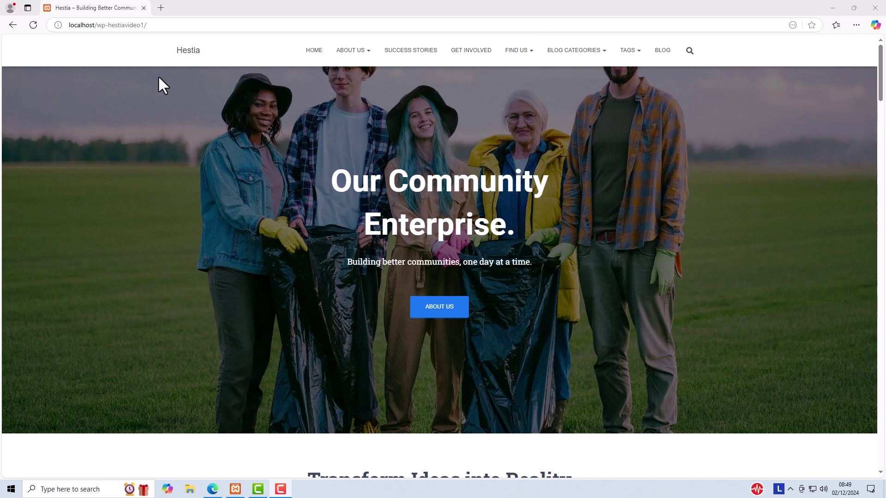
Go to the site's wp-admin address and log in with the autofilled credentials.
{"action": "left_click", "coordinate": [180, 25]}
{"action": "left_click", "coordinate": [188, 27]}
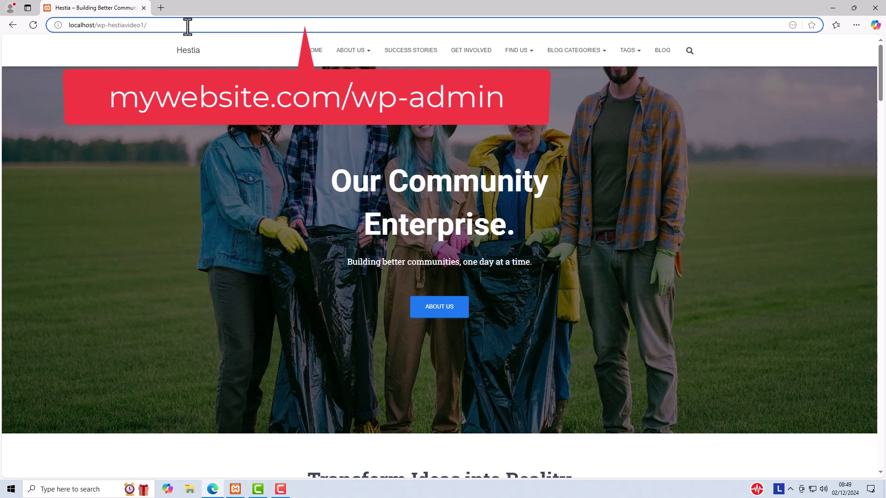
{"action": "type", "text": "wp-"}
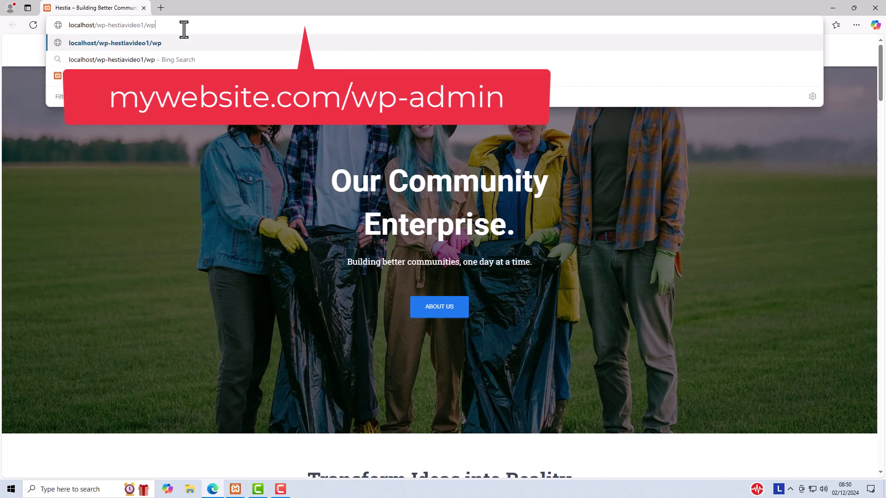
{"action": "type", "text": "admin"}
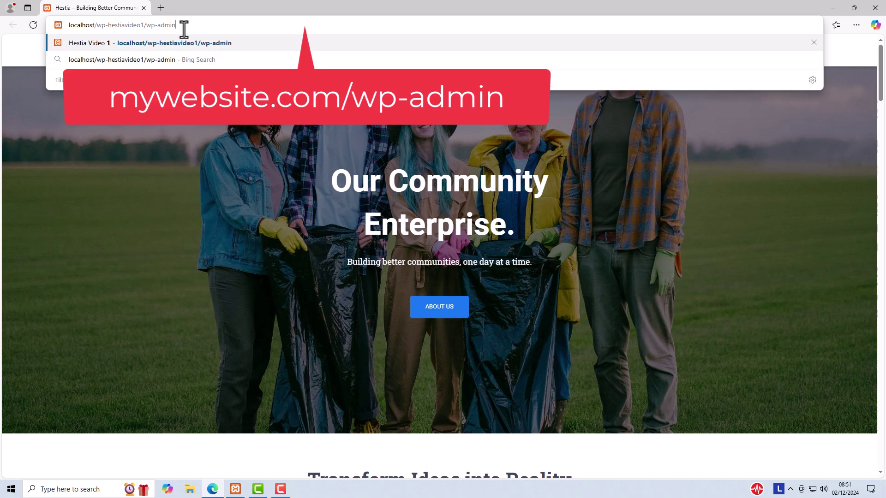
{"action": "key", "text": "Return"}
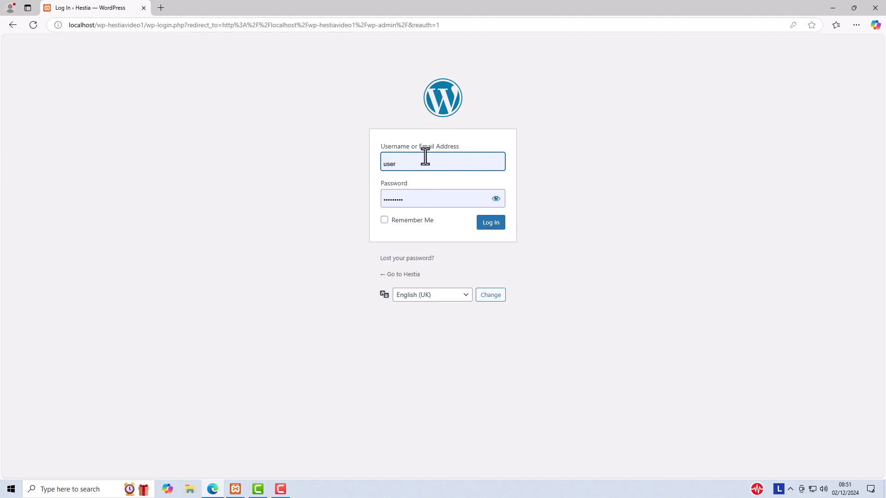
{"action": "left_click", "coordinate": [487, 225]}
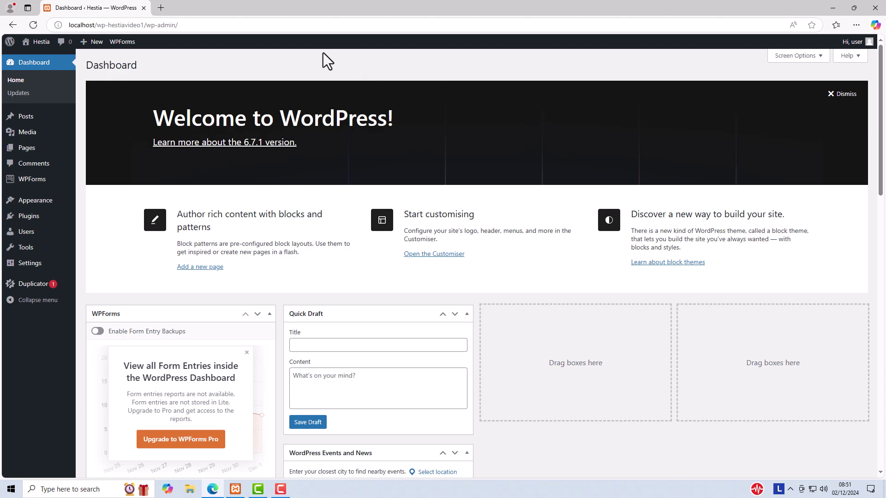
Visit the public Hestia site from the admin bar's site-name menu.
{"action": "mouse_move", "coordinate": [92, 43]}
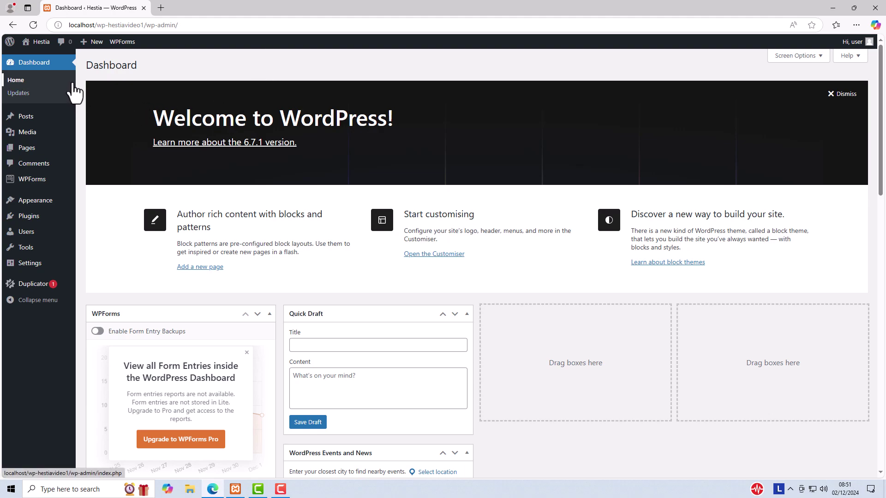
{"action": "left_click", "coordinate": [33, 58]}
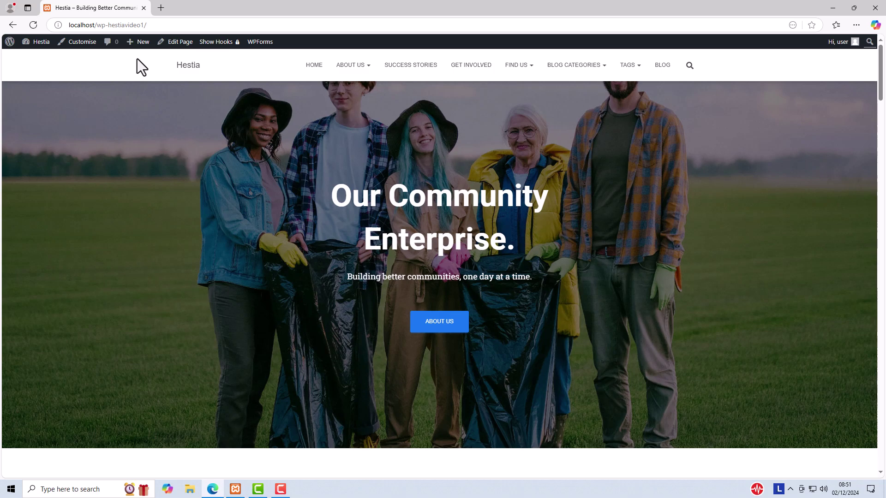
{"action": "mouse_move", "coordinate": [137, 42]}
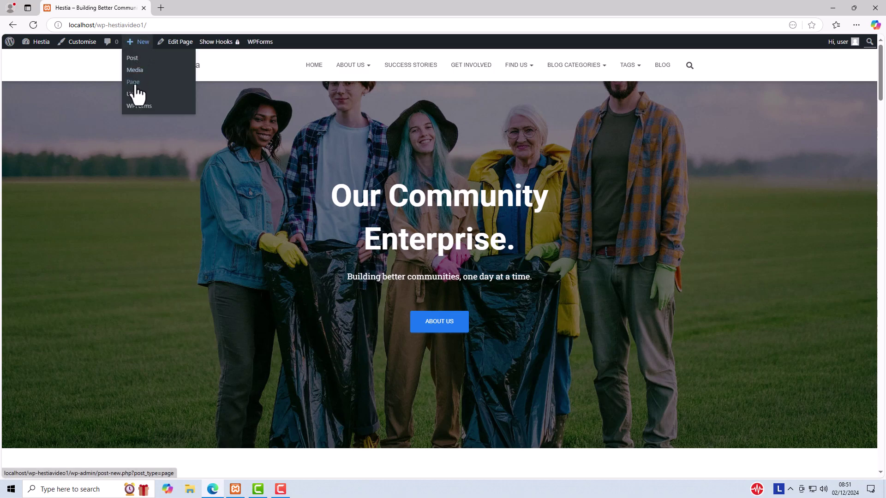
Create a new page titled 'My First Web Page' and clear its test paragraph text.
{"action": "left_click", "coordinate": [135, 83]}
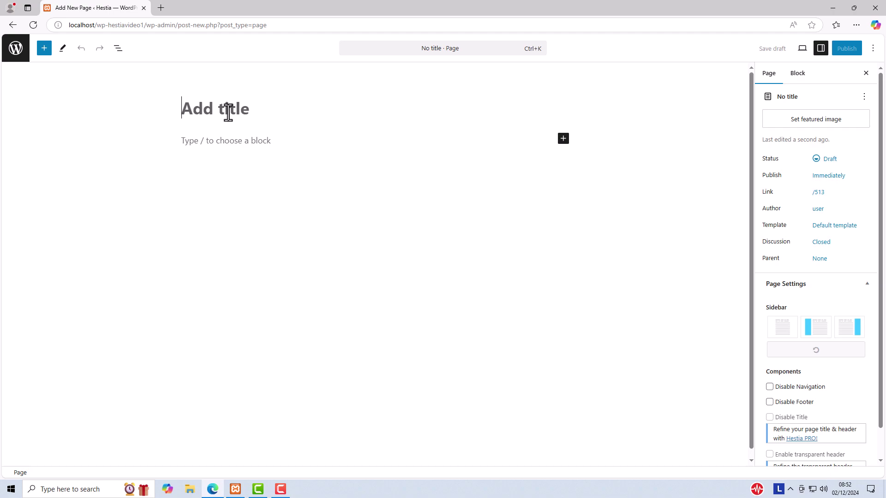
{"action": "type", "text": "My "}
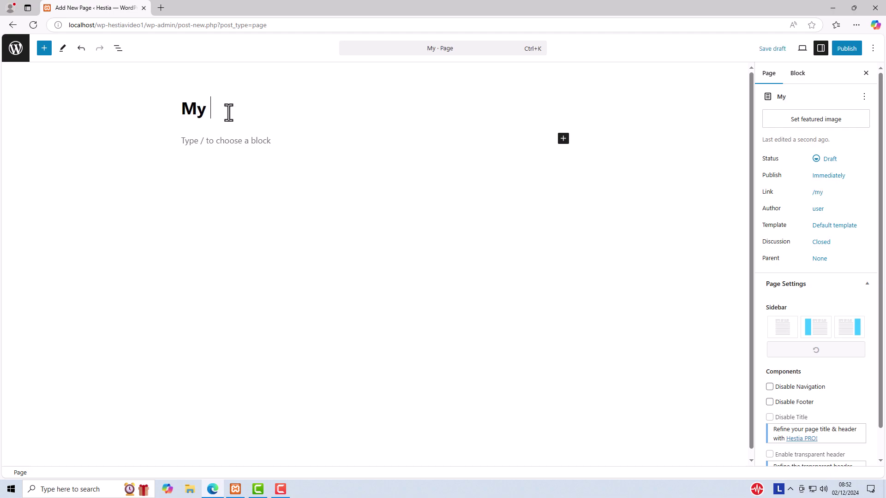
{"action": "type", "text": "First We"}
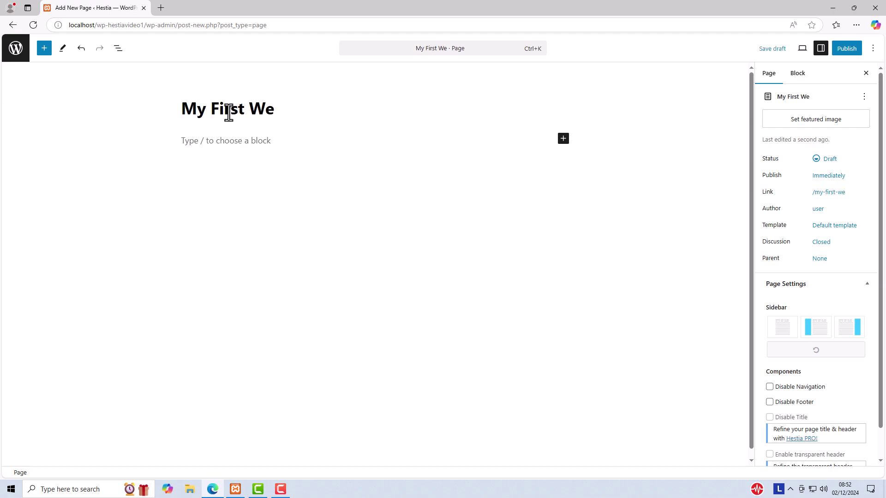
{"action": "type", "text": "b Page"}
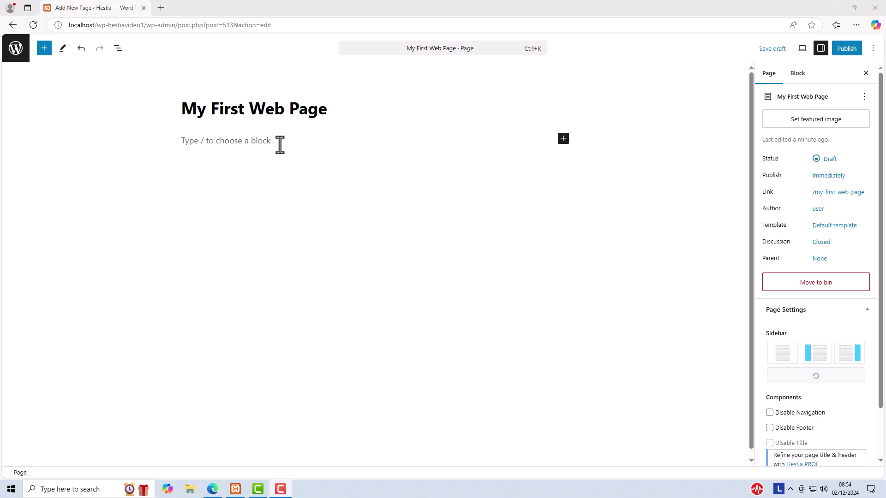
{"action": "left_click", "coordinate": [240, 145]}
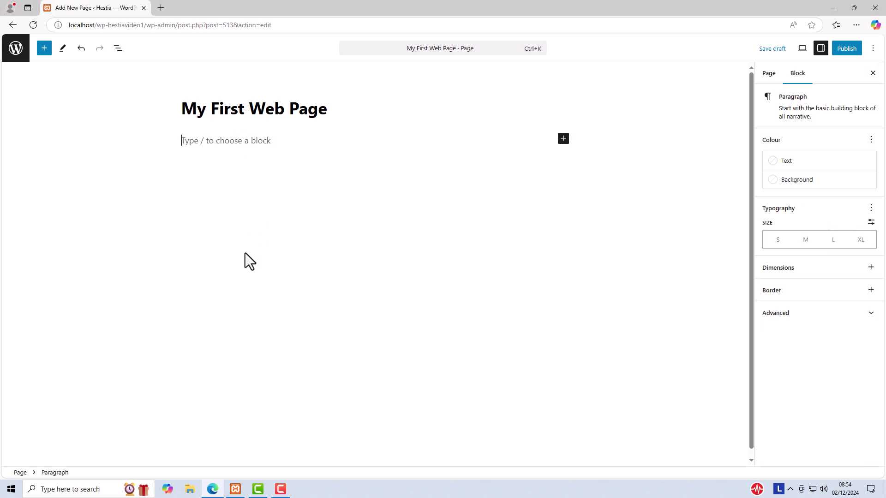
{"action": "type", "text": "Start typing here"}
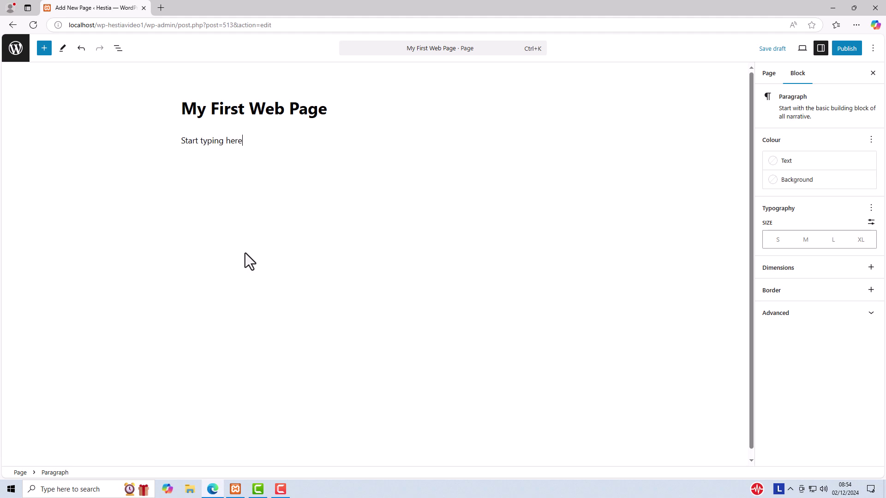
{"action": "double_click", "coordinate": [207, 142]}
{"action": "triple_click", "coordinate": [207, 141]}
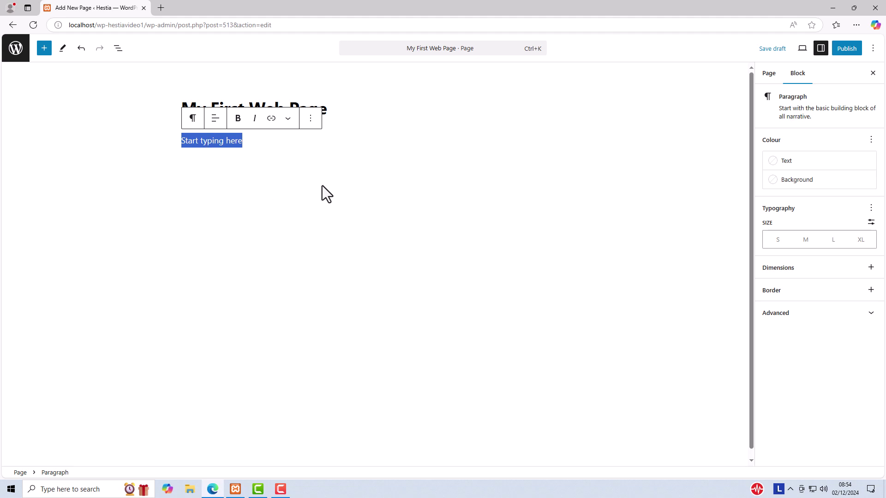
{"action": "key", "text": "BackSpace"}
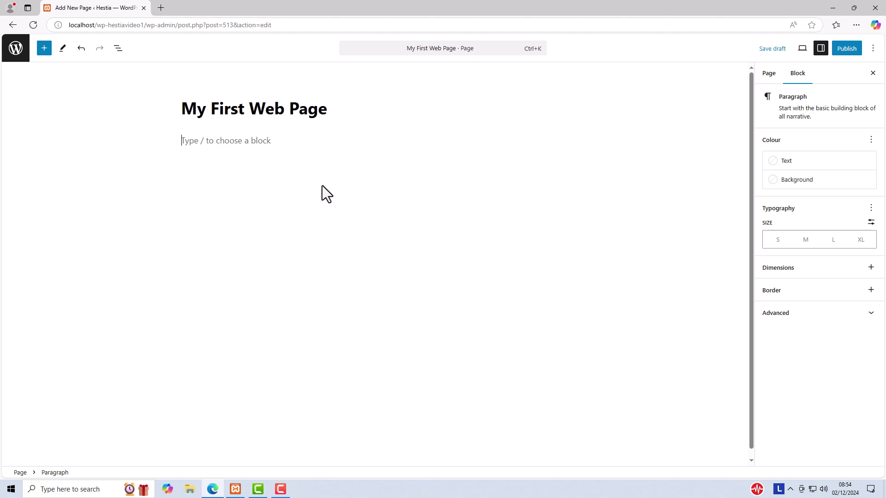
{"action": "type", "text": "/"}
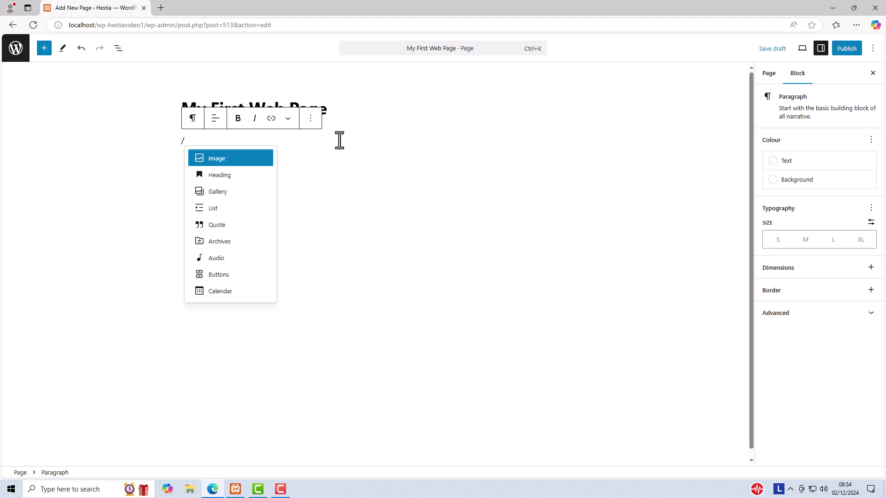
{"action": "key", "text": "BackSpace"}
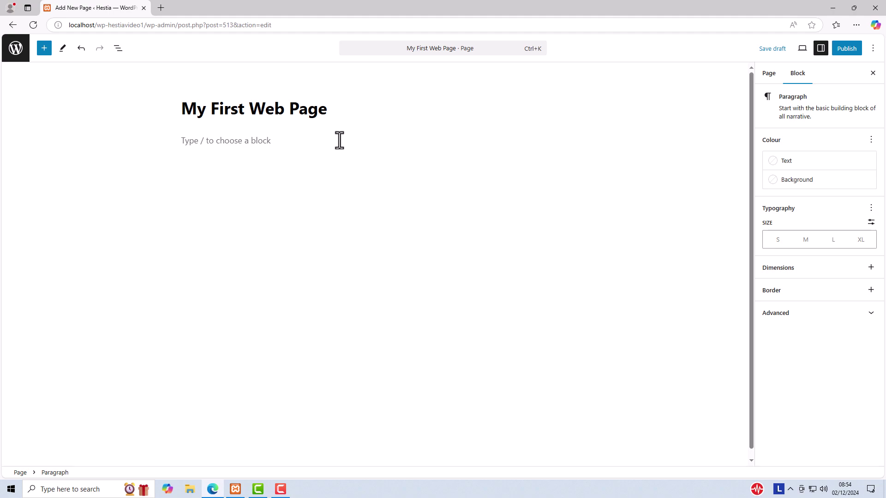
Paste the demonstrator headlines and paragraphs, and turn the long headline into a heading.
{"action": "type", "text": "This is a long headline to use on demonstrator web pages. This is a paragraph that I use to build demonstrator pages on WordPress websites. I use the paragraph to show what the page would look like when populated with content. I shorten and lengthen the paragraph to use in different situations. This is a short headline. This is a paragraph that I use to build demonstrator pages on WordPress websites. I use the paragraph to show what the page would look like when populated with content. I shorten and lengthen the paragraph to use in different situations. This is a medium length headline. This is a paragraph that I use to build demonstrator pages on WordPress websites. I use the paragraph to show what the page would look like when populated with content. I shorten and lengthen the paragraph to use in different situations."}
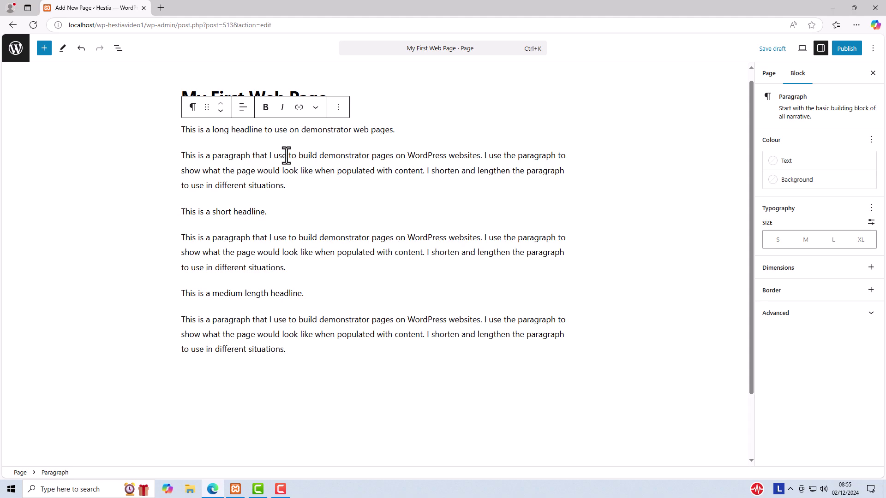
{"action": "left_click", "coordinate": [251, 130]}
{"action": "left_click", "coordinate": [193, 111]}
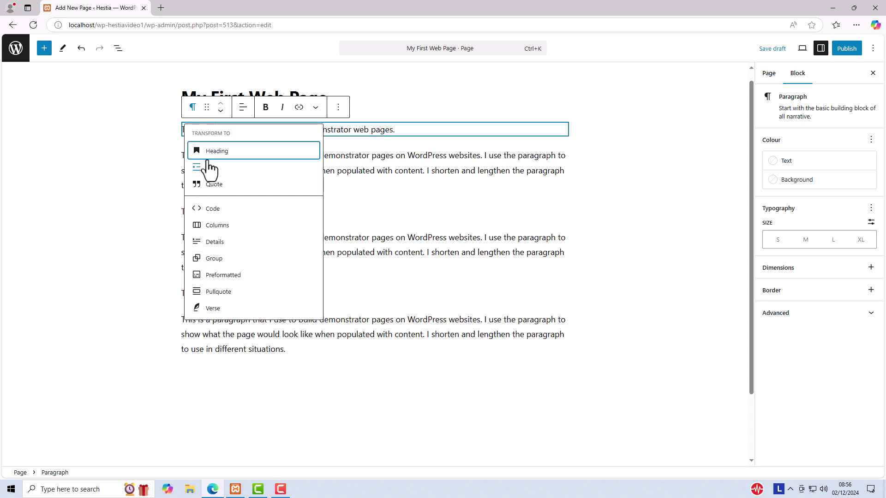
{"action": "left_click", "coordinate": [208, 152]}
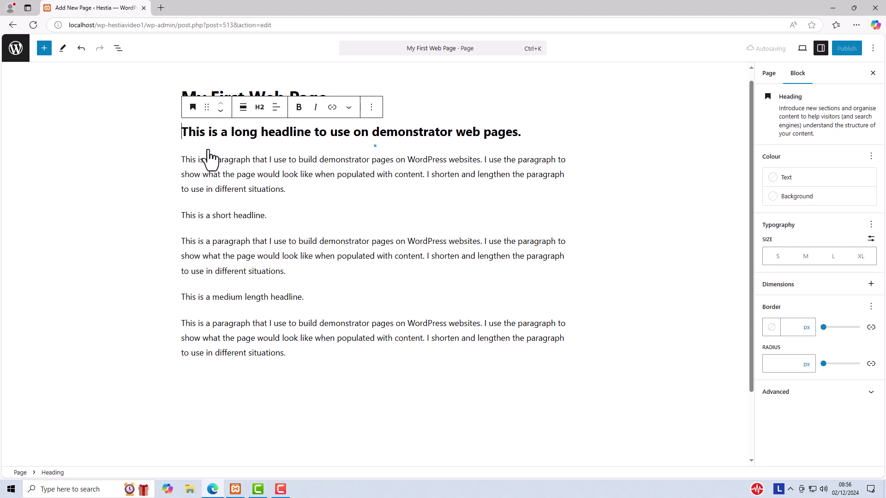
Convert the short headline into an H3 heading.
{"action": "left_click", "coordinate": [242, 215]}
{"action": "left_click", "coordinate": [193, 193]}
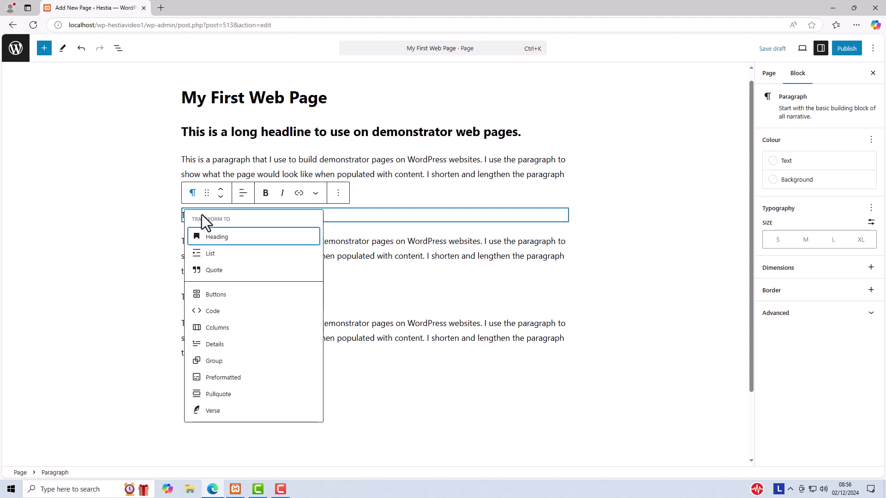
{"action": "left_click", "coordinate": [208, 241]}
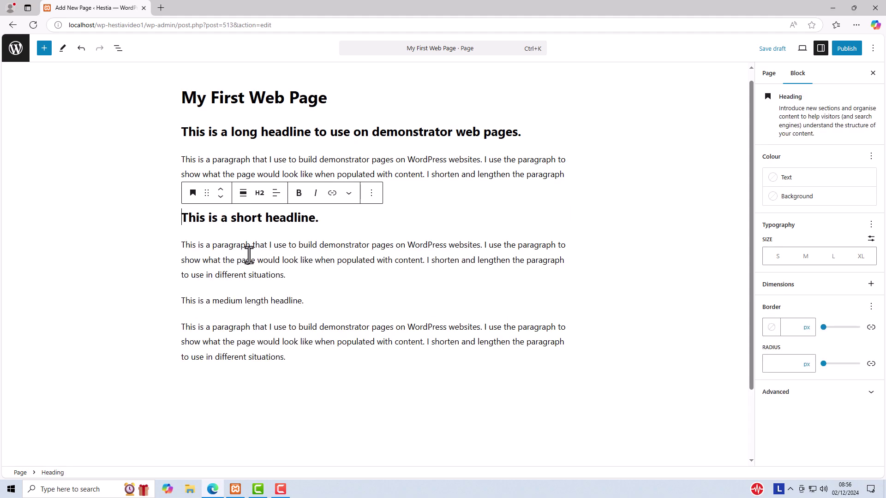
{"action": "left_click", "coordinate": [260, 194]}
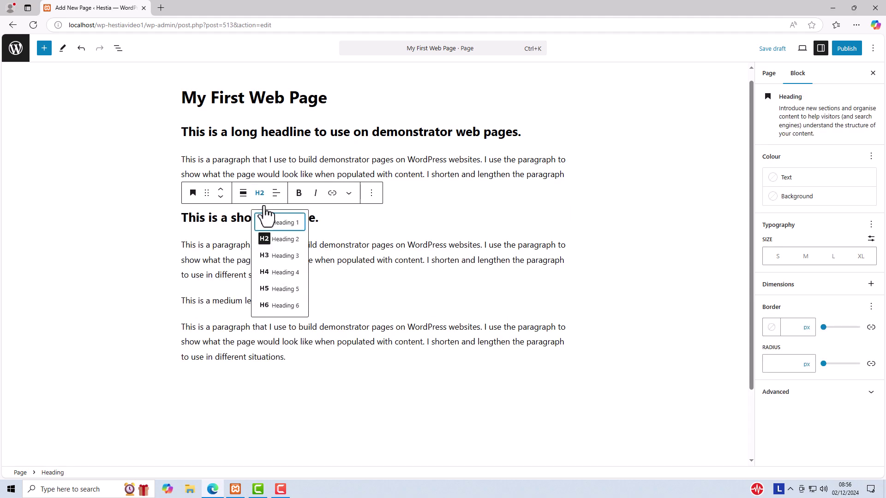
{"action": "left_click", "coordinate": [271, 262]}
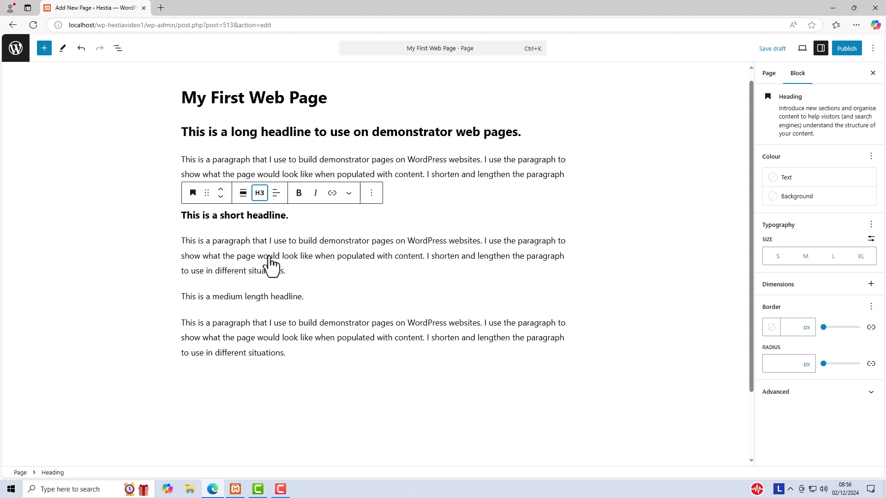
Convert the medium-length headline into an H4 heading.
{"action": "left_click", "coordinate": [248, 296]}
{"action": "left_click", "coordinate": [192, 274]}
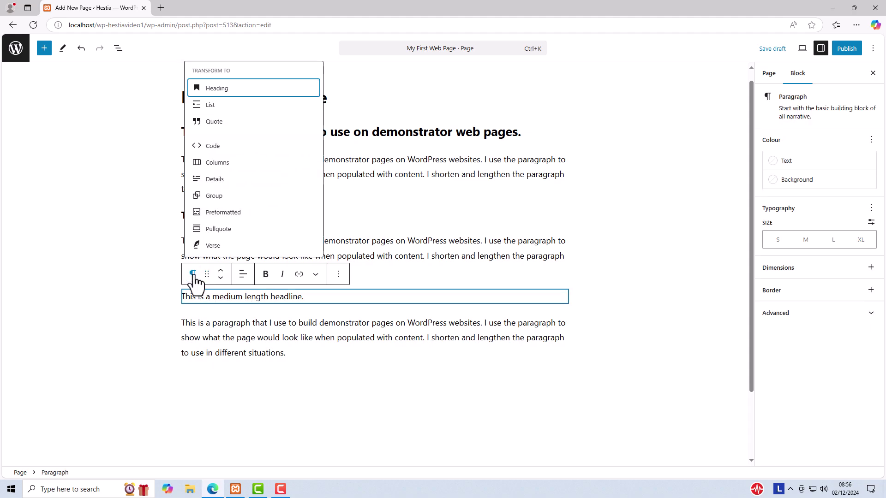
{"action": "left_click", "coordinate": [221, 88]}
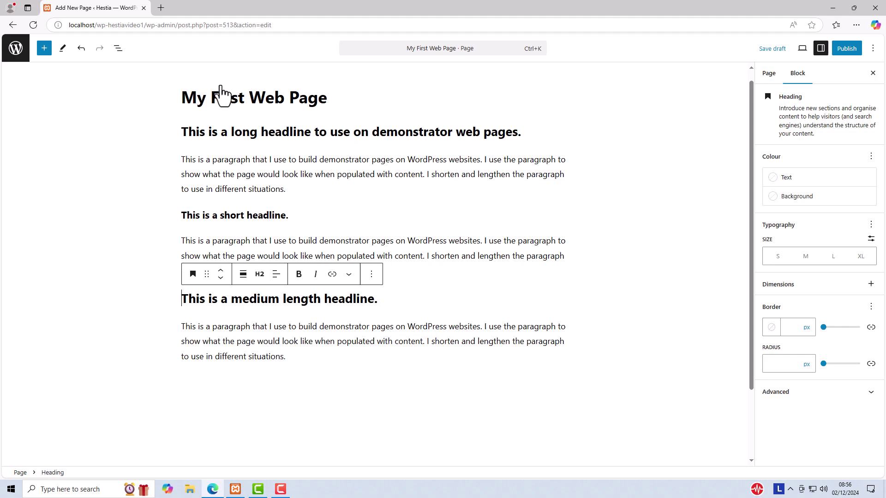
{"action": "left_click", "coordinate": [260, 275]}
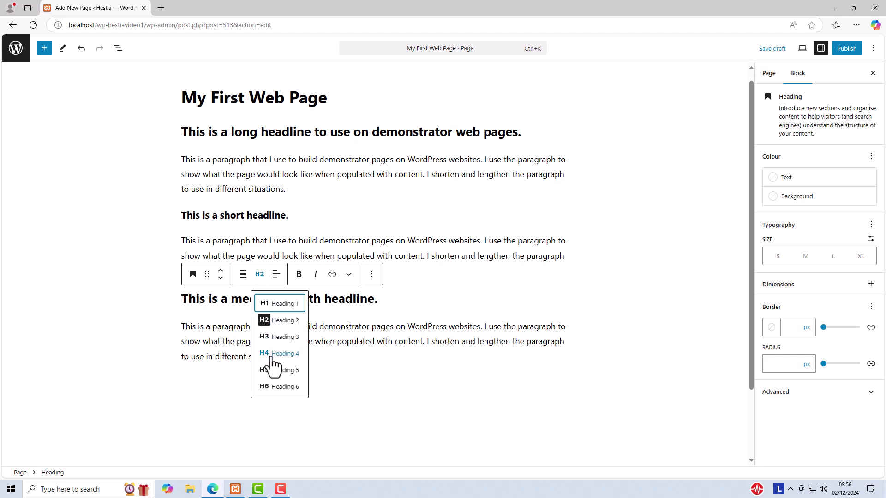
{"action": "left_click", "coordinate": [273, 339]}
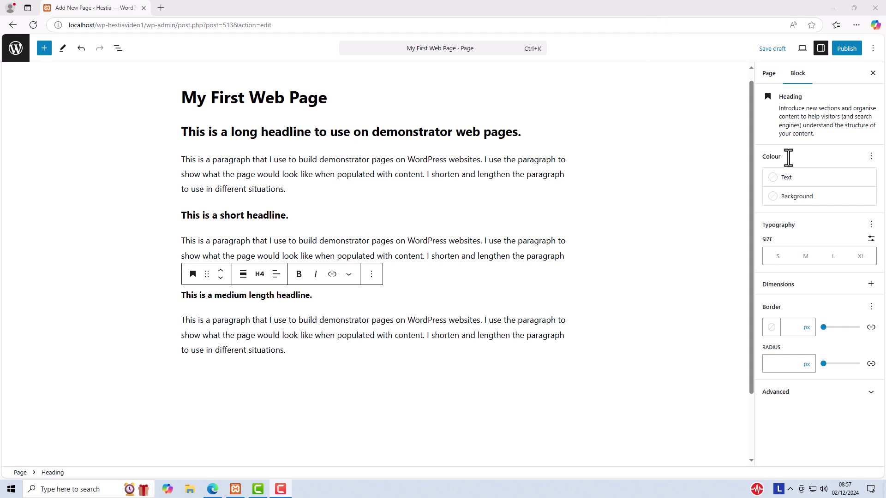
Set the seniors-with-laptop photo, Business-Partnerships.jpg, from the Media Library as the featured image.
{"action": "left_click", "coordinate": [821, 51]}
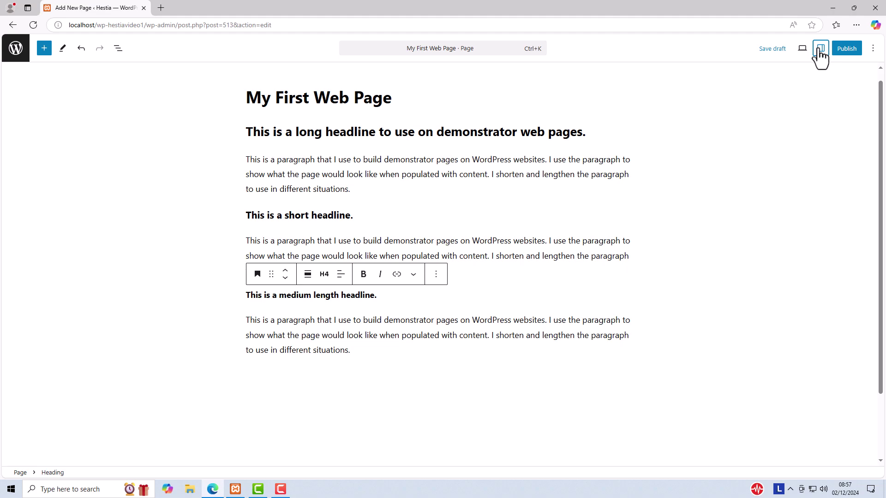
{"action": "left_click", "coordinate": [820, 51]}
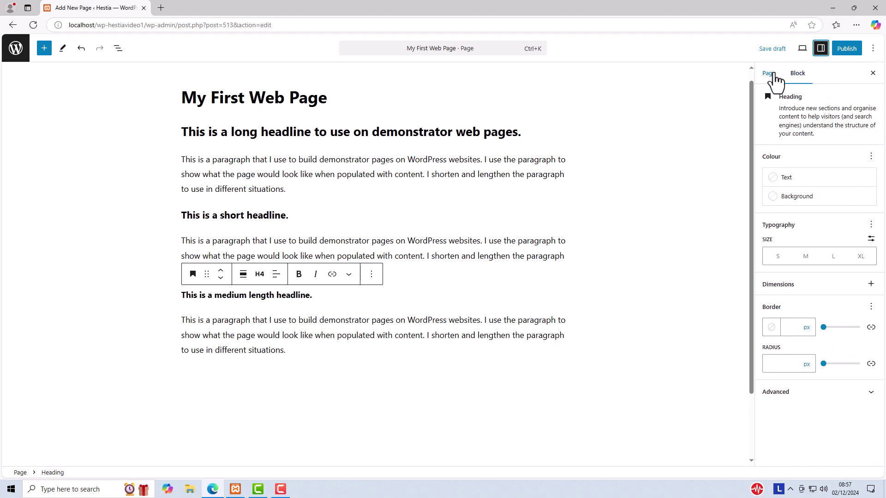
{"action": "left_click", "coordinate": [769, 74]}
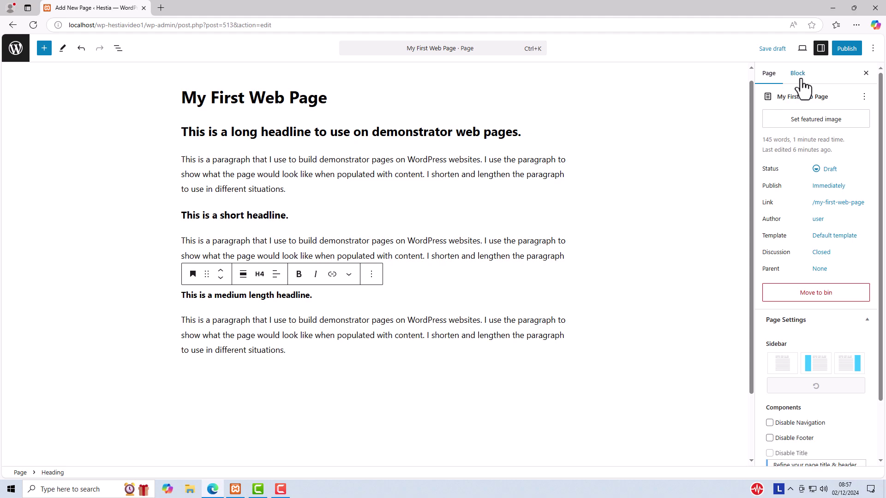
{"action": "left_click", "coordinate": [811, 121]}
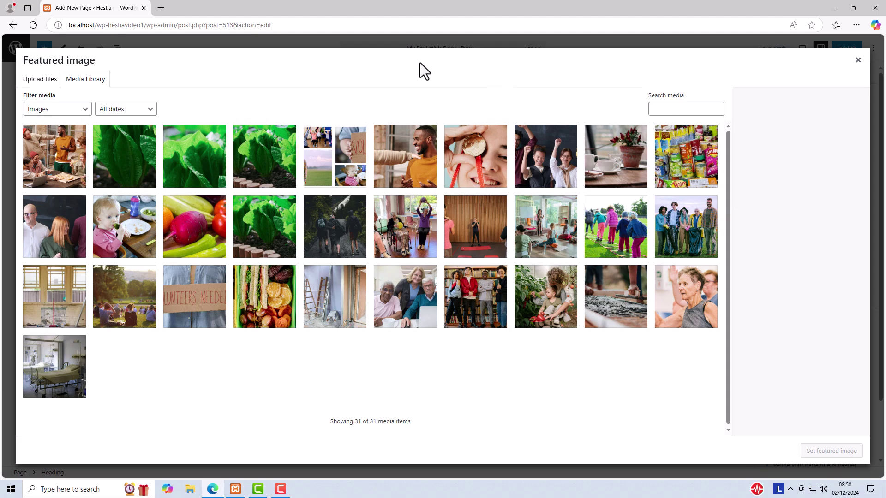
{"action": "left_click", "coordinate": [34, 84]}
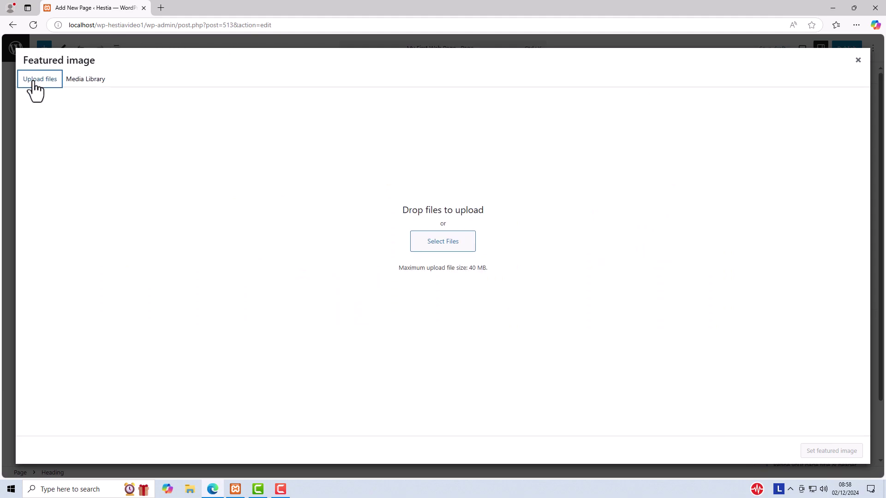
{"action": "left_click", "coordinate": [86, 80]}
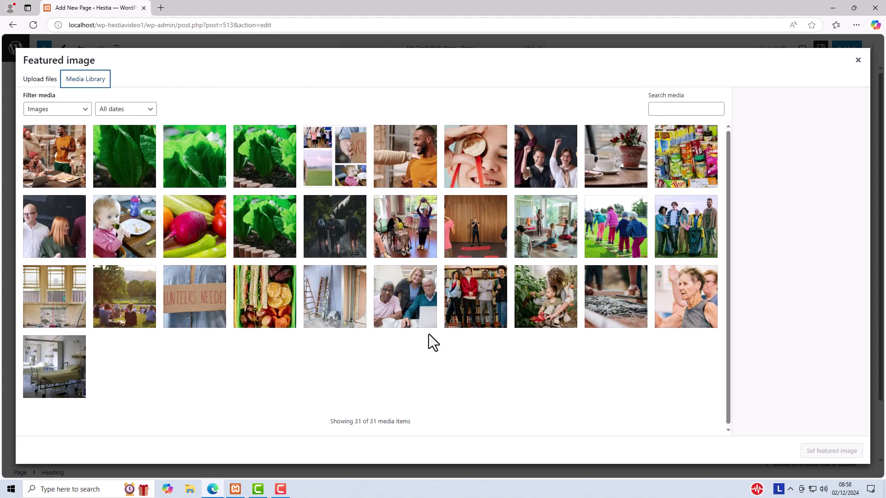
{"action": "left_click", "coordinate": [398, 291]}
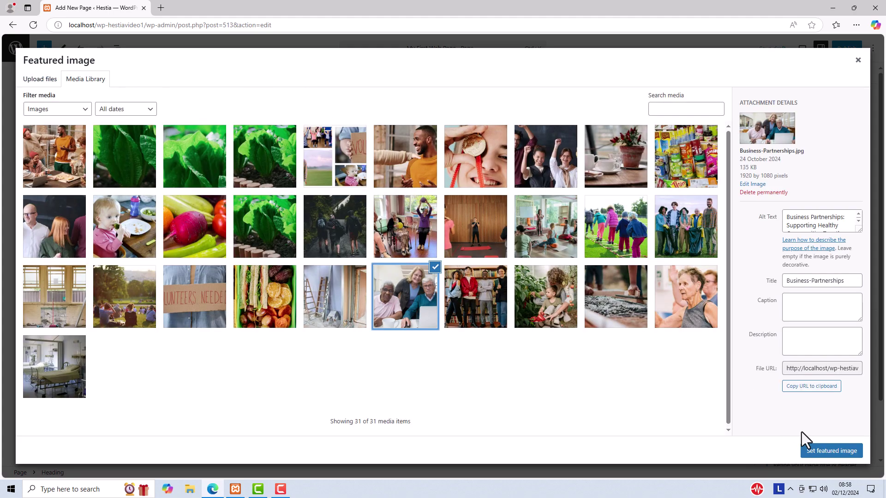
{"action": "left_click", "coordinate": [821, 453]}
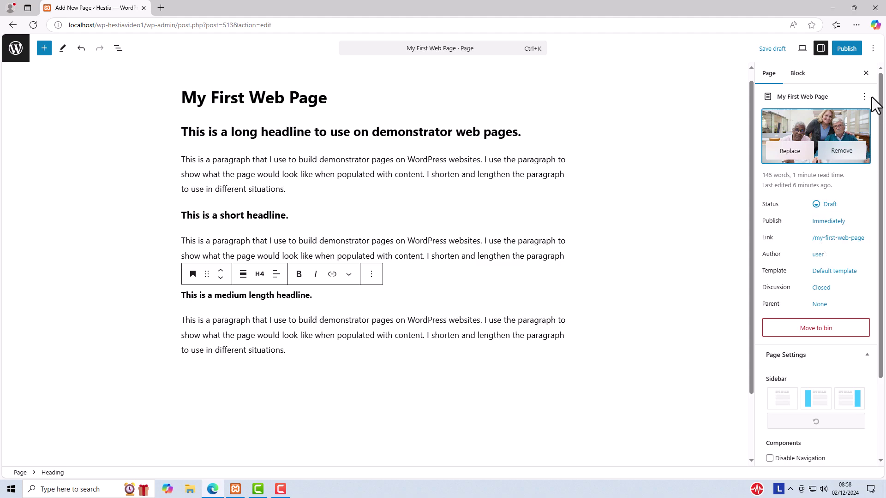
Save the page as a draft, preview it on the site, then return to the editor.
{"action": "left_click", "coordinate": [770, 49]}
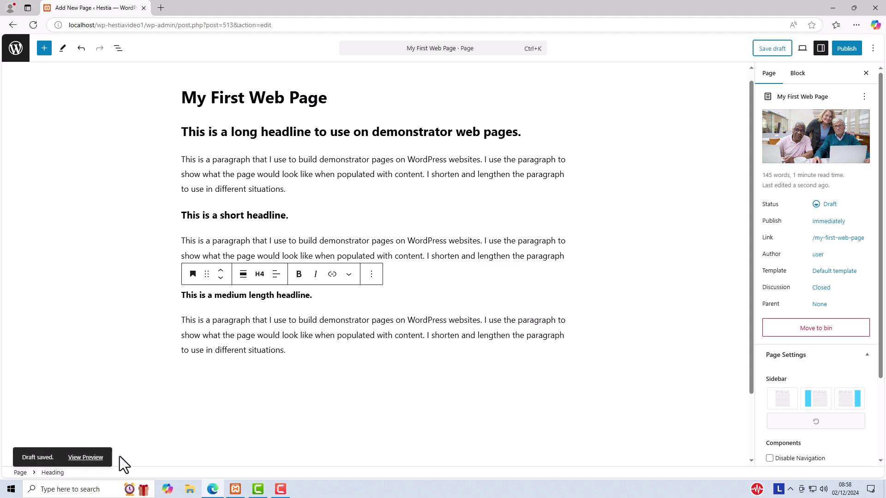
{"action": "left_click", "coordinate": [87, 458]}
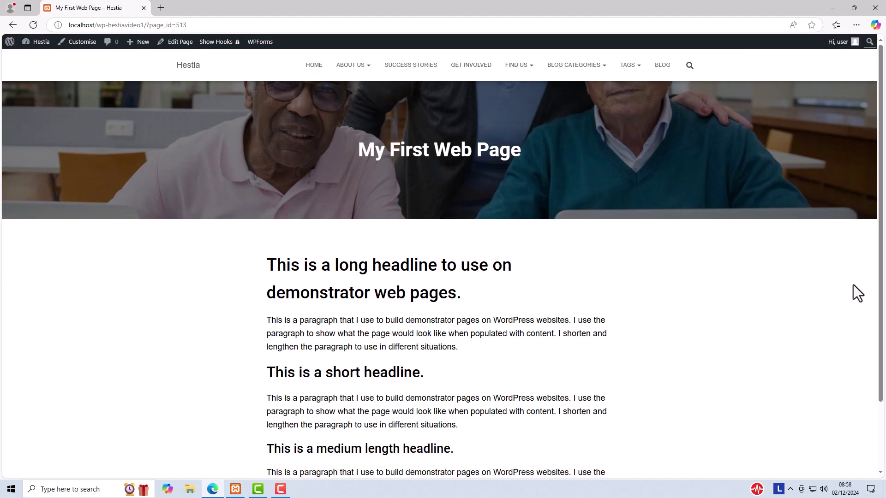
{"action": "scroll", "coordinate": [850, 275], "scroll_direction": "down", "scroll_amount": 2}
{"action": "scroll", "coordinate": [851, 276], "scroll_direction": "up", "scroll_amount": 2}
{"action": "left_click", "coordinate": [178, 54]}
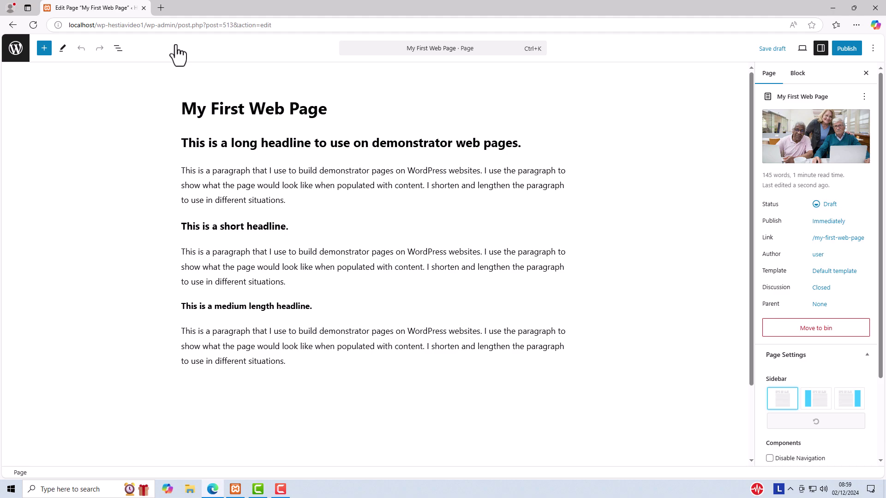
Add an empty block after the first demo paragraph and bring up the block library.
{"action": "left_click", "coordinate": [302, 202]}
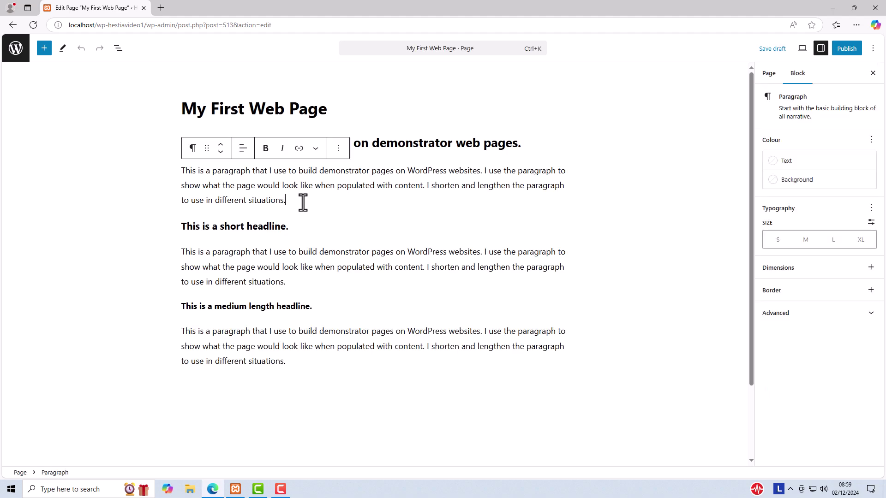
{"action": "key", "text": "Return"}
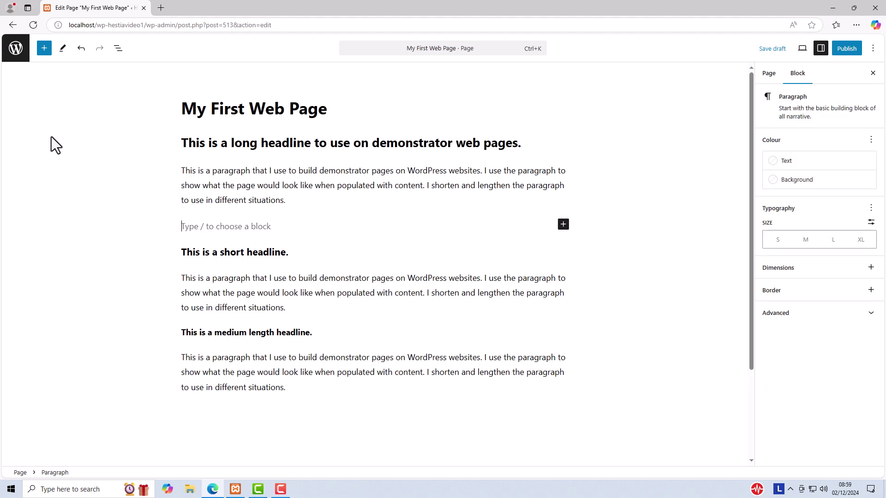
{"action": "left_click", "coordinate": [45, 48]}
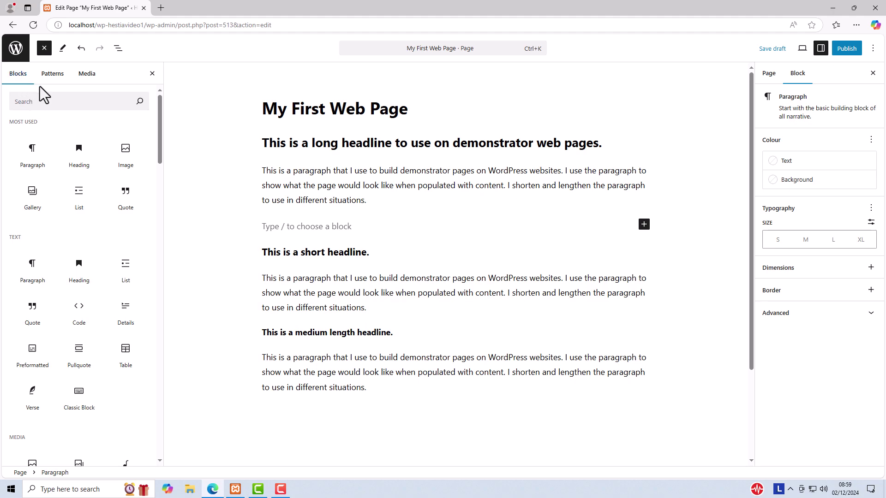
Search the blocks for 'text' and insert a Media and Text block.
{"action": "left_click", "coordinate": [48, 103]}
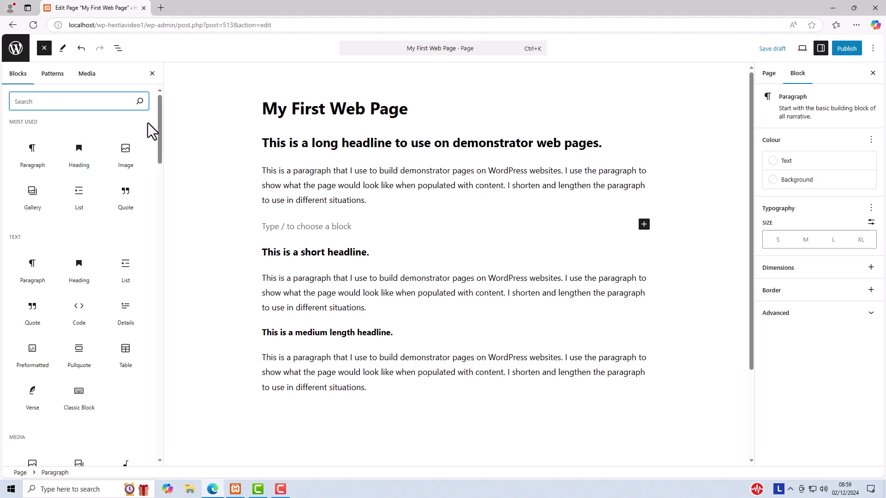
{"action": "left_click_drag", "start_coordinate": [158, 131], "coordinate": [152, 107]}
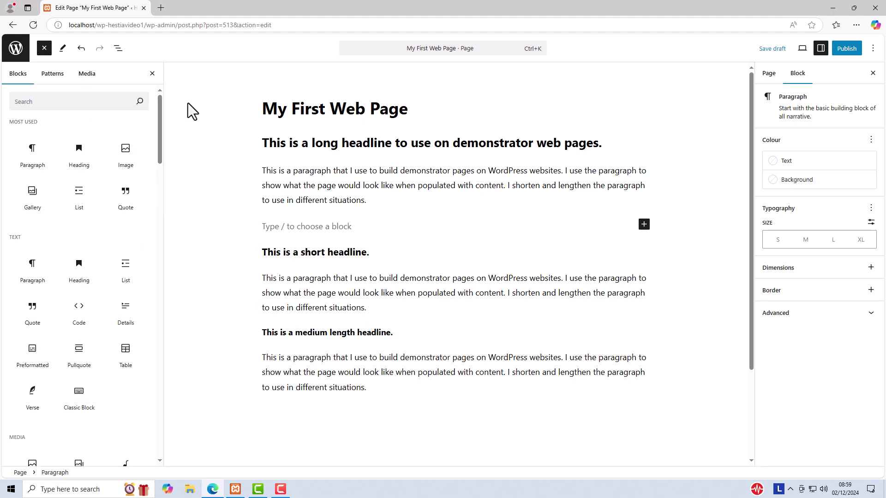
{"action": "left_click", "coordinate": [85, 100]}
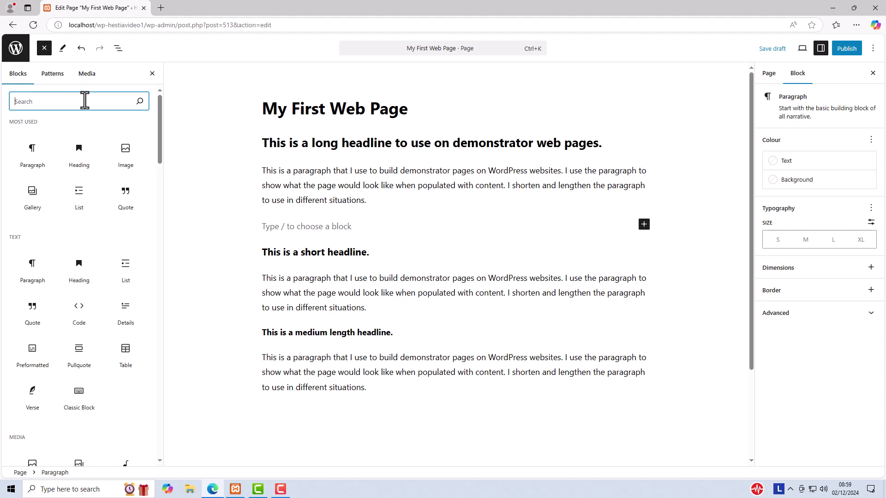
{"action": "type", "text": "text"}
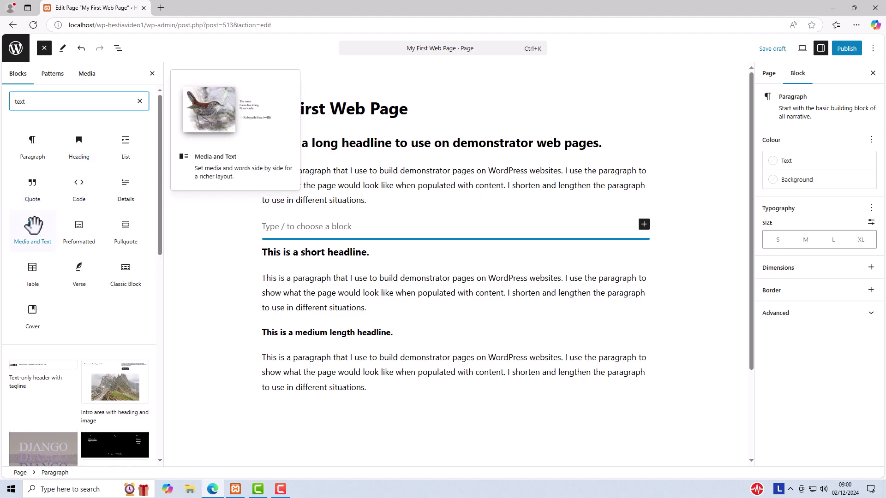
{"action": "left_click", "coordinate": [32, 226]}
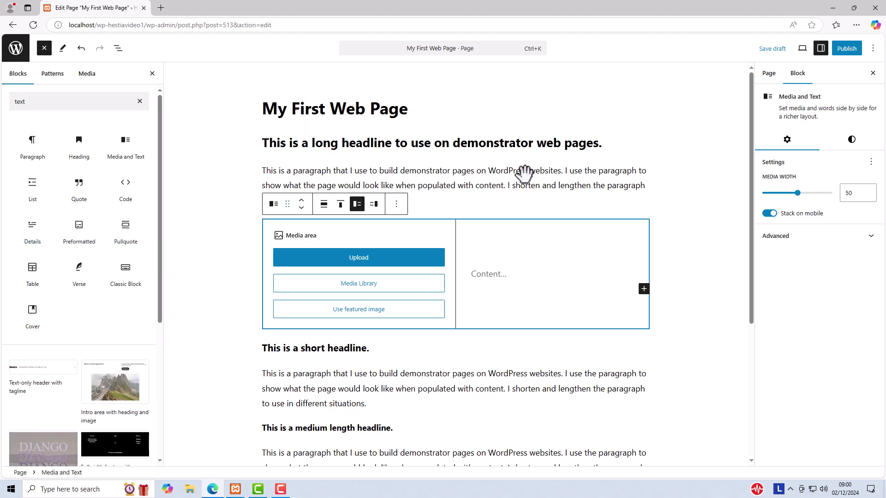
Fill the block's media area with Community-Gardening-1x1-1.jpg from the Media Library.
{"action": "left_click", "coordinate": [357, 287]}
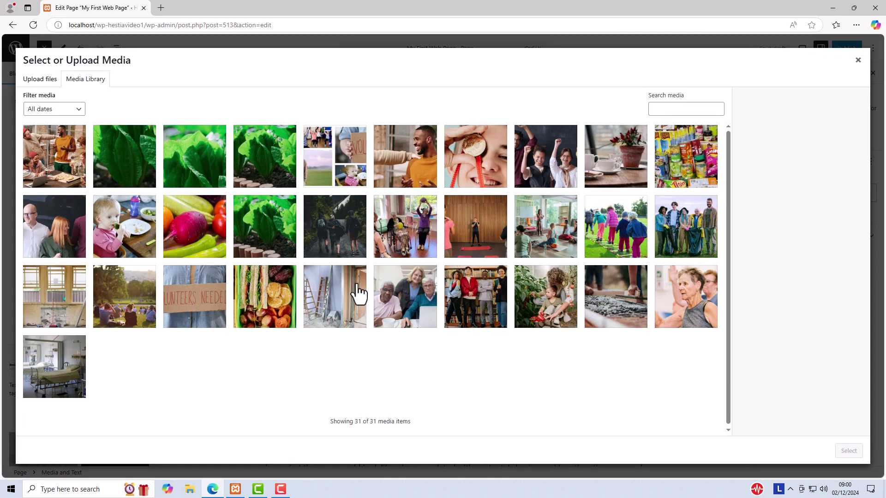
{"action": "left_click", "coordinate": [256, 152]}
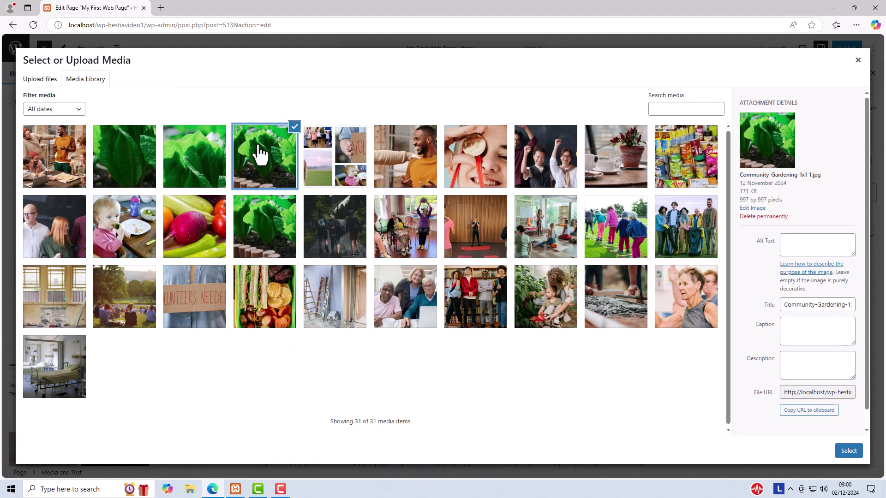
{"action": "left_click", "coordinate": [849, 452]}
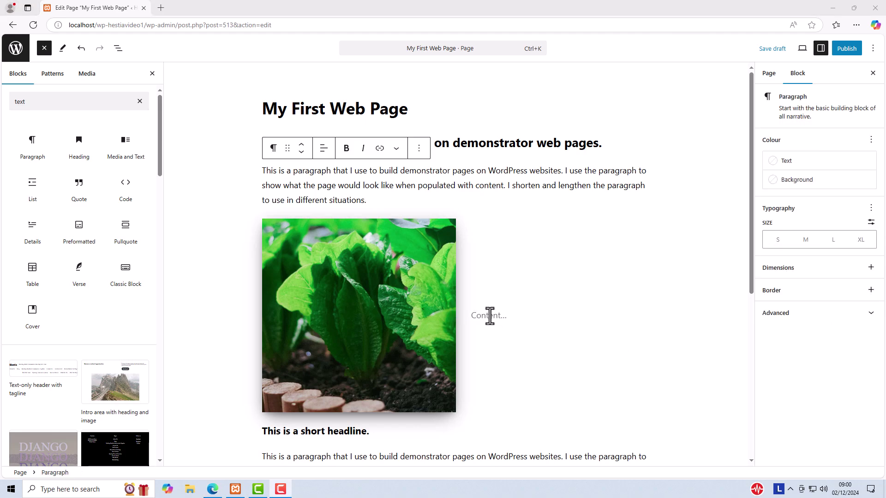
Paste the demonstrator paragraph into the text side and add an empty block above it.
{"action": "left_click", "coordinate": [489, 316]}
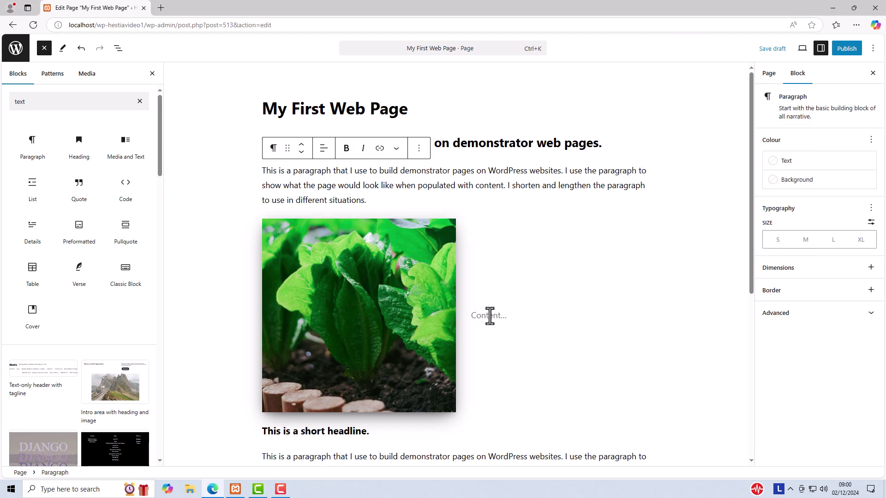
{"action": "left_click", "coordinate": [489, 315]}
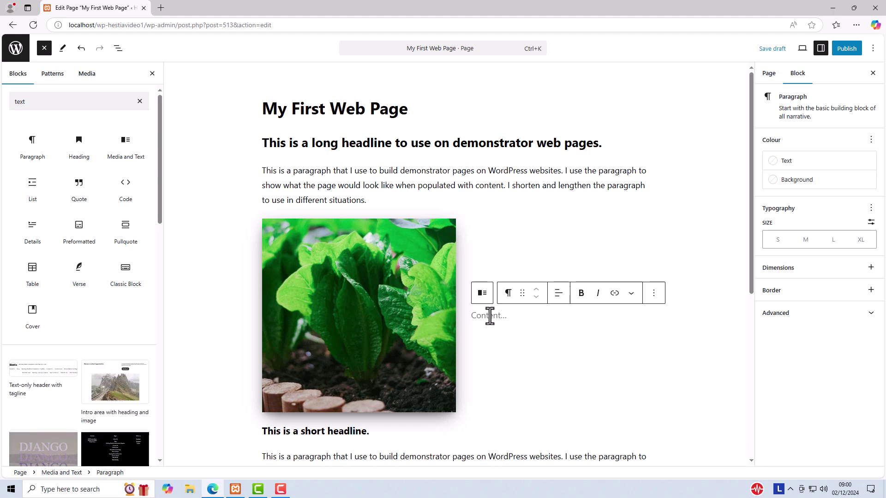
{"action": "type", "text": "This is a paragraph that I use to build demonstrator pages on WordPress websites. I use the paragraph to show what the page would look like when populated with content. I shorten and lengthen the paragraph to use in different situations."}
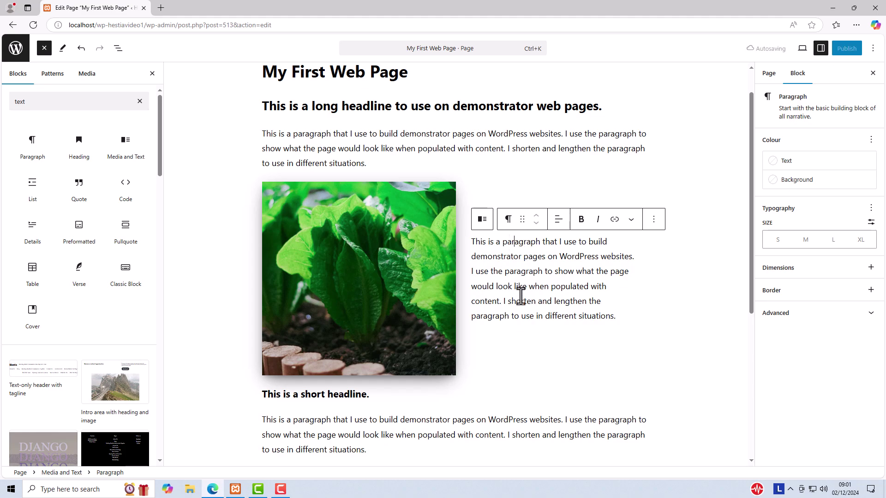
{"action": "left_click", "coordinate": [653, 220]}
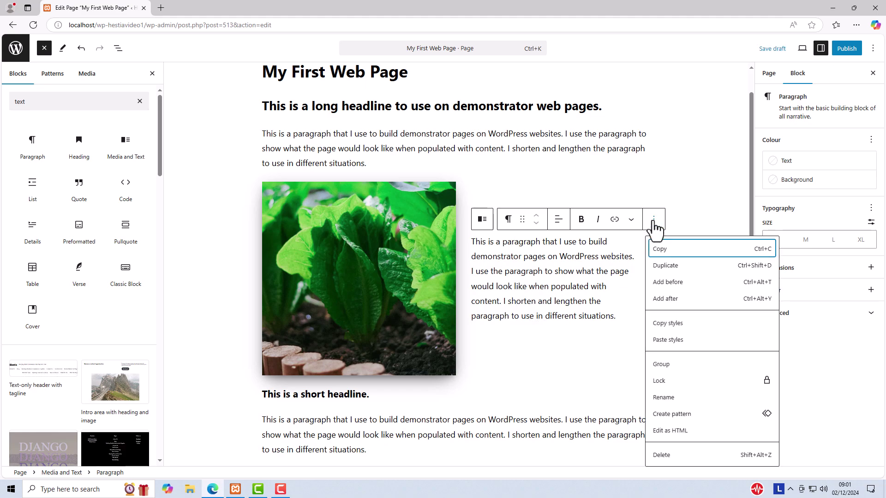
{"action": "left_click", "coordinate": [665, 282]}
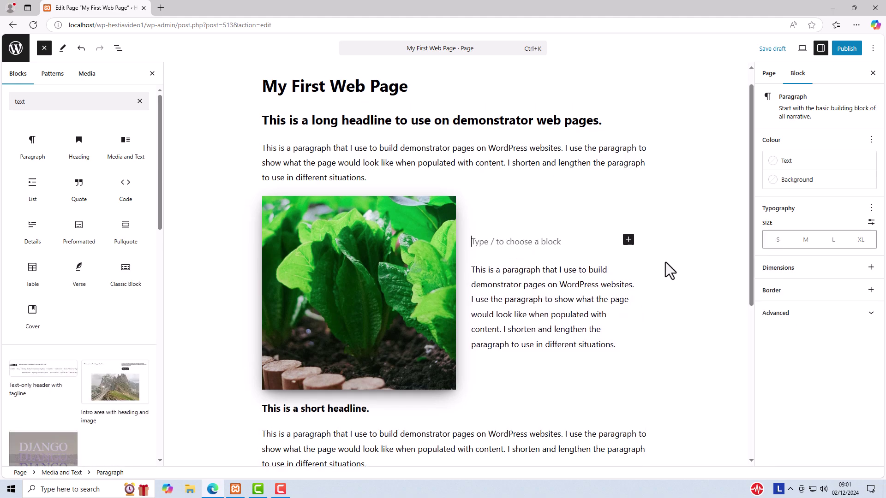
Type 'My Headline Goes Here.' and make it an H3 heading.
{"action": "type", "text": "My Headline G"}
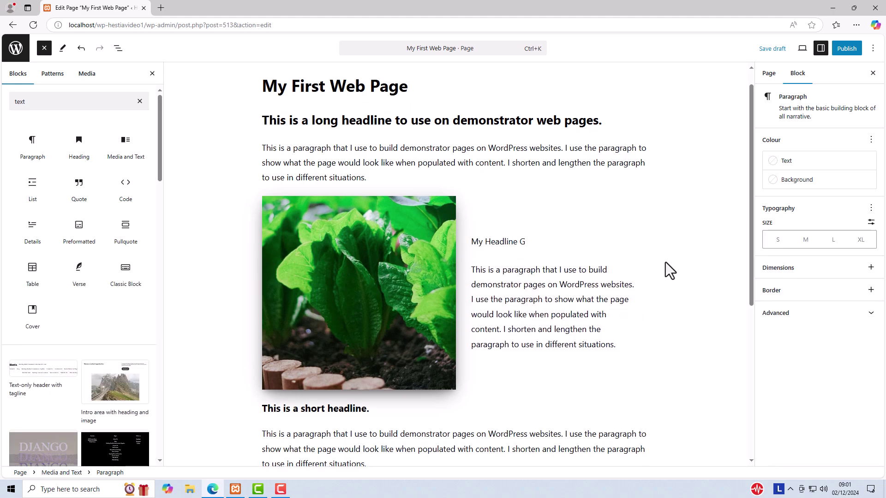
{"action": "type", "text": "oes Here."}
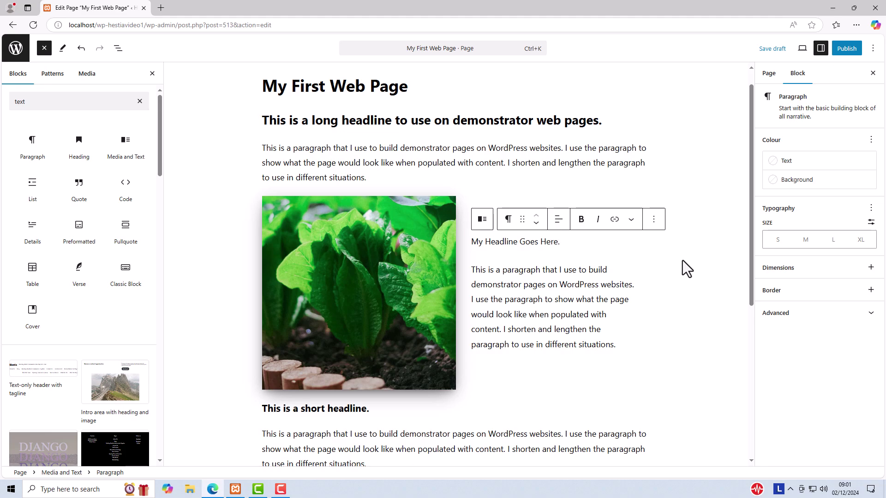
{"action": "left_click", "coordinate": [507, 221]}
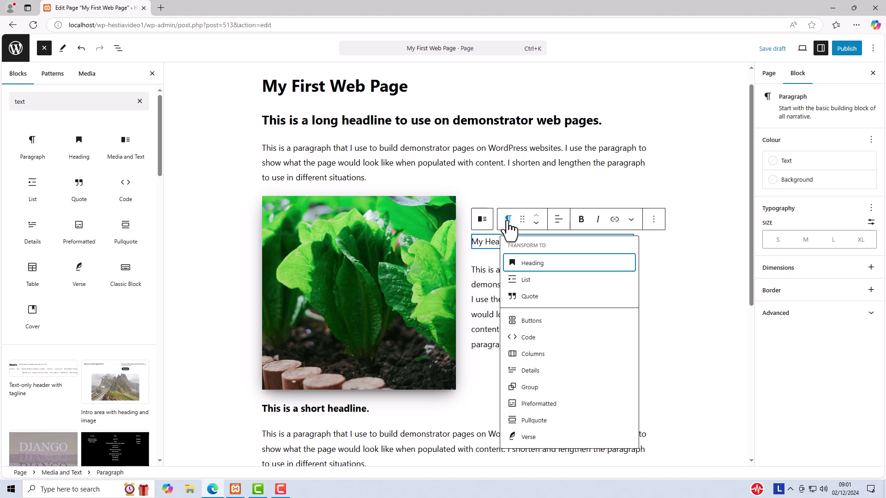
{"action": "left_click", "coordinate": [522, 264]}
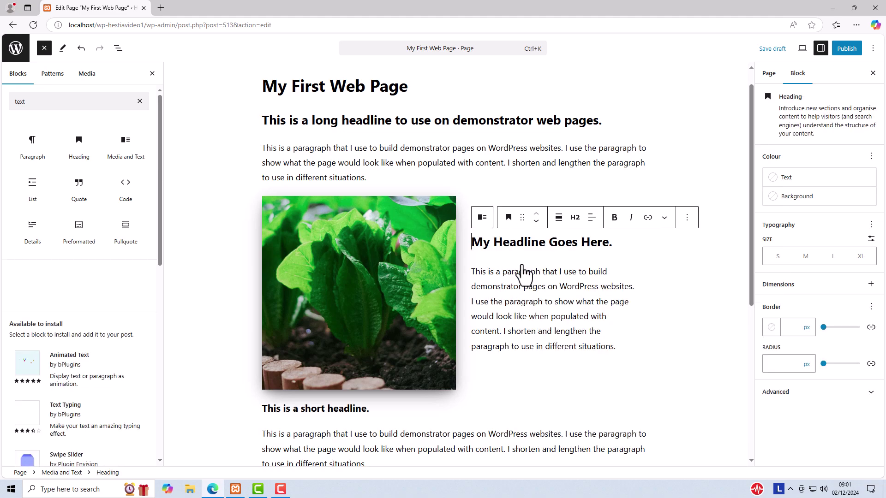
{"action": "left_click", "coordinate": [575, 218]}
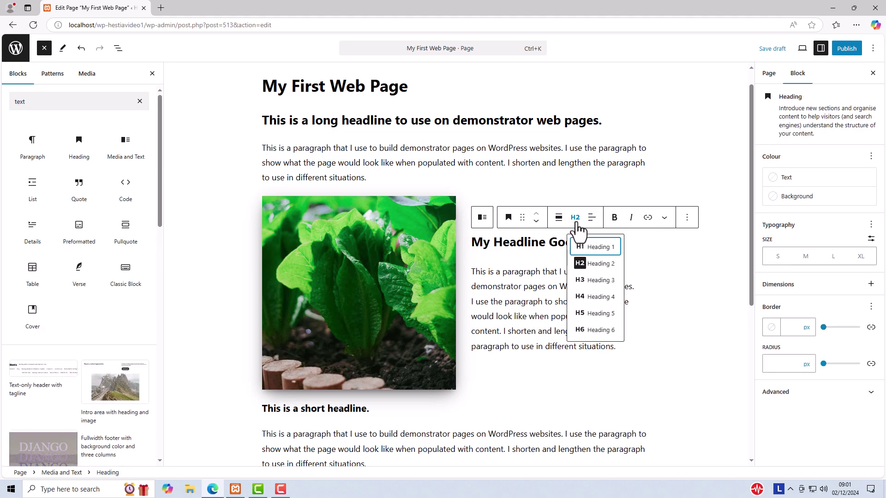
{"action": "left_click", "coordinate": [577, 280]}
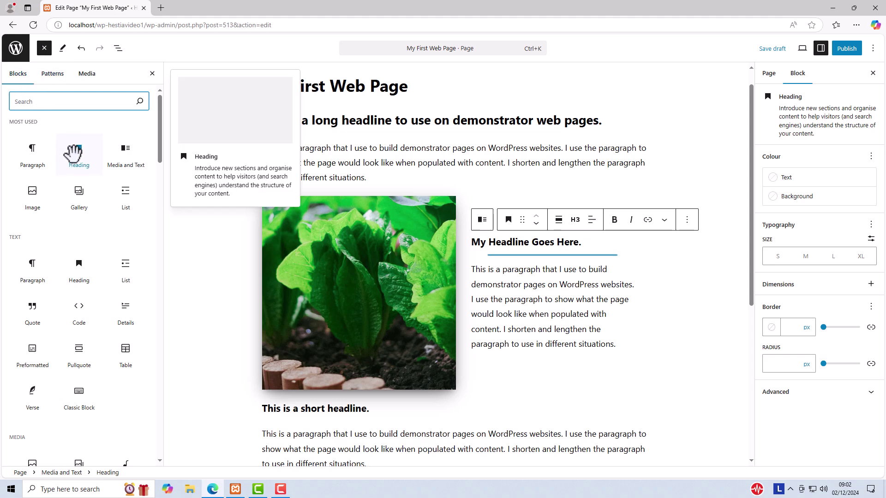
{"action": "left_click_drag", "start_coordinate": [160, 126], "coordinate": [170, 99]}
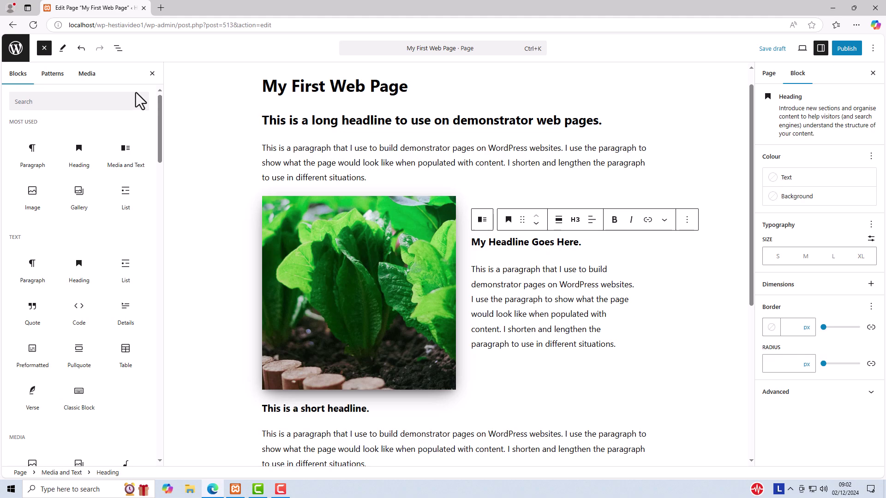
Insert the Hestia Features pattern and a 'Ready to Elevate Your Project?' call-to-action below the image.
{"action": "left_click", "coordinate": [52, 74]}
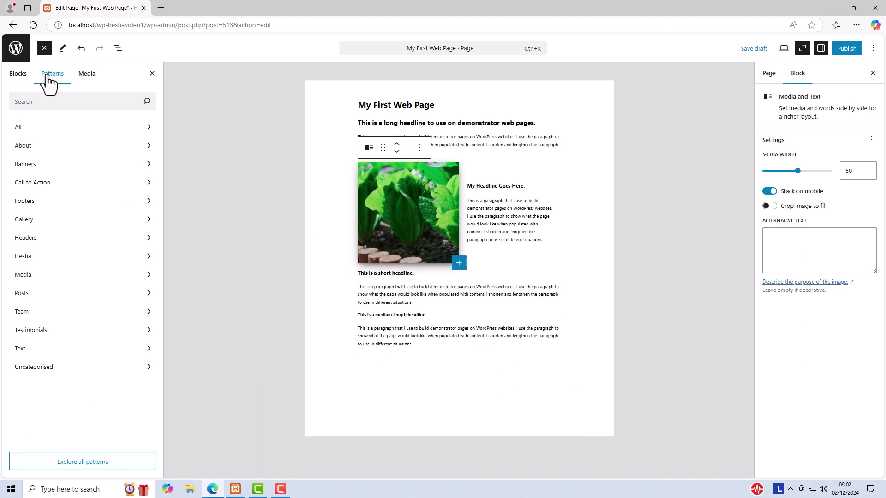
{"action": "left_click", "coordinate": [33, 256]}
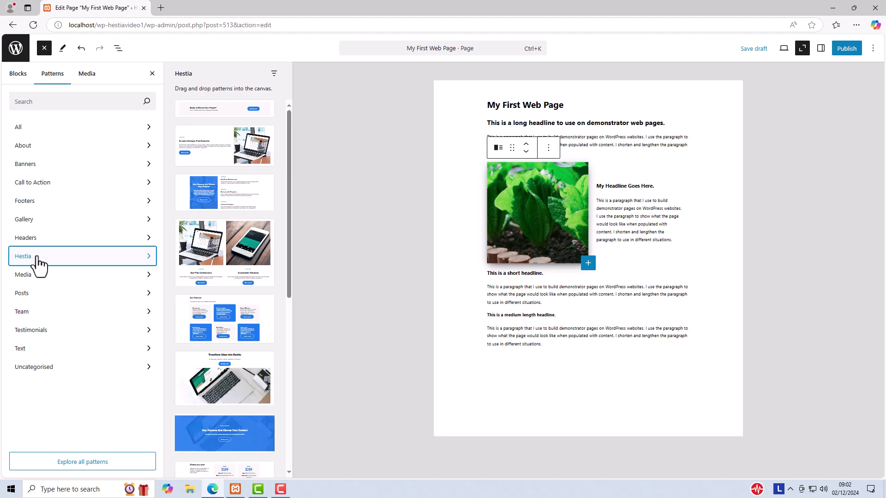
{"action": "left_click", "coordinate": [237, 187]}
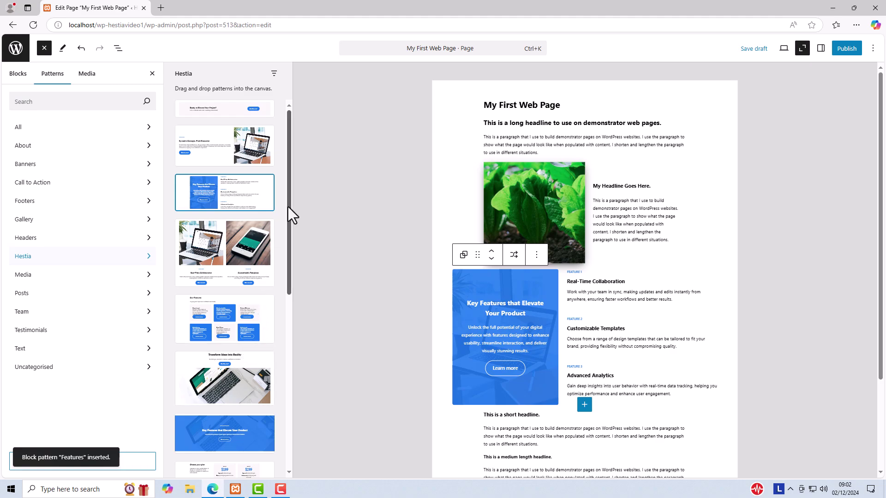
{"action": "left_click", "coordinate": [227, 108]}
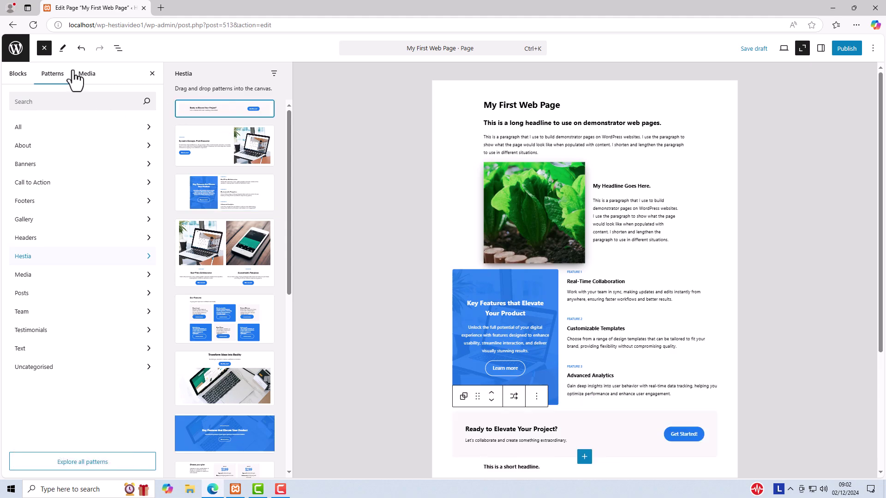
{"action": "left_click", "coordinate": [43, 48]}
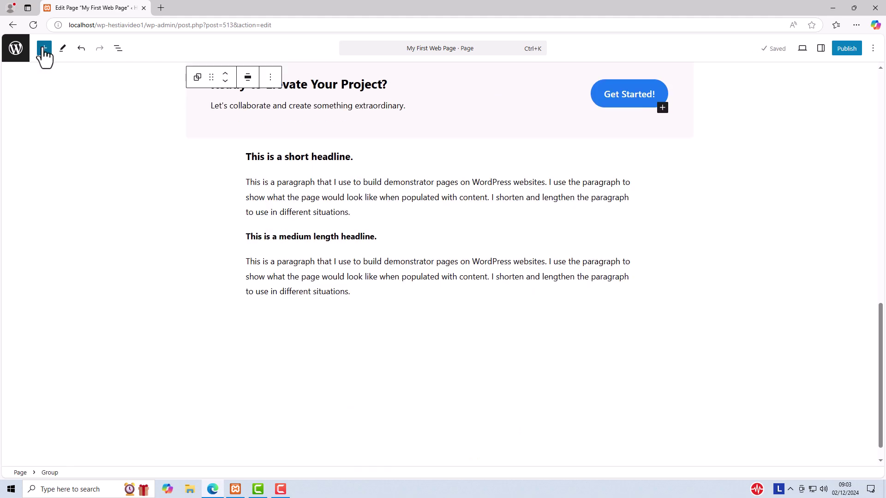
Replace the 'Real-Time Collaboration' feature heading with 'Type Your Text Here.' and reselect it.
{"action": "scroll", "coordinate": [554, 279], "scroll_direction": "up", "scroll_amount": 10}
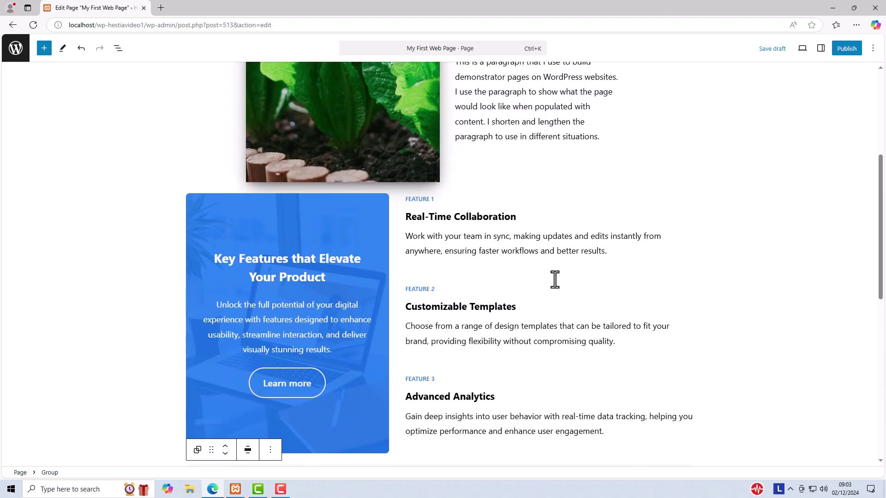
{"action": "left_click_drag", "start_coordinate": [406, 217], "coordinate": [516, 217]}
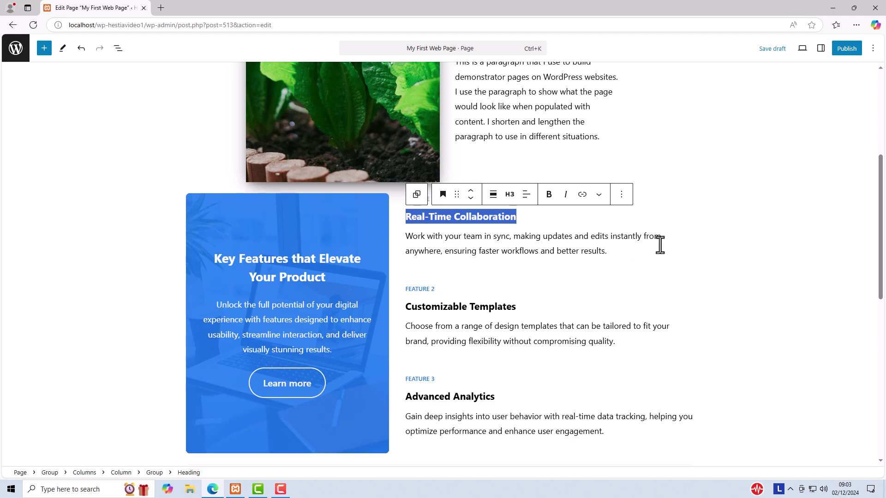
{"action": "type", "text": "Type Your Text Here"}
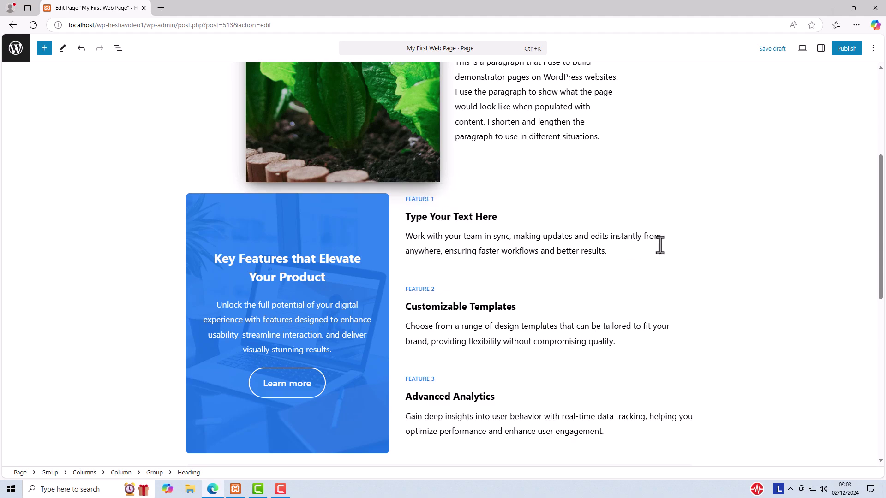
{"action": "type", "text": "."}
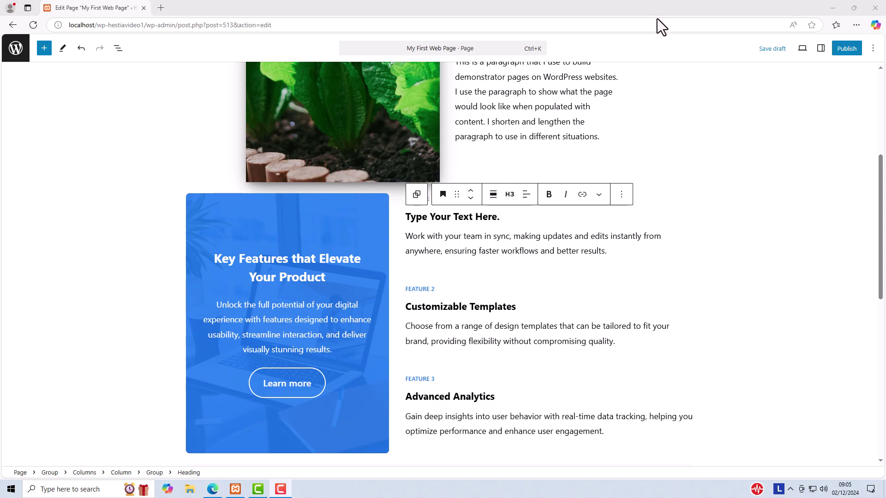
{"action": "left_click", "coordinate": [317, 198]}
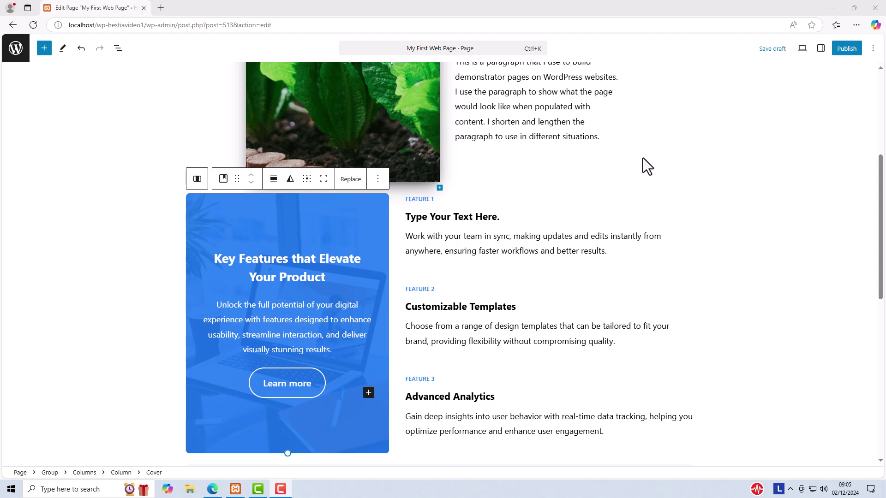
{"action": "left_click", "coordinate": [460, 217]}
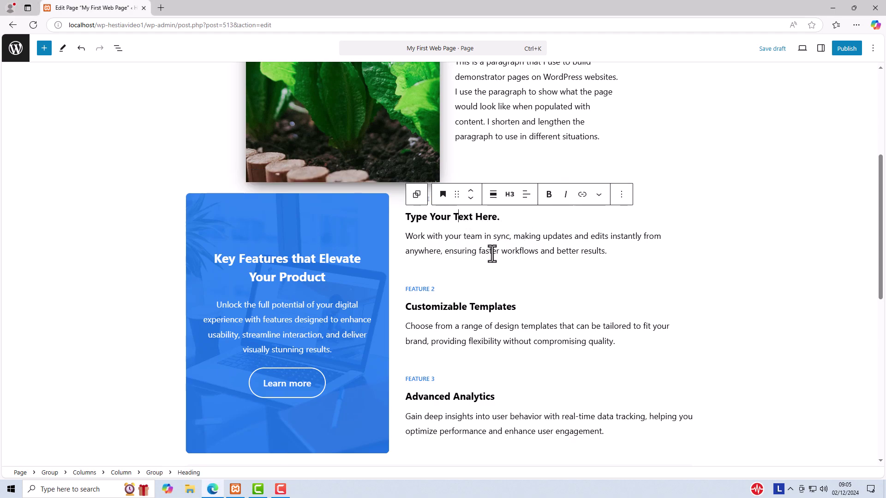
Open the heading's block settings, try the Accent Colour text colour, then remove it.
{"action": "left_click", "coordinate": [820, 51]}
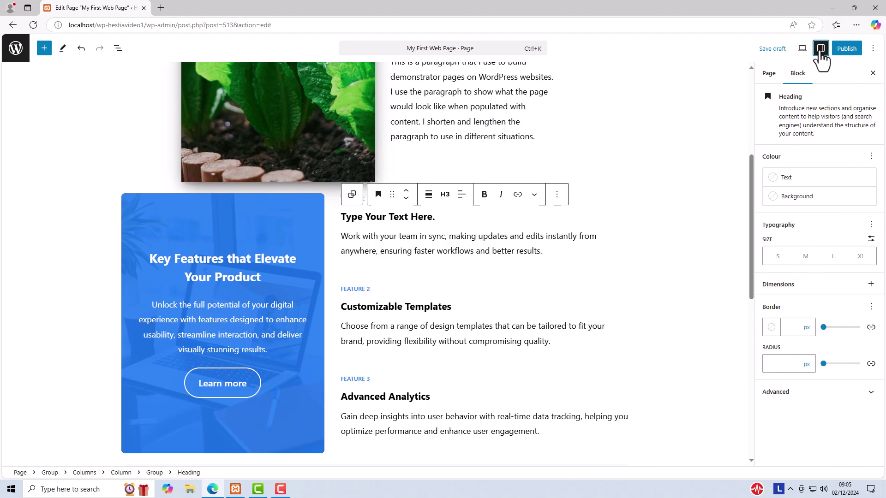
{"action": "left_click", "coordinate": [768, 75]}
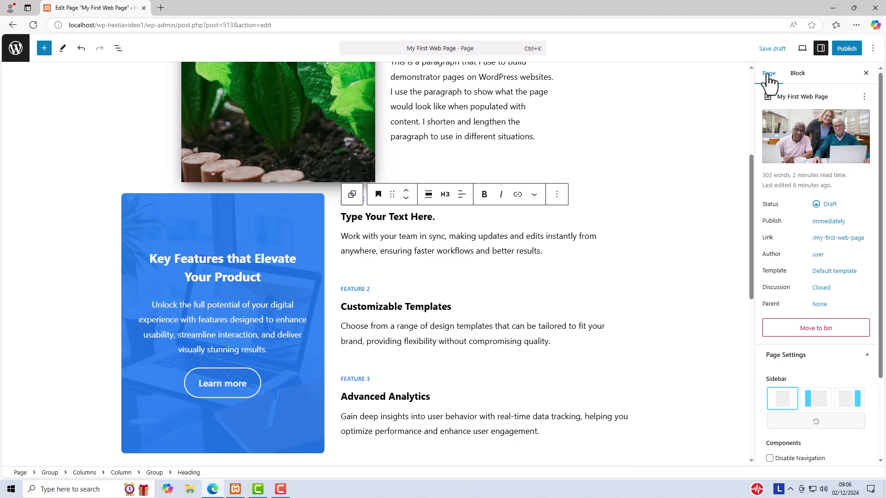
{"action": "left_click", "coordinate": [797, 75]}
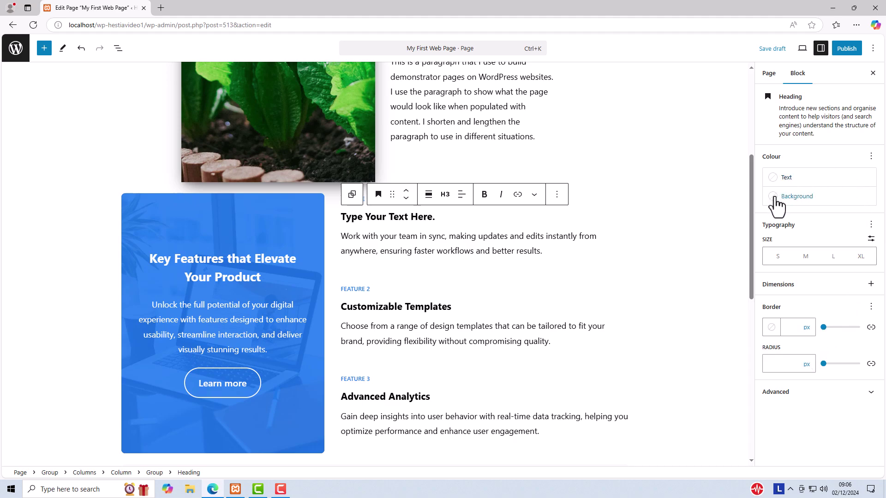
{"action": "left_click", "coordinate": [777, 179]}
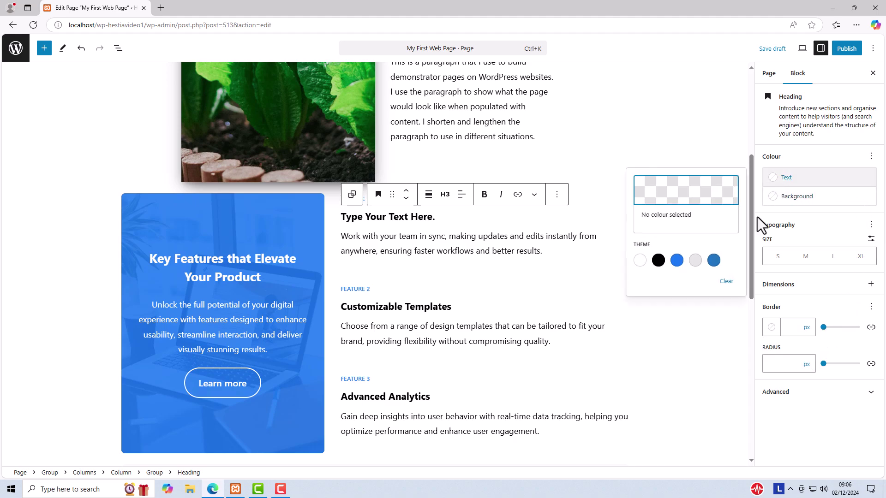
{"action": "left_click", "coordinate": [677, 261]}
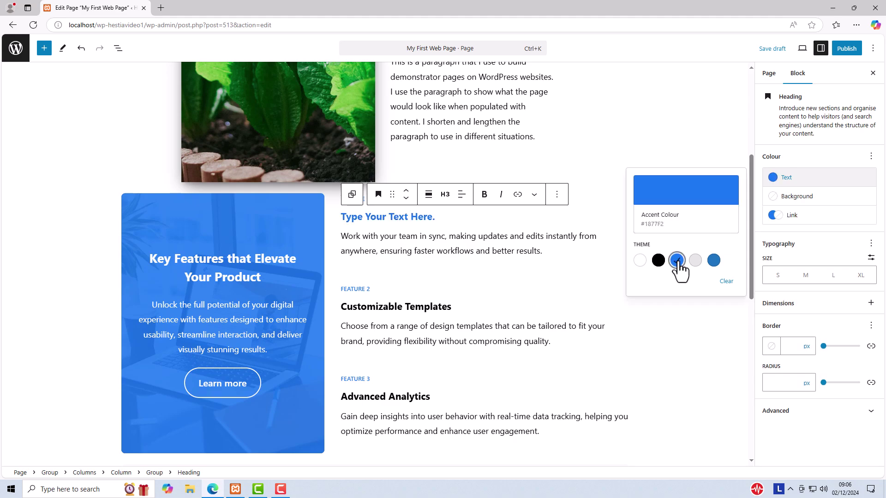
{"action": "left_click", "coordinate": [726, 281]}
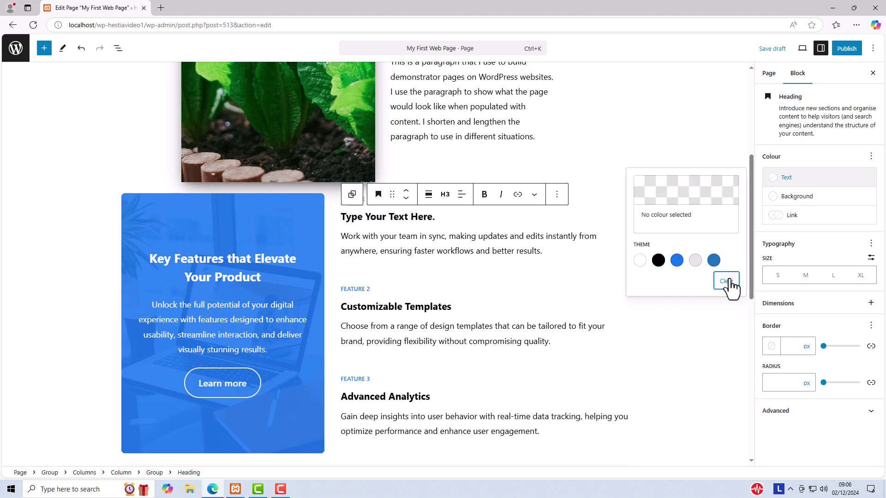
Try the XL and custom 42 px font sizes, then clear the size back to default.
{"action": "left_click", "coordinate": [860, 277]}
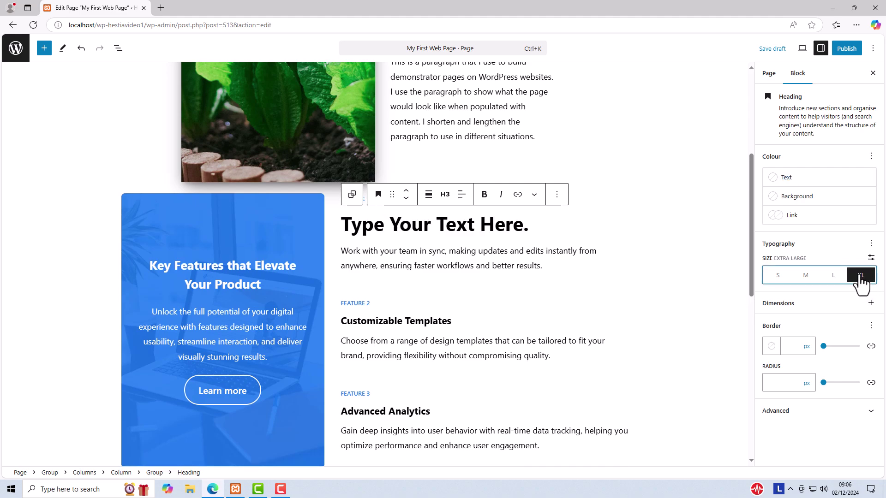
{"action": "left_click", "coordinate": [871, 257]}
{"action": "left_click", "coordinate": [784, 276]}
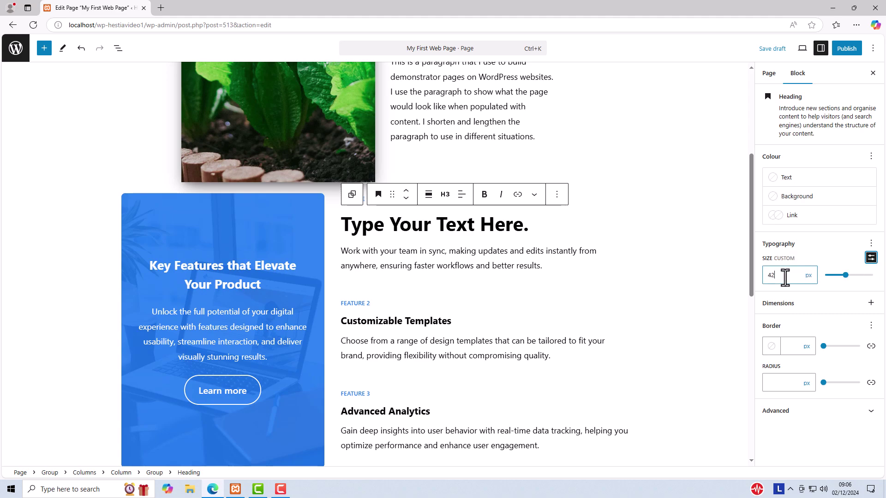
{"action": "double_click", "coordinate": [785, 278]}
{"action": "key", "text": "BackSpace"}
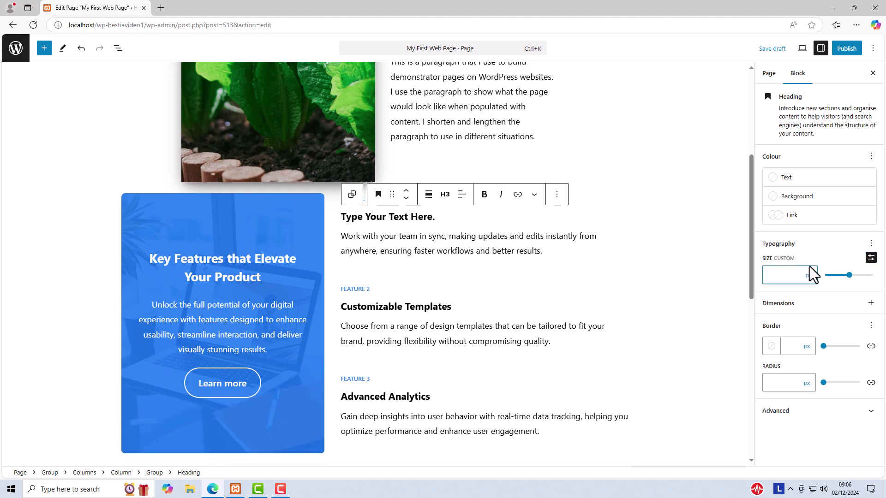
{"action": "left_click", "coordinate": [813, 245]}
Add padding and margin controls to the heading's Dimensions panel, then review the Typography options.
{"action": "left_click", "coordinate": [871, 304]}
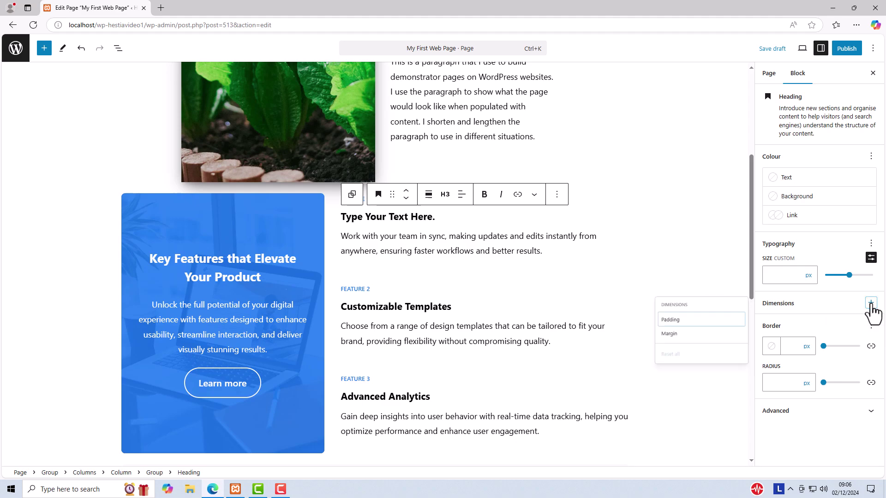
{"action": "left_click", "coordinate": [678, 324]}
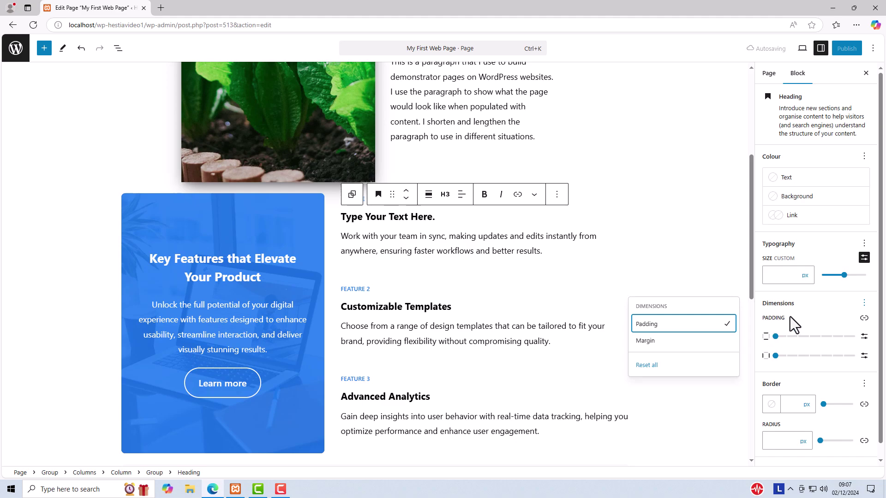
{"action": "left_click", "coordinate": [648, 341]}
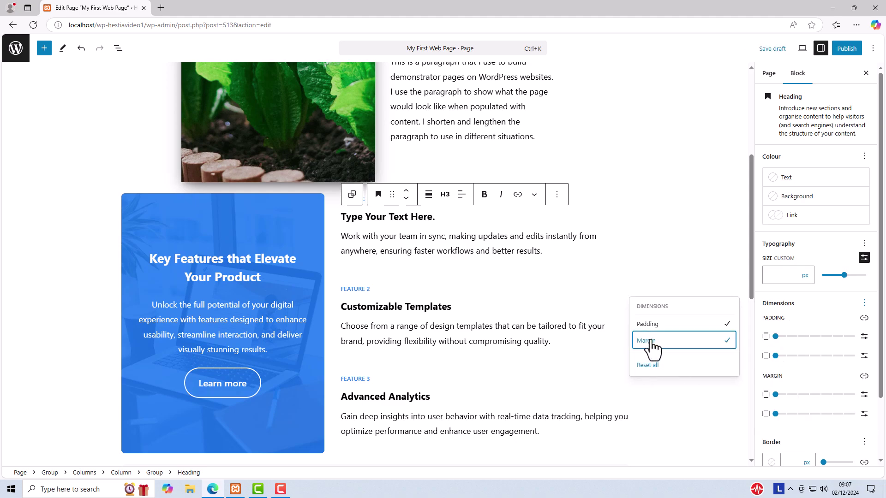
{"action": "scroll", "coordinate": [826, 372], "scroll_direction": "down", "scroll_amount": 2}
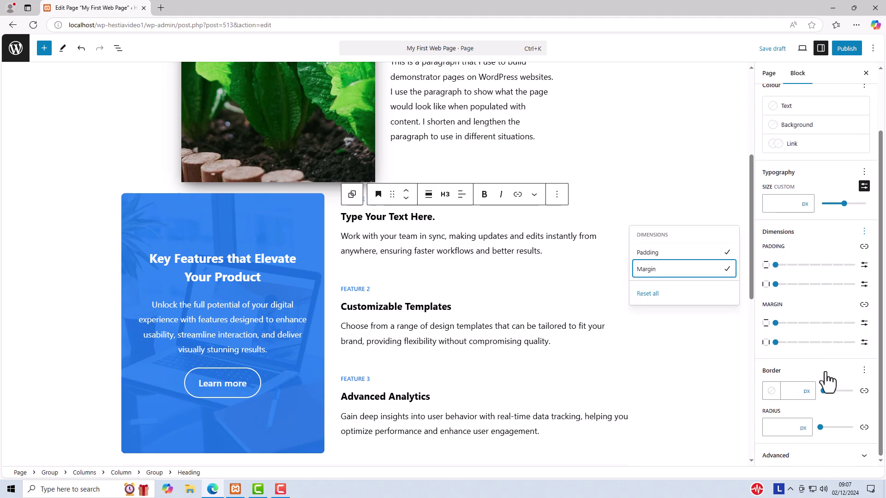
{"action": "left_click", "coordinate": [864, 232]}
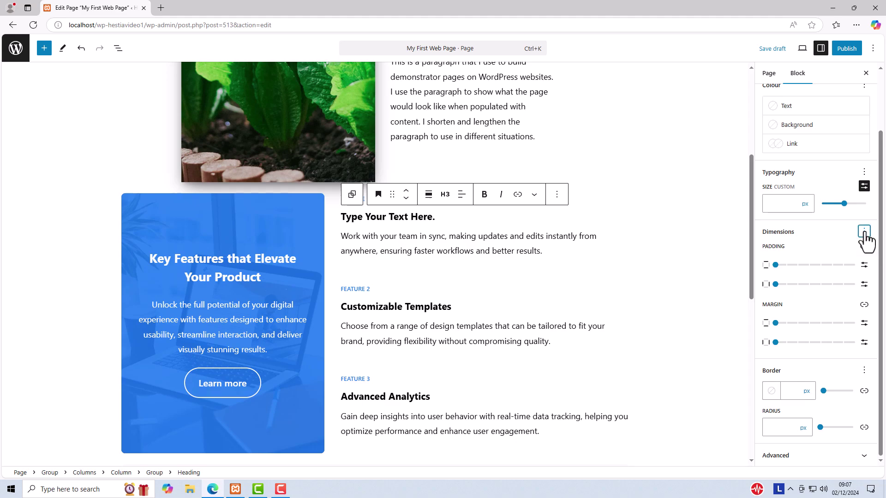
{"action": "left_click", "coordinate": [864, 232]}
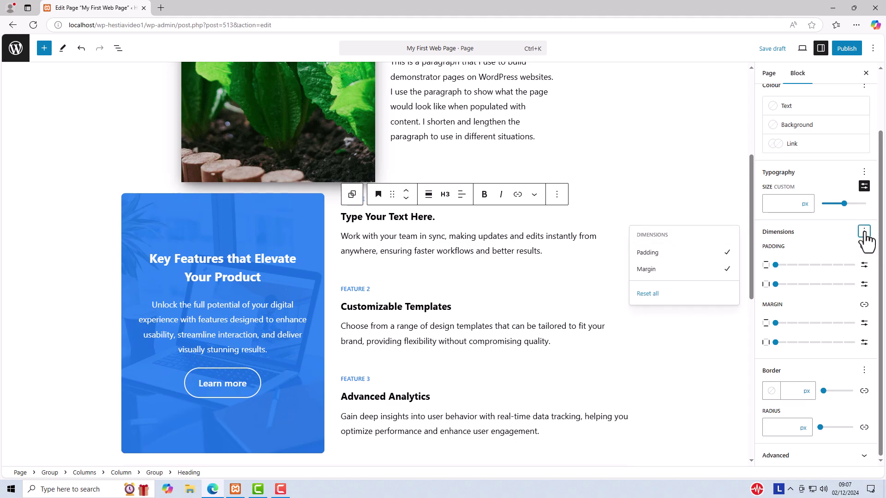
{"action": "left_click", "coordinate": [864, 231]}
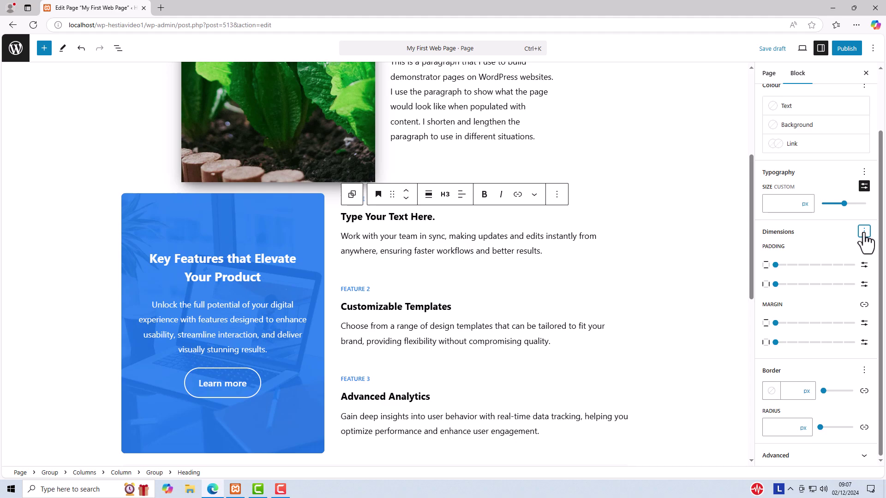
{"action": "left_click", "coordinate": [863, 173]}
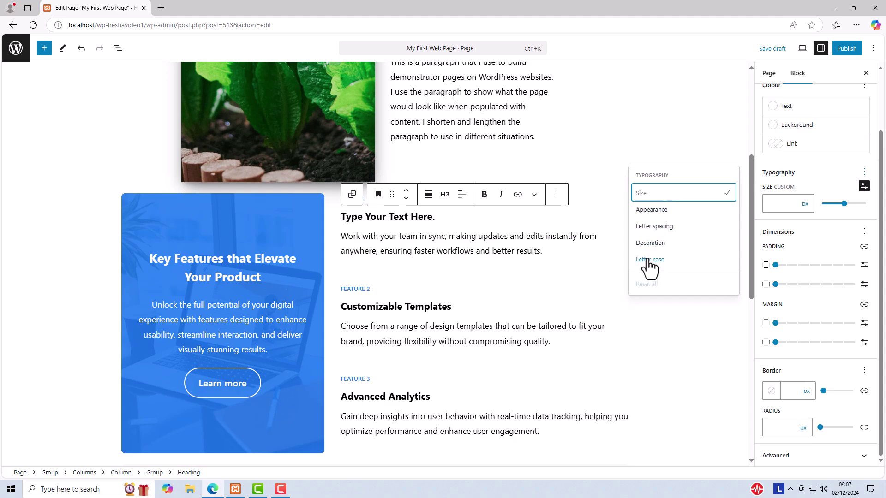
{"action": "left_click", "coordinate": [822, 169]}
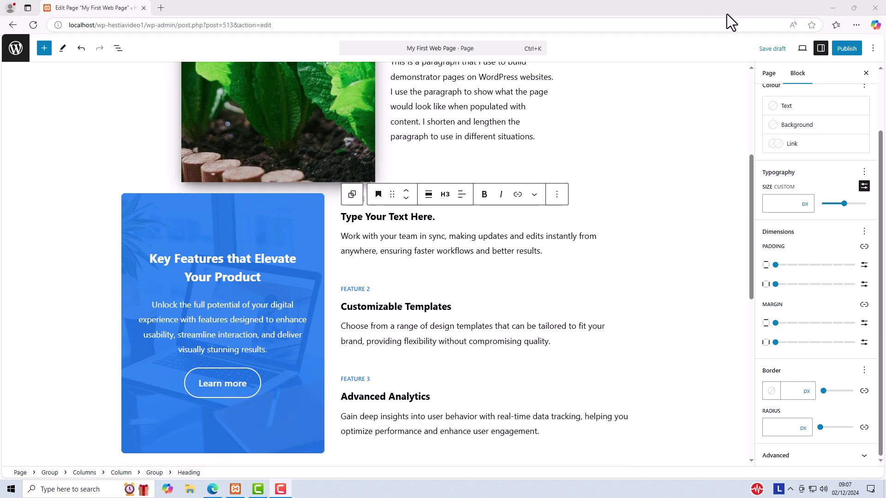
Show the page's Hestia Page Settings and open the List View of page blocks.
{"action": "left_click", "coordinate": [767, 74]}
{"action": "left_click", "coordinate": [768, 73]}
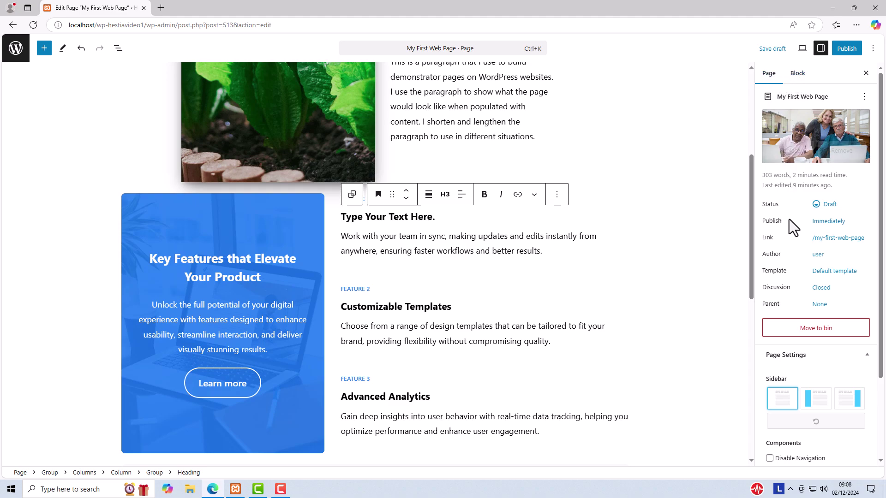
{"action": "scroll", "coordinate": [787, 217], "scroll_direction": "down", "scroll_amount": 3}
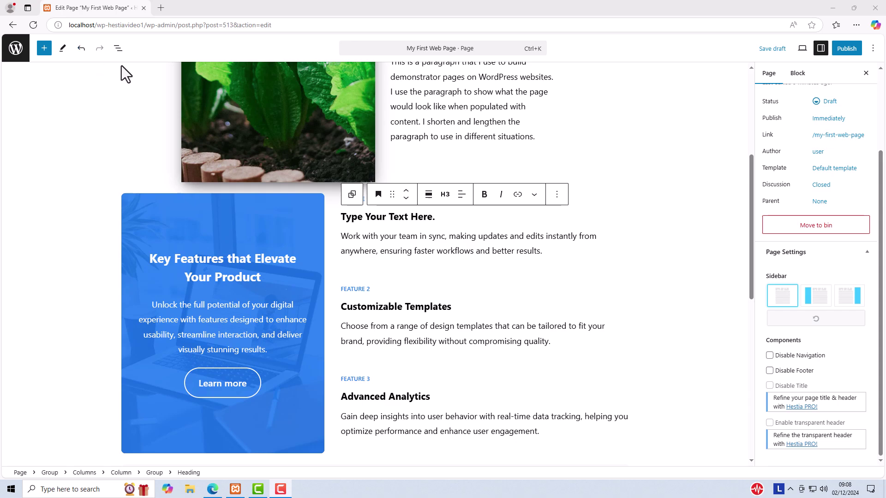
{"action": "left_click", "coordinate": [117, 48]}
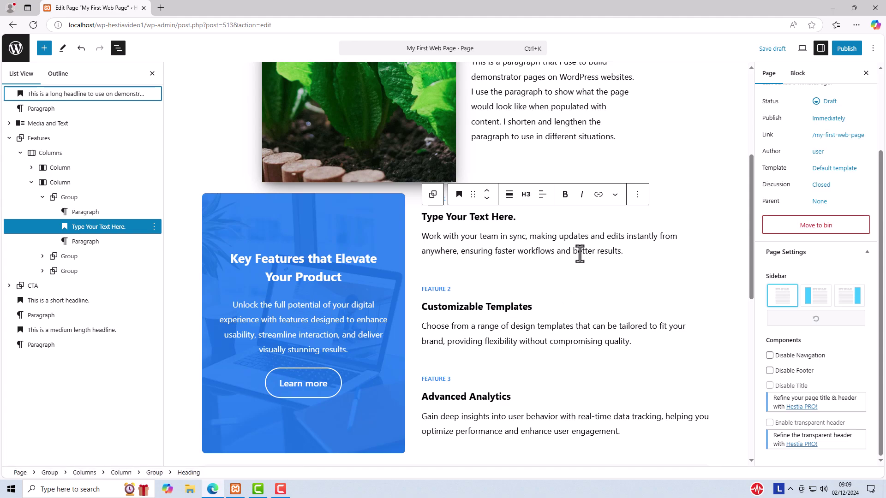
Select the entire Features group by climbing parent blocks from the Customizable Templates heading.
{"action": "left_click", "coordinate": [580, 254]}
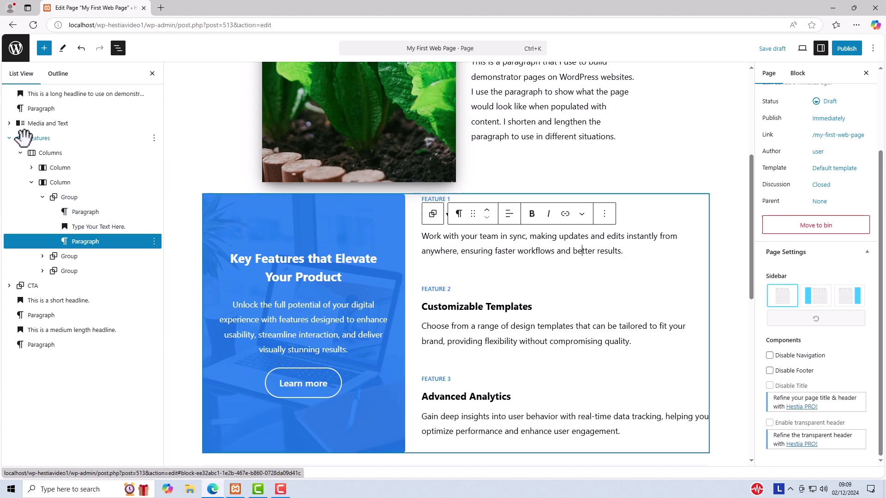
{"action": "left_click", "coordinate": [23, 138]}
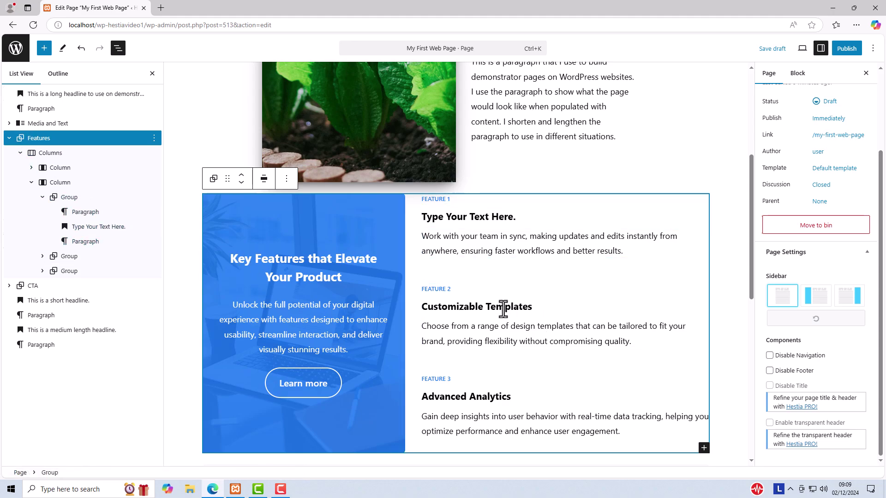
{"action": "left_click", "coordinate": [502, 308]}
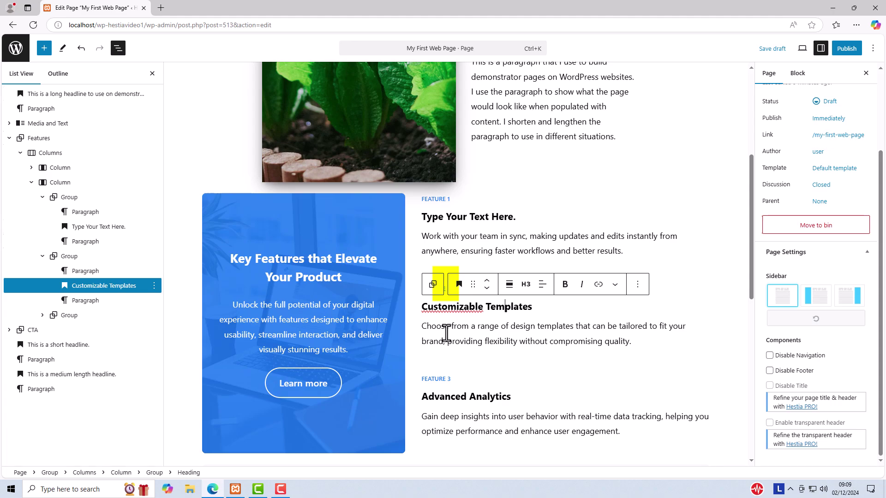
{"action": "left_click", "coordinate": [433, 285]}
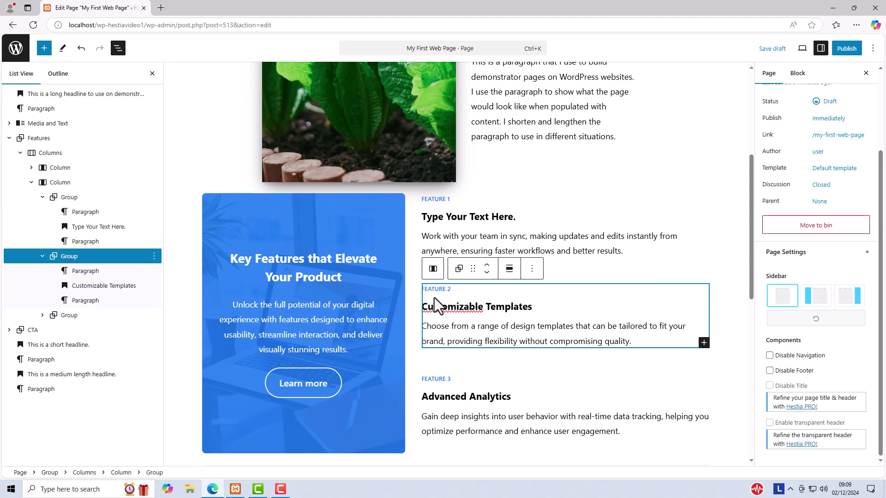
{"action": "left_click", "coordinate": [433, 269]}
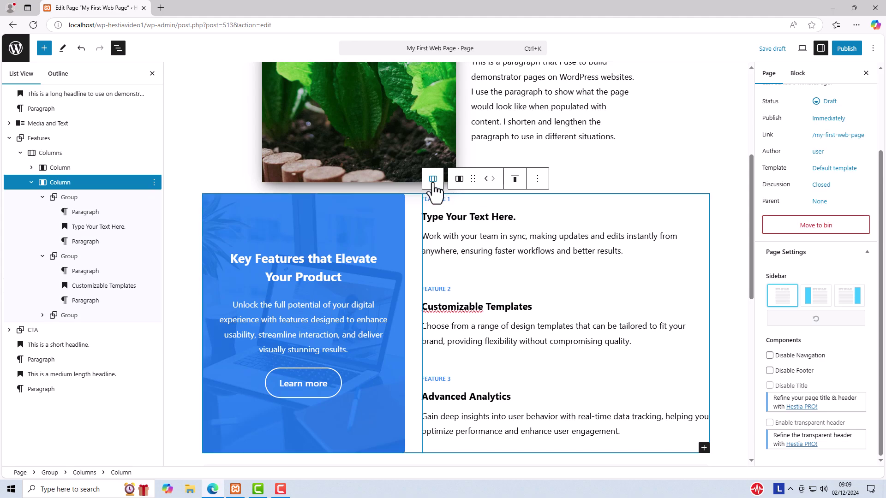
{"action": "left_click", "coordinate": [432, 181]}
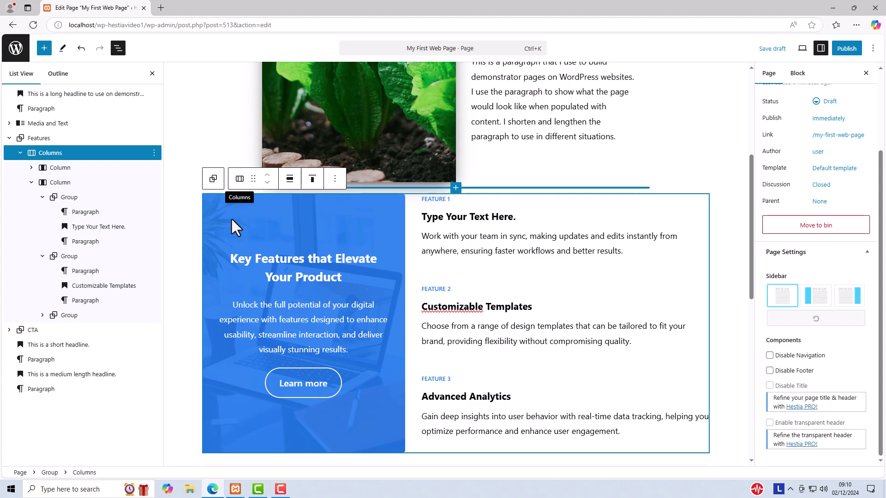
{"action": "left_click", "coordinate": [213, 180]}
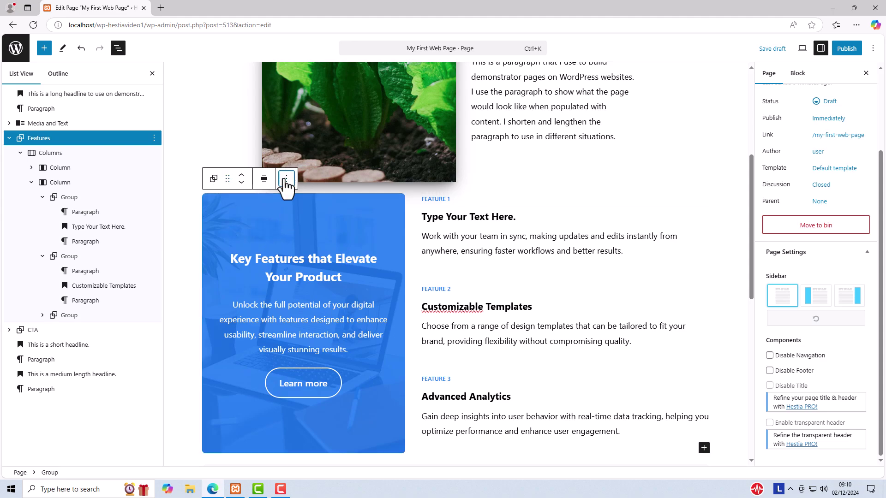
Add an empty block before the Features group and browse the pattern categories.
{"action": "left_click", "coordinate": [286, 179]}
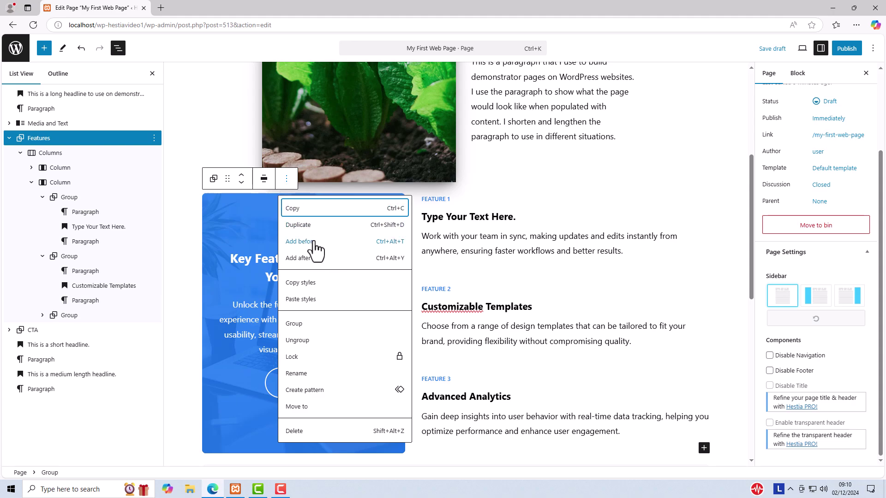
{"action": "left_click", "coordinate": [313, 244]}
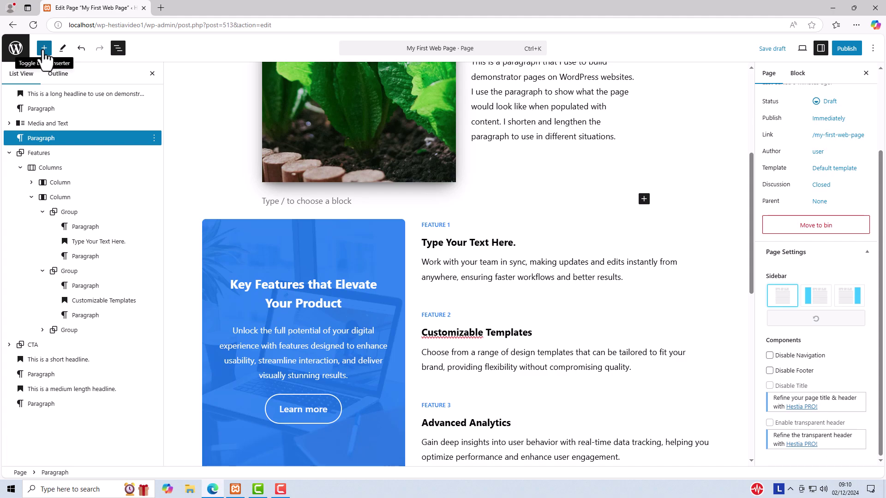
{"action": "left_click", "coordinate": [45, 48]}
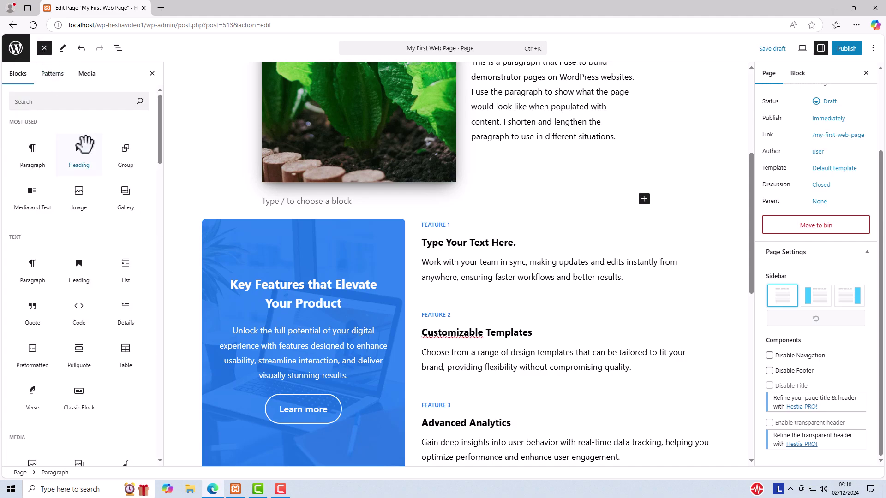
{"action": "mouse_move", "coordinate": [81, 149]}
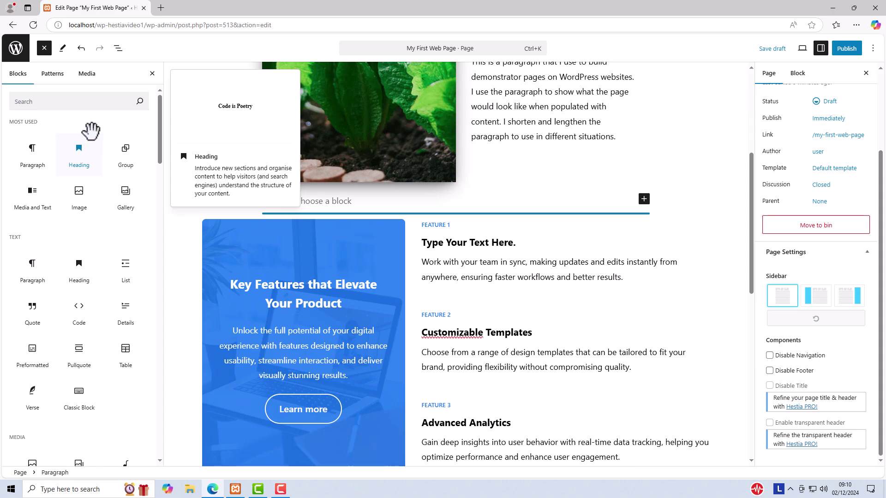
{"action": "left_click", "coordinate": [53, 73]}
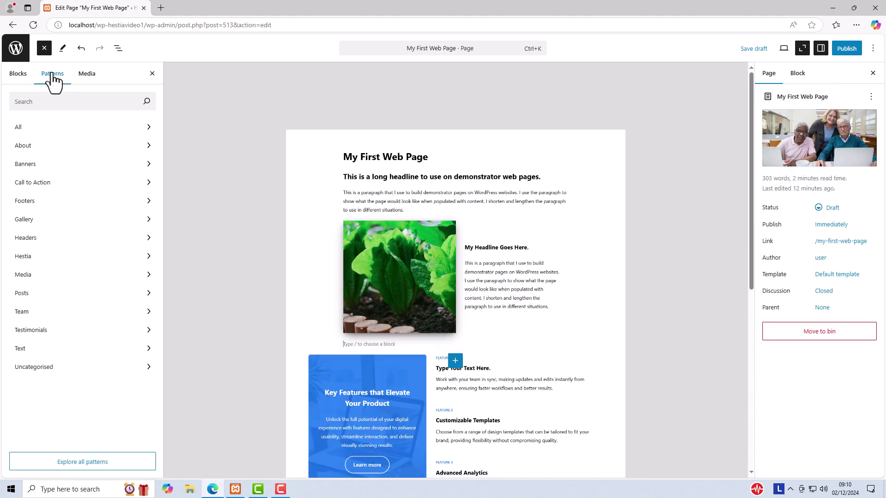
Insert the Hestia 'Our Features' pattern with six feature cards above the Features section.
{"action": "left_click", "coordinate": [24, 257]}
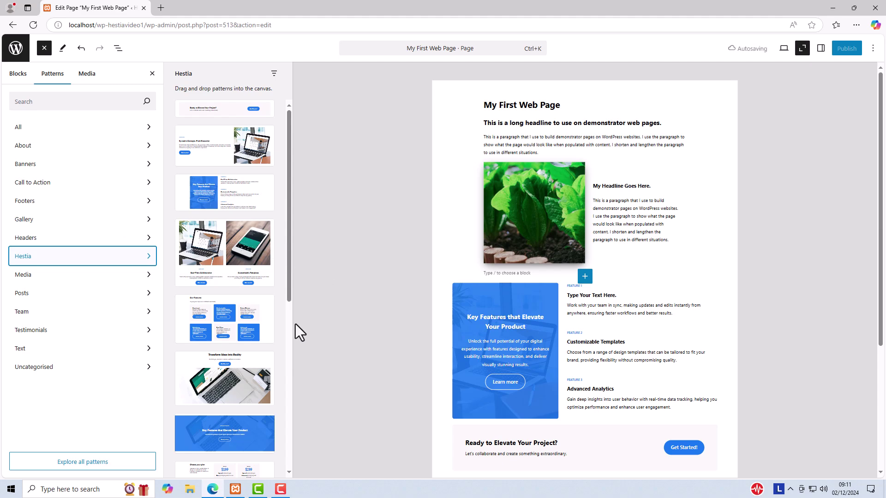
{"action": "left_click", "coordinate": [223, 318]}
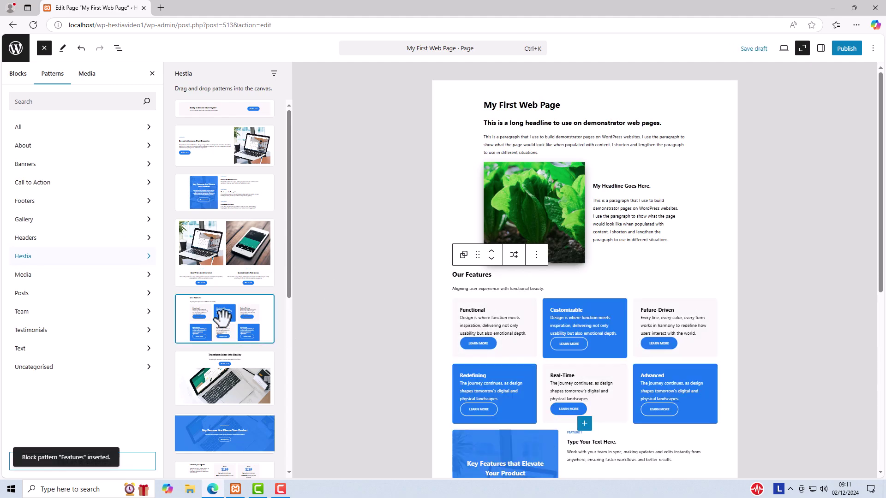
{"action": "left_click", "coordinate": [43, 52]}
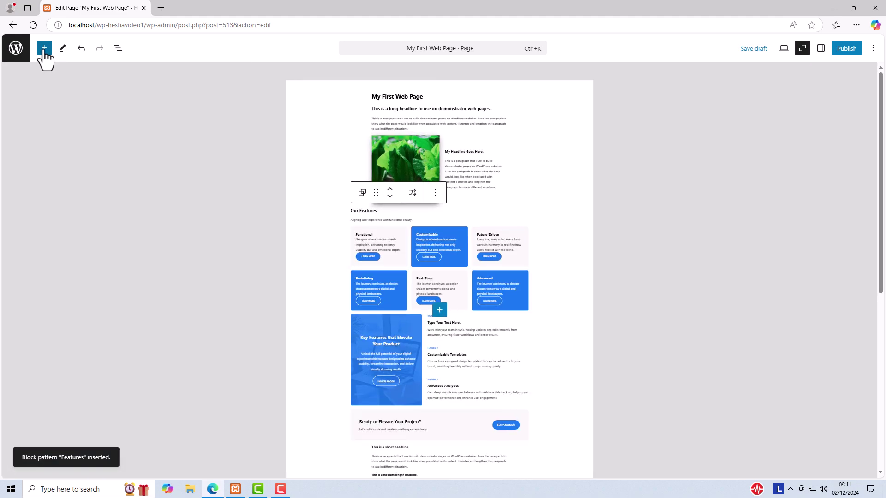
Select the outer Our Features group, climbing up from the Customizable card's paragraph.
{"action": "scroll", "coordinate": [748, 173], "scroll_direction": "down", "scroll_amount": 7}
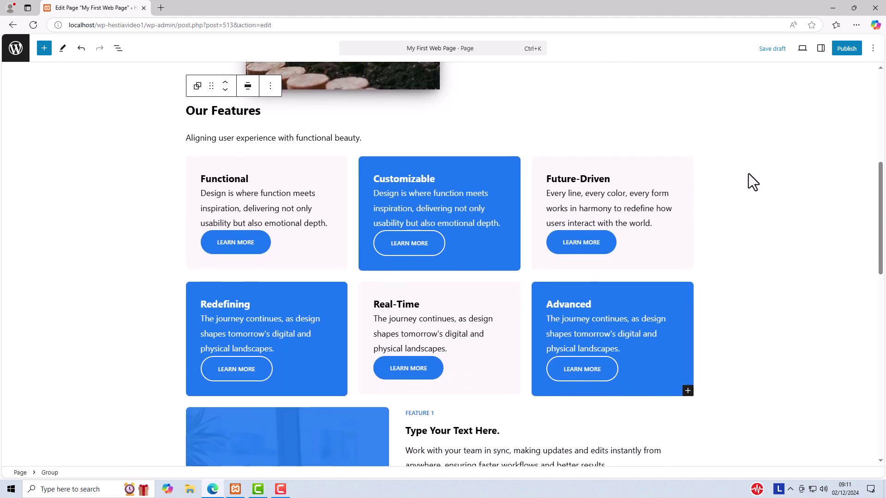
{"action": "scroll", "coordinate": [748, 175], "scroll_direction": "down", "scroll_amount": 1}
{"action": "scroll", "coordinate": [748, 174], "scroll_direction": "up", "scroll_amount": 3}
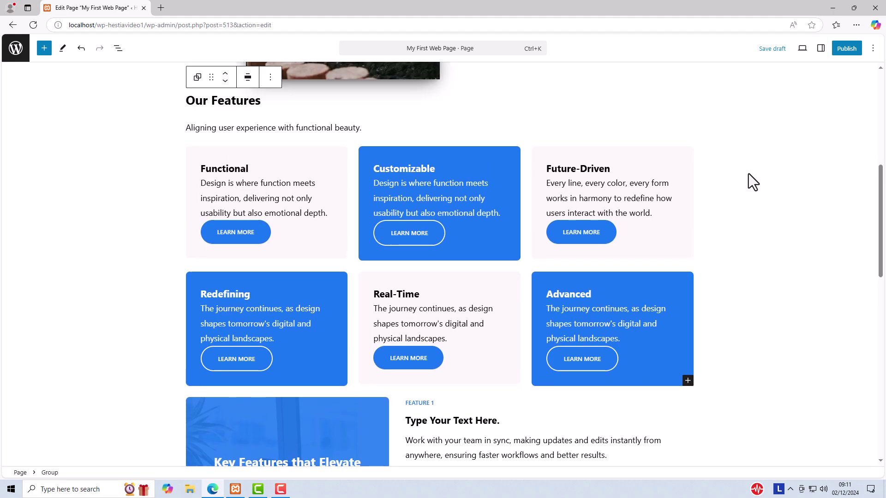
{"action": "scroll", "coordinate": [748, 173], "scroll_direction": "down", "scroll_amount": 3}
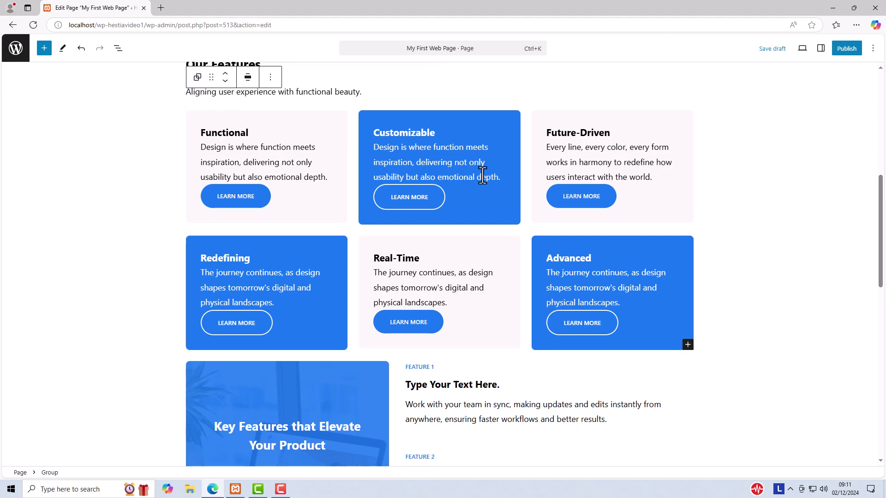
{"action": "left_click", "coordinate": [470, 162]}
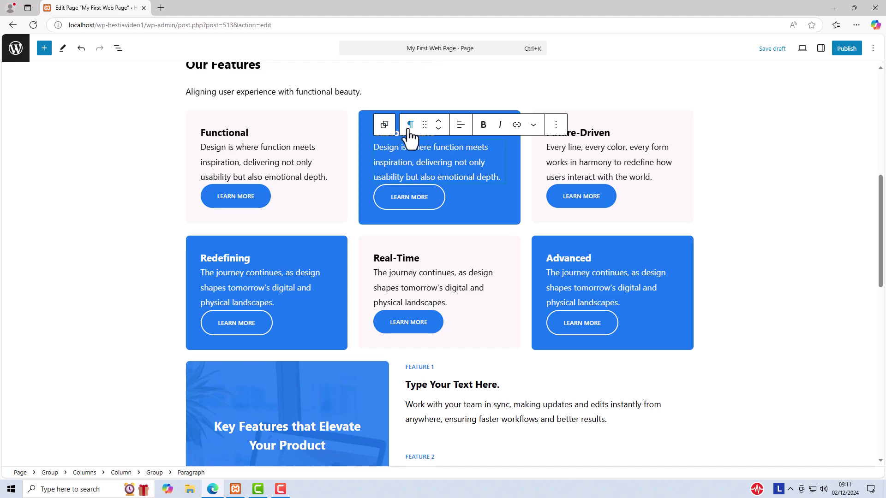
{"action": "left_click", "coordinate": [385, 125]}
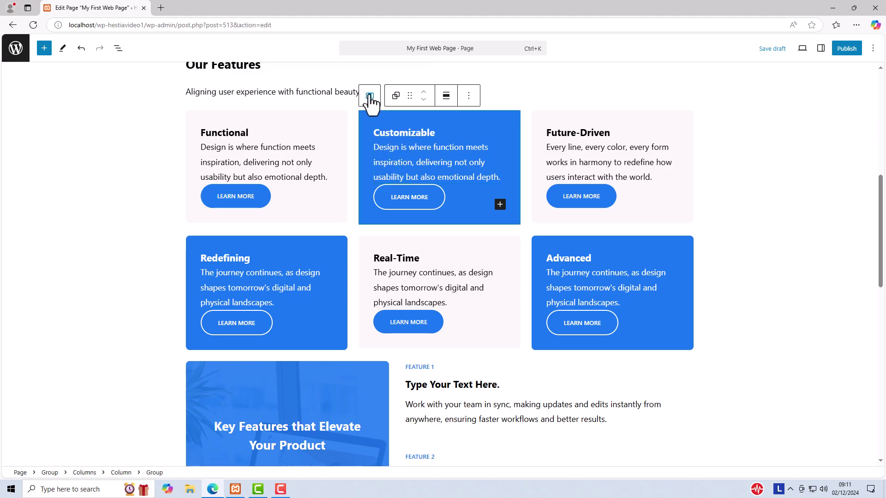
{"action": "left_click", "coordinate": [370, 97]}
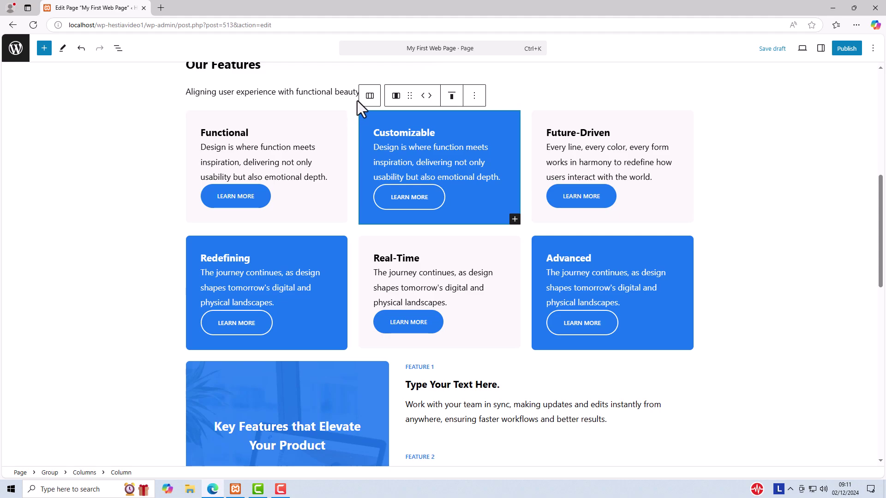
{"action": "left_click", "coordinate": [369, 95]}
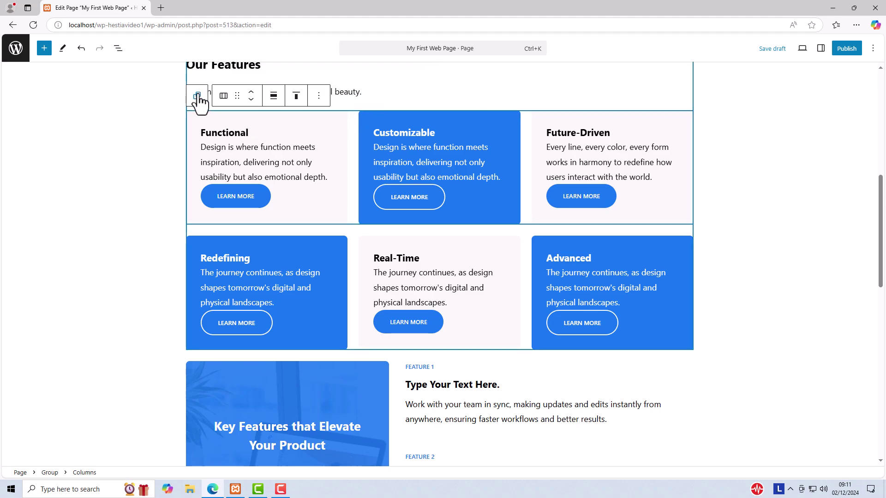
{"action": "left_click", "coordinate": [197, 97]}
Add an empty block before the Our Features group.
{"action": "scroll", "coordinate": [198, 110], "scroll_direction": "down", "scroll_amount": 3}
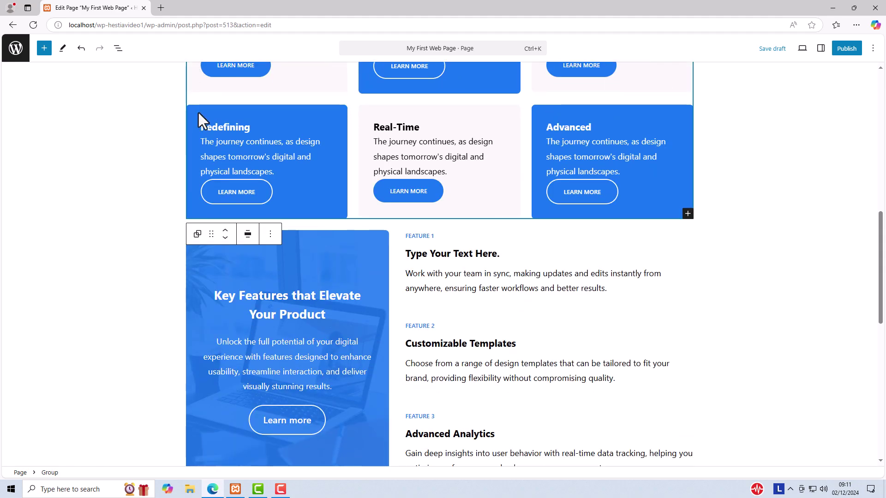
{"action": "scroll", "coordinate": [198, 116], "scroll_direction": "up", "scroll_amount": 4}
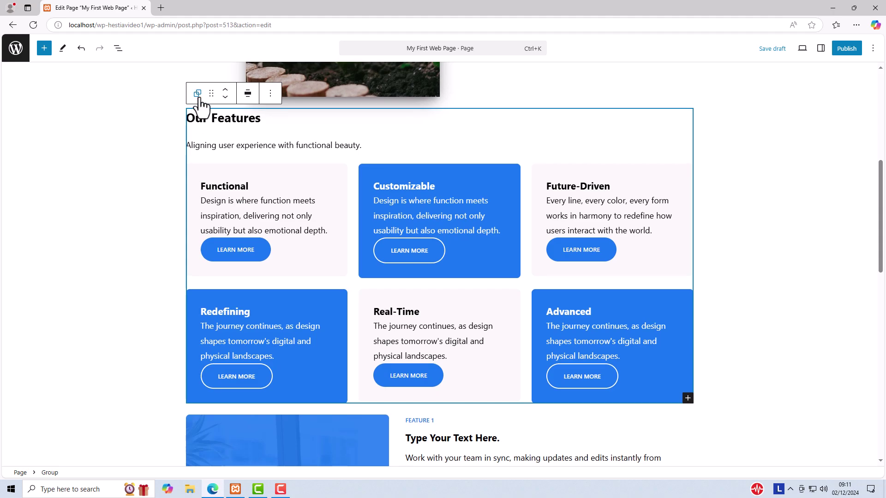
{"action": "left_click", "coordinate": [271, 95]}
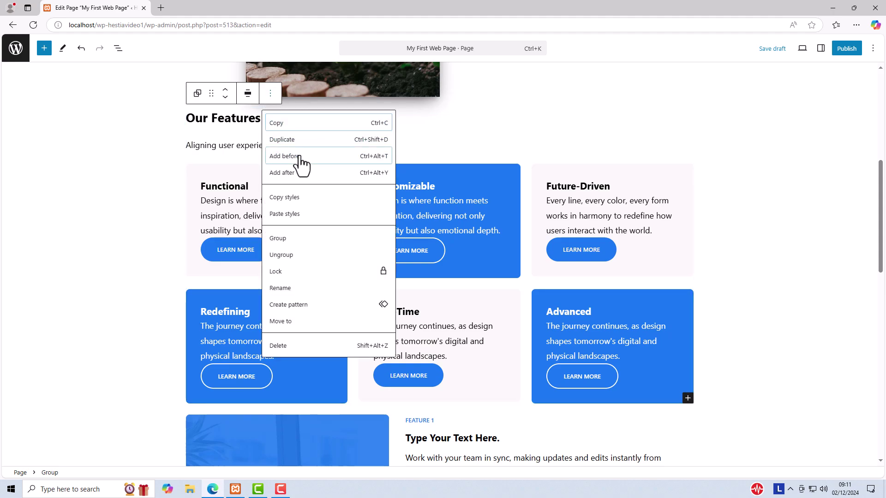
{"action": "left_click", "coordinate": [300, 160]}
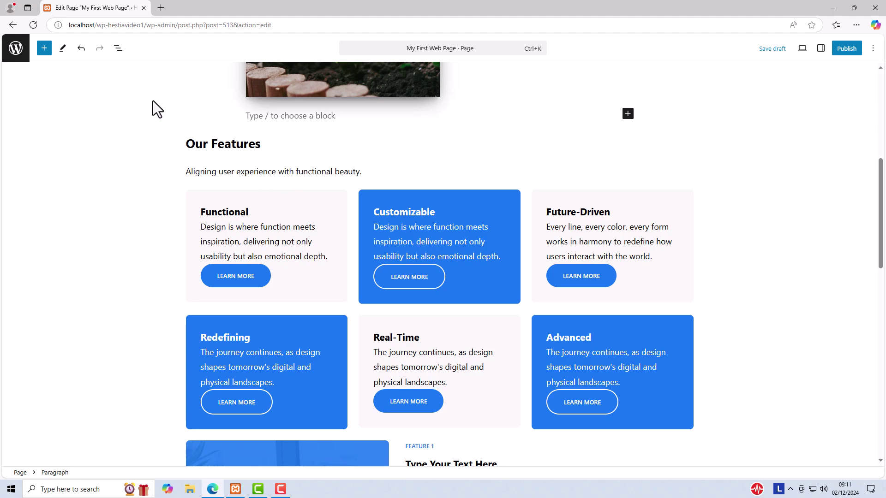
Turn the empty block into a Spacer using the /space slash command.
{"action": "left_click", "coordinate": [45, 48]}
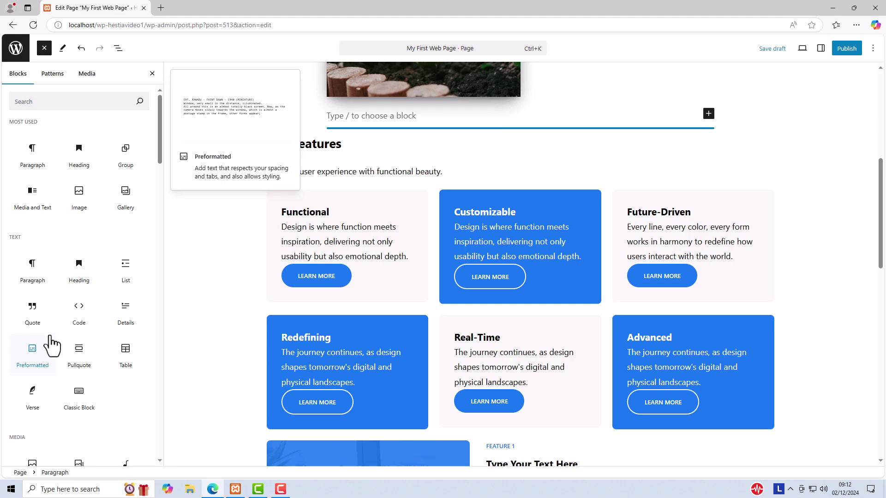
{"action": "left_click", "coordinate": [67, 99]}
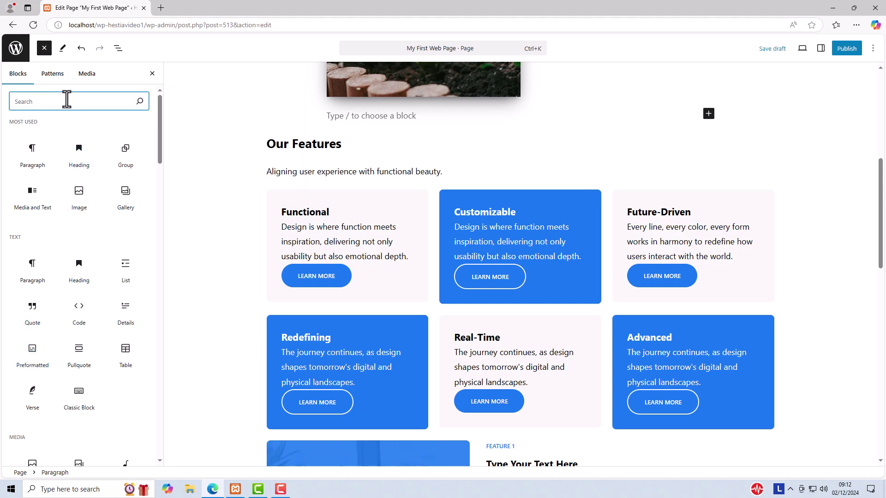
{"action": "type", "text": "space"}
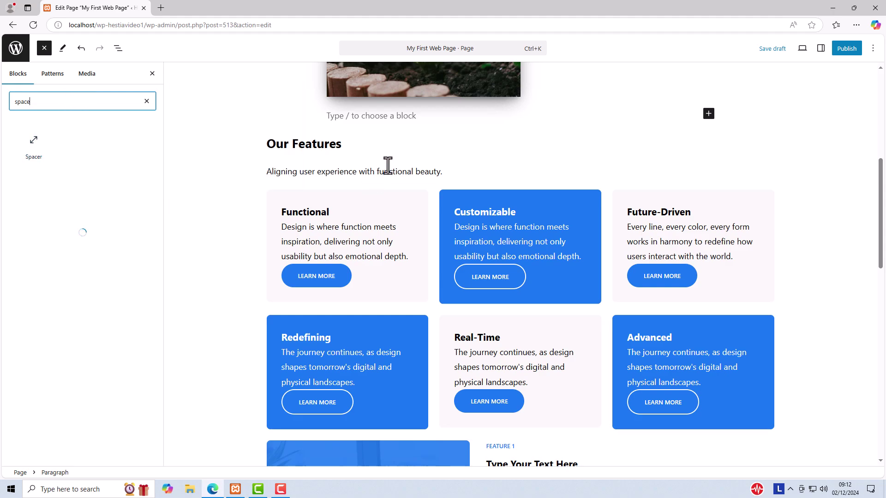
{"action": "left_click", "coordinate": [355, 116]}
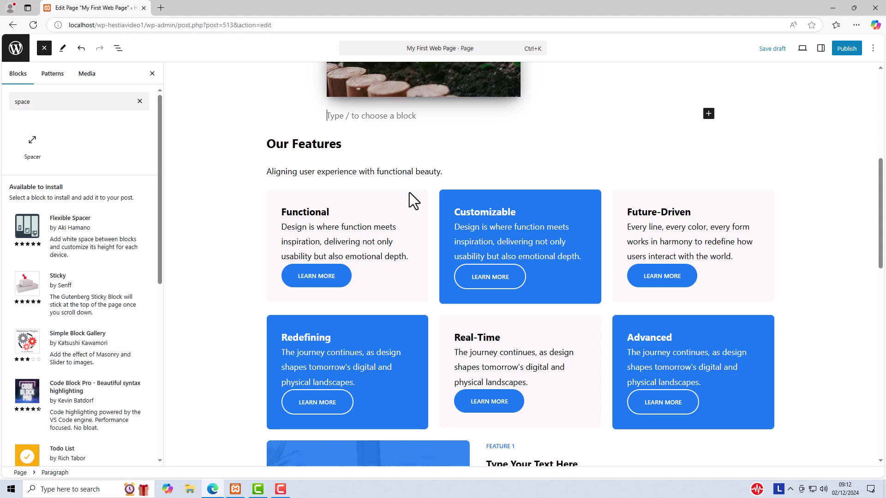
{"action": "type", "text": "/"}
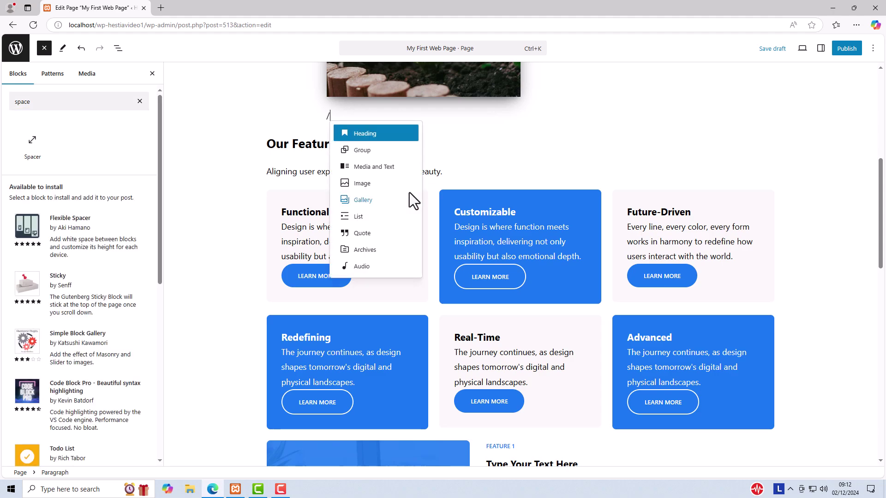
{"action": "type", "text": "sp"}
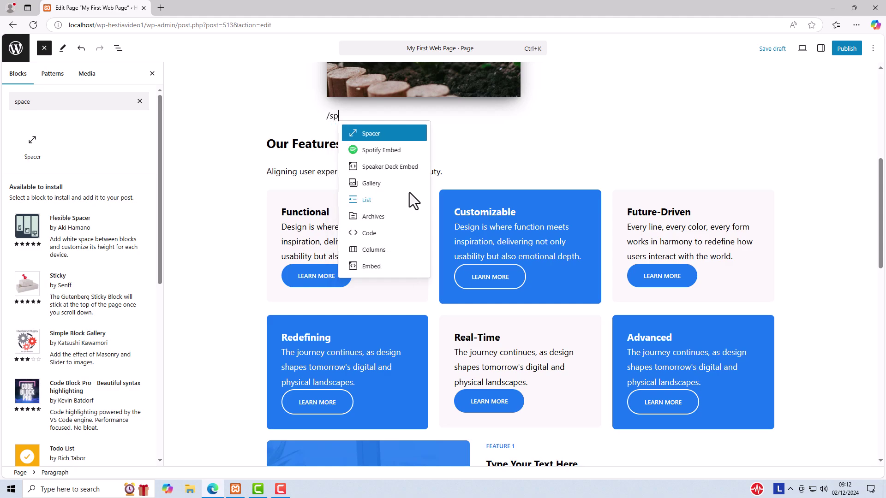
{"action": "type", "text": "ace"}
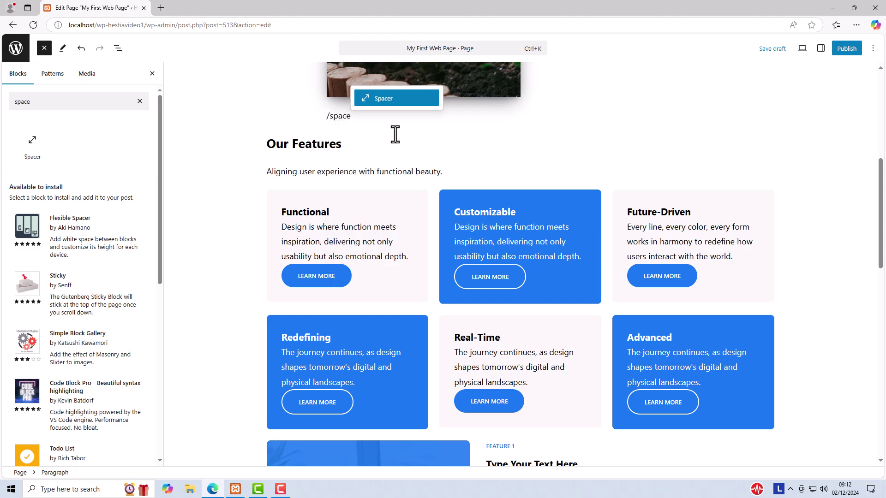
{"action": "left_click", "coordinate": [381, 98]}
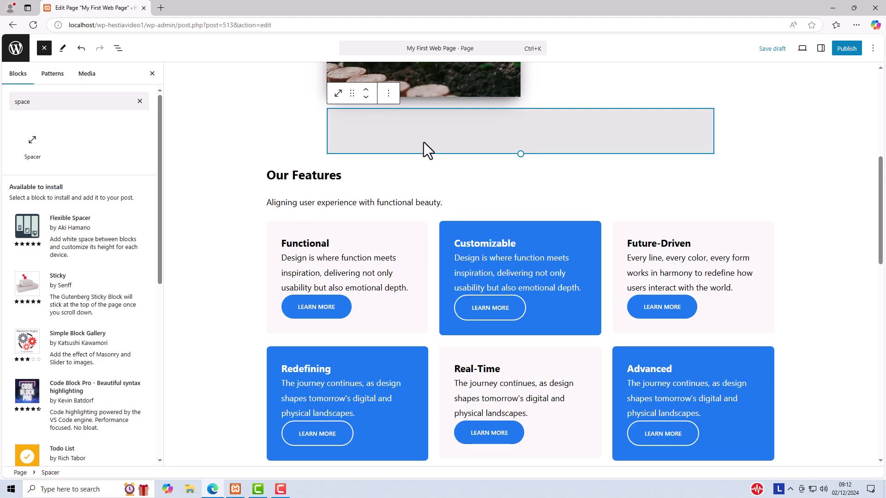
Resize the spacer to 75 px and place copies below the feature cards and Key Features section.
{"action": "left_click", "coordinate": [820, 49]}
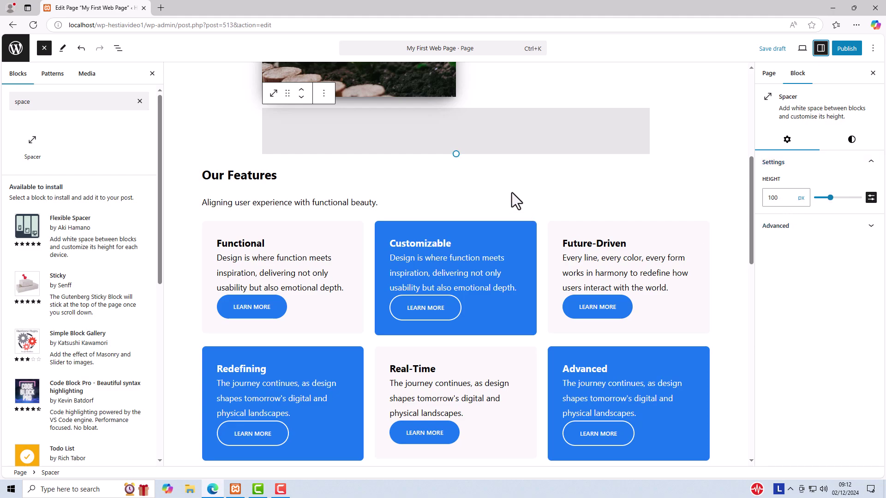
{"action": "left_click_drag", "start_coordinate": [456, 153], "coordinate": [463, 142]}
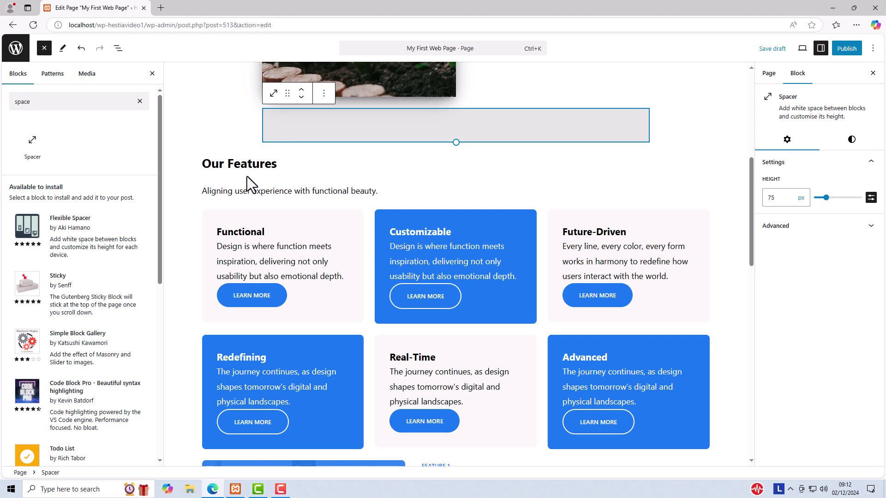
{"action": "left_click", "coordinate": [324, 96]}
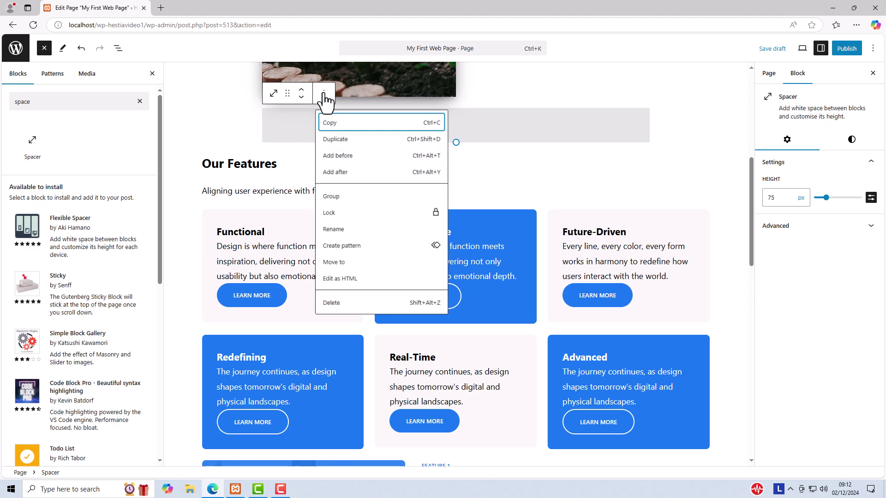
{"action": "left_click", "coordinate": [331, 139]}
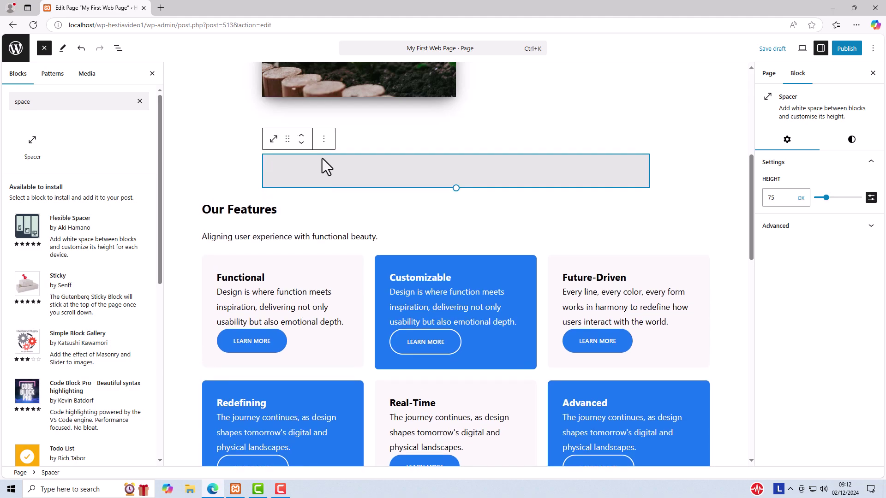
{"action": "left_click", "coordinate": [301, 142]}
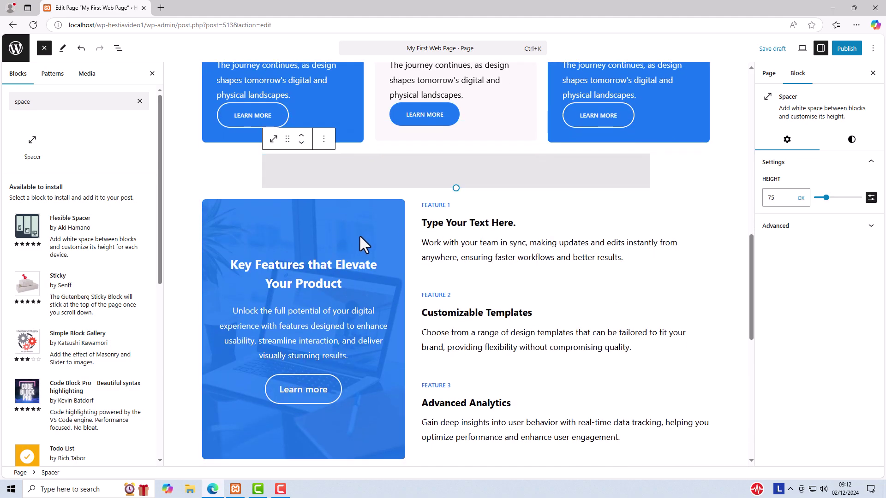
{"action": "left_click", "coordinate": [324, 139]}
{"action": "left_click", "coordinate": [339, 185]}
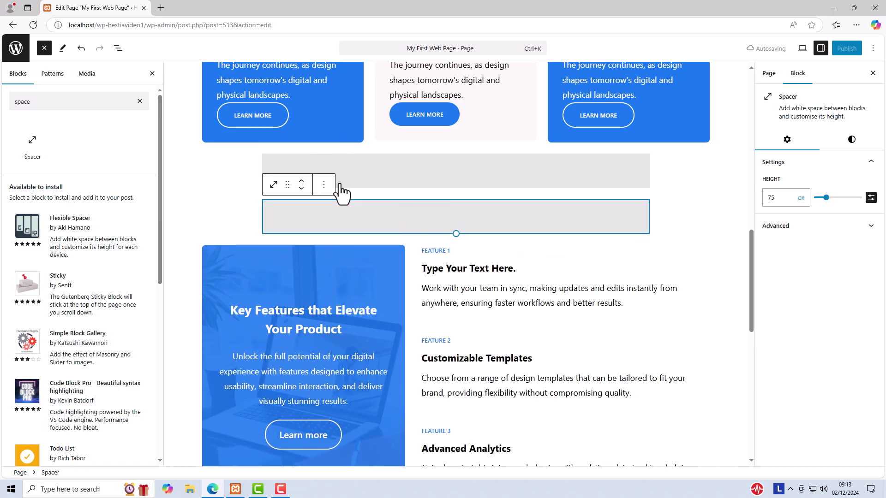
{"action": "left_click", "coordinate": [301, 189]}
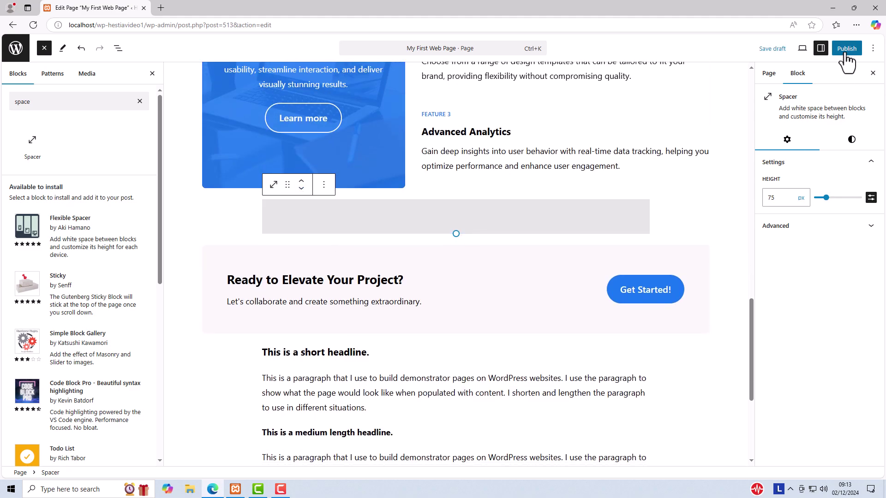
Clear the block search, close the inserter, save the draft and preview it.
{"action": "left_click", "coordinate": [772, 48]}
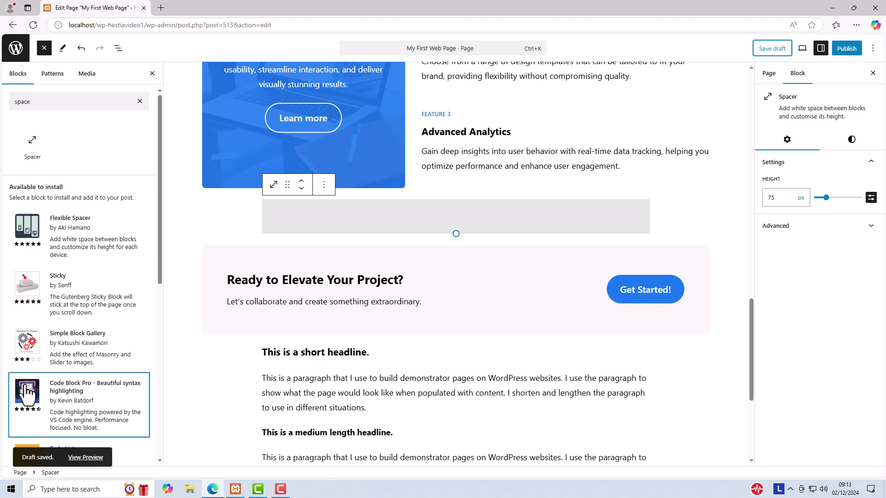
{"action": "double_click", "coordinate": [34, 101]}
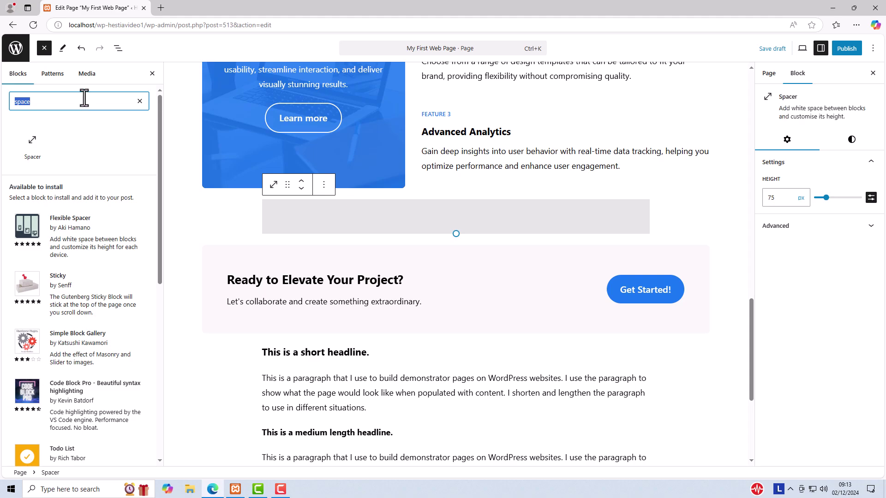
{"action": "key", "text": "BackSpace"}
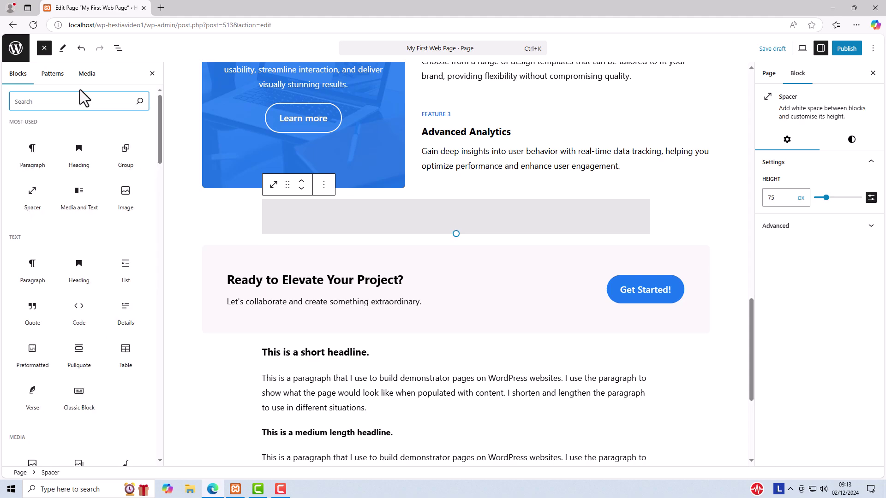
{"action": "left_click", "coordinate": [44, 48]}
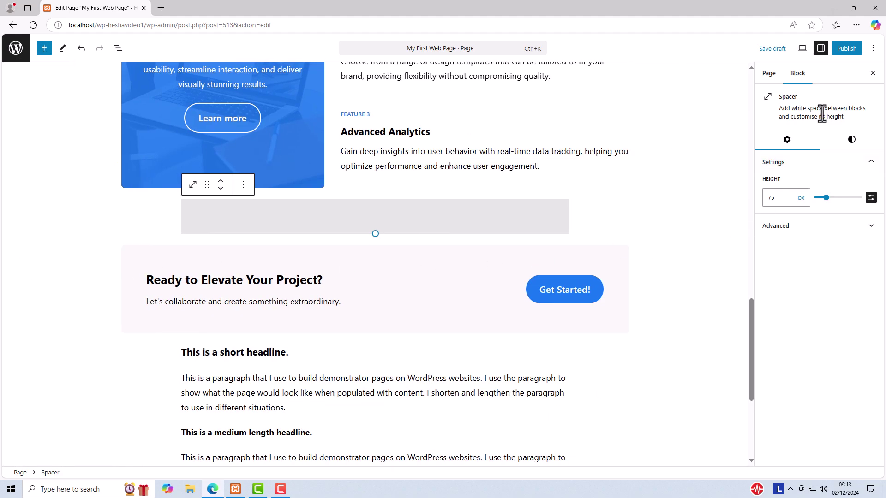
{"action": "left_click", "coordinate": [783, 50]}
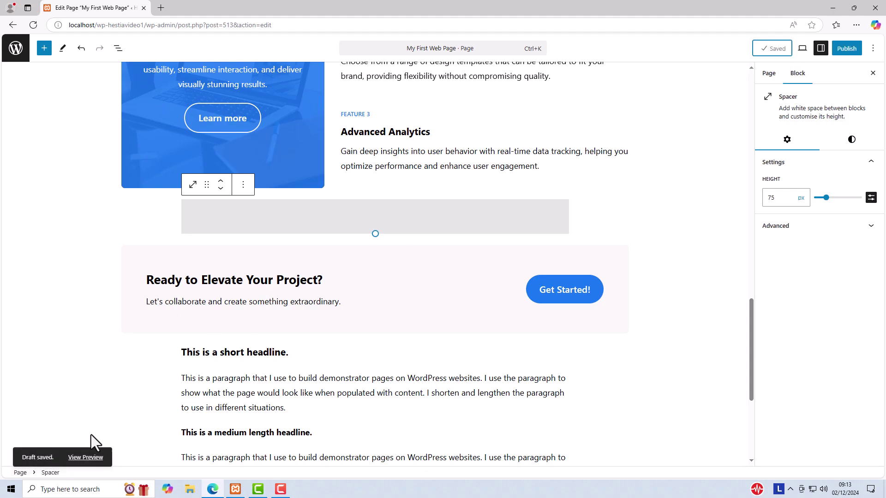
{"action": "left_click", "coordinate": [86, 458]}
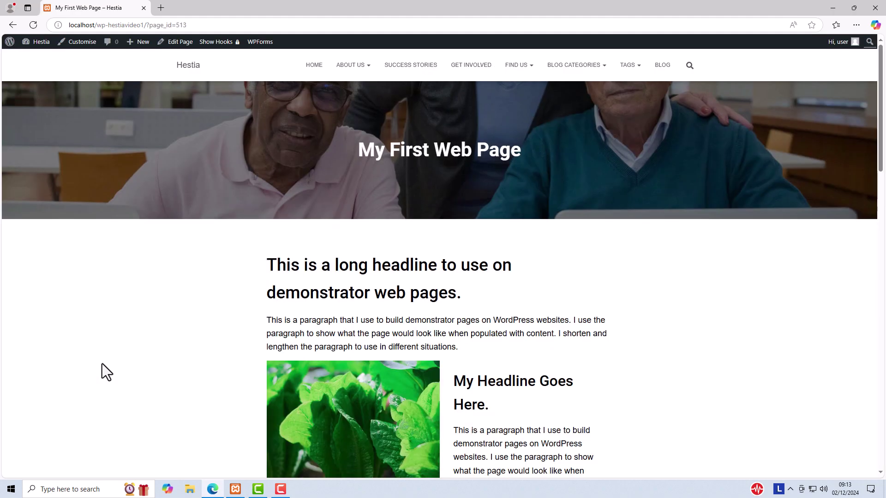
Review the front-end preview of My First Web Page, then return to its block editor.
{"action": "scroll", "coordinate": [107, 360], "scroll_direction": "down", "scroll_amount": 7}
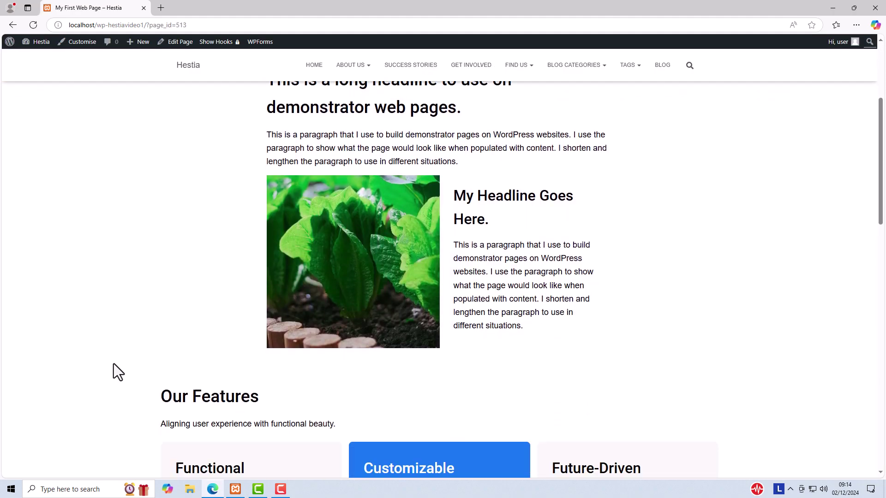
{"action": "scroll", "coordinate": [113, 364], "scroll_direction": "down", "scroll_amount": 6}
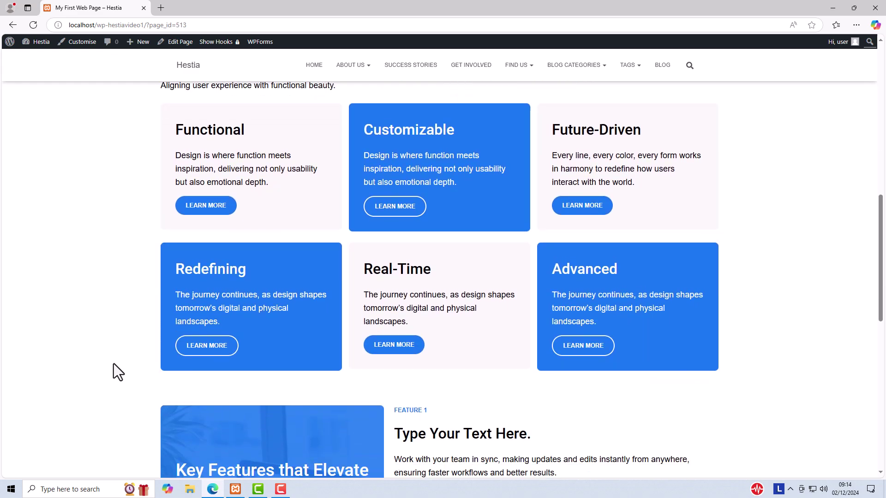
{"action": "scroll", "coordinate": [113, 364], "scroll_direction": "down", "scroll_amount": 7}
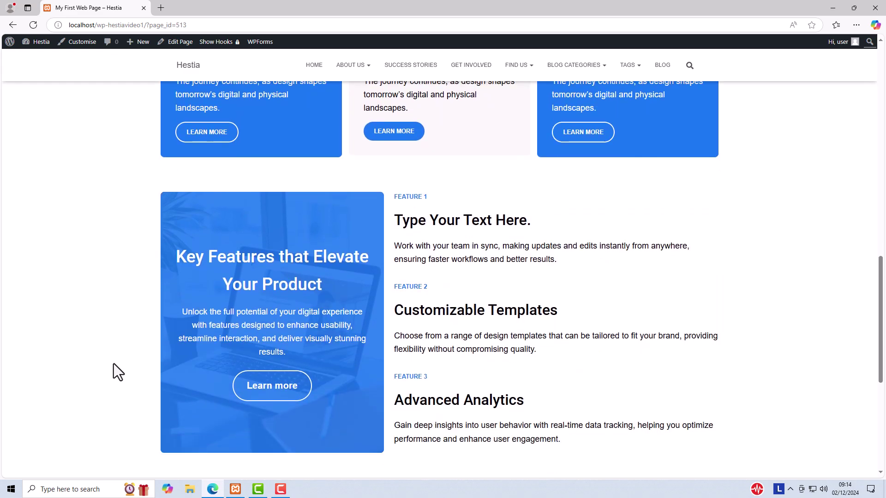
{"action": "scroll", "coordinate": [113, 364], "scroll_direction": "down", "scroll_amount": 2}
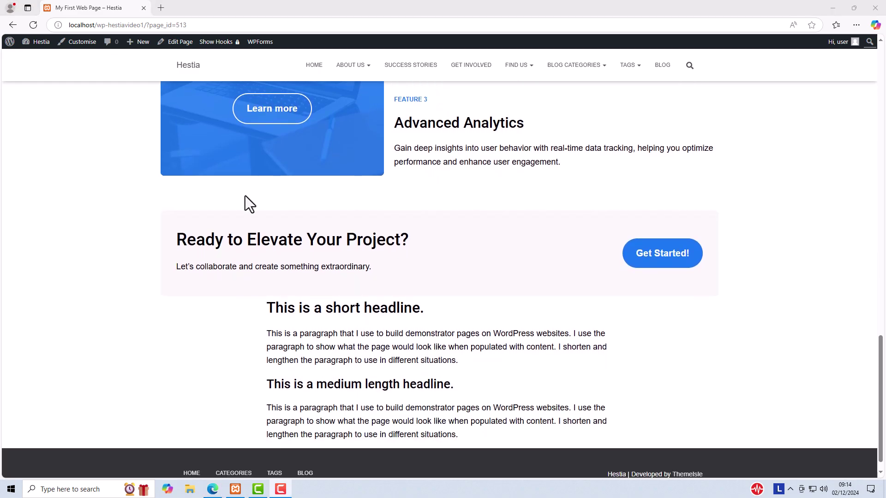
{"action": "left_click", "coordinate": [180, 43]}
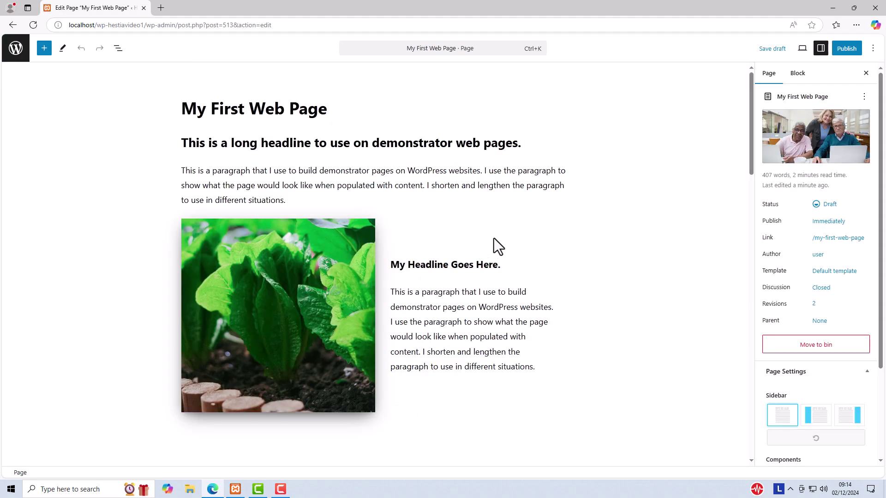
Show the List View outline and select the column holding the three Key Features entries.
{"action": "scroll", "coordinate": [501, 232], "scroll_direction": "down", "scroll_amount": 6}
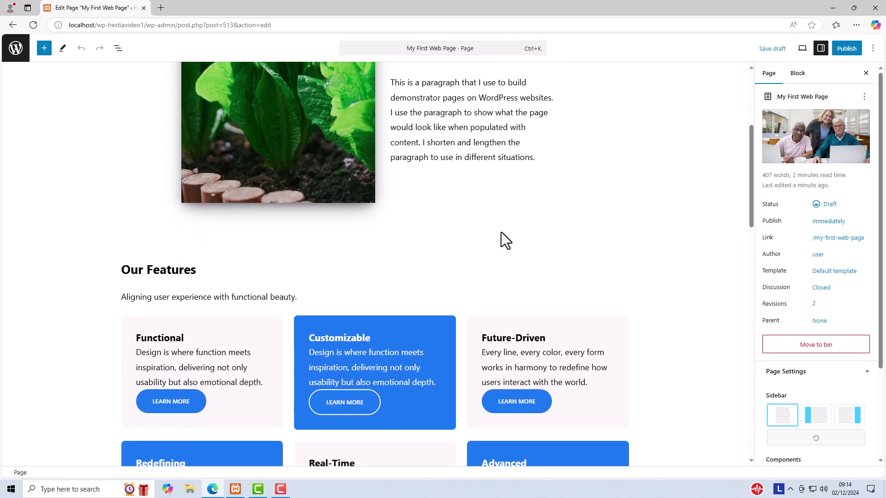
{"action": "scroll", "coordinate": [501, 231], "scroll_direction": "down", "scroll_amount": 8}
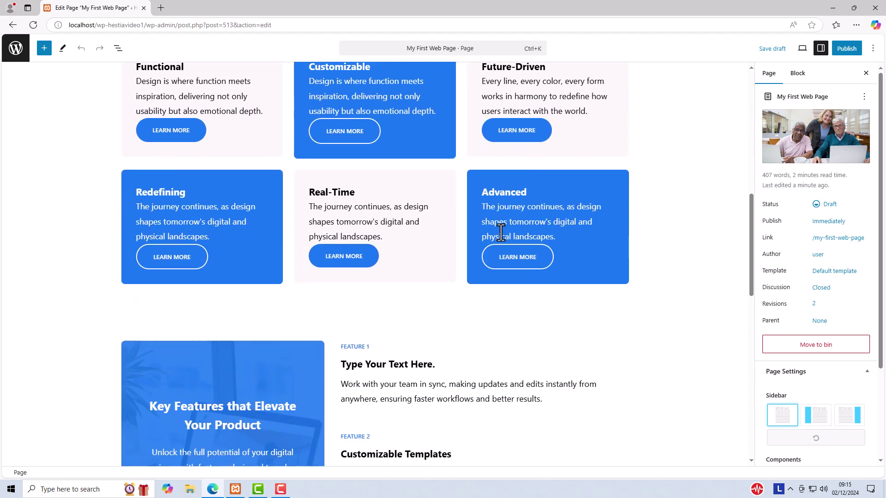
{"action": "scroll", "coordinate": [501, 231], "scroll_direction": "down", "scroll_amount": 2}
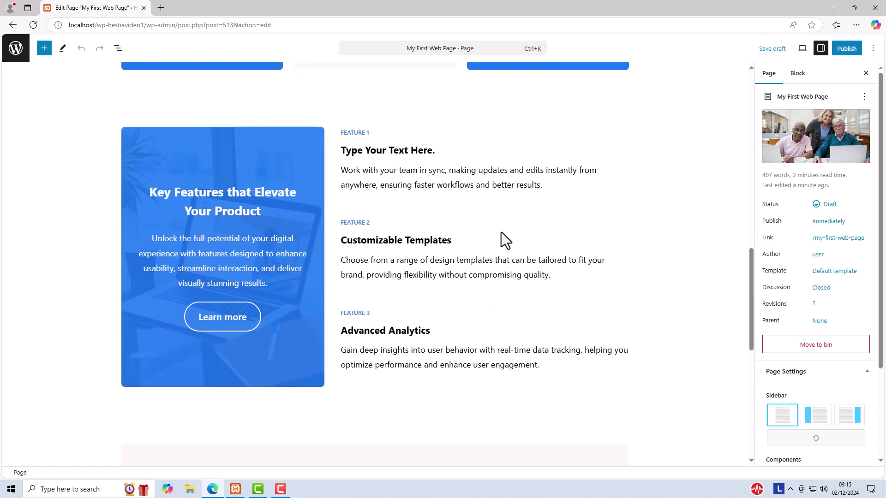
{"action": "scroll", "coordinate": [501, 231], "scroll_direction": "up", "scroll_amount": 1}
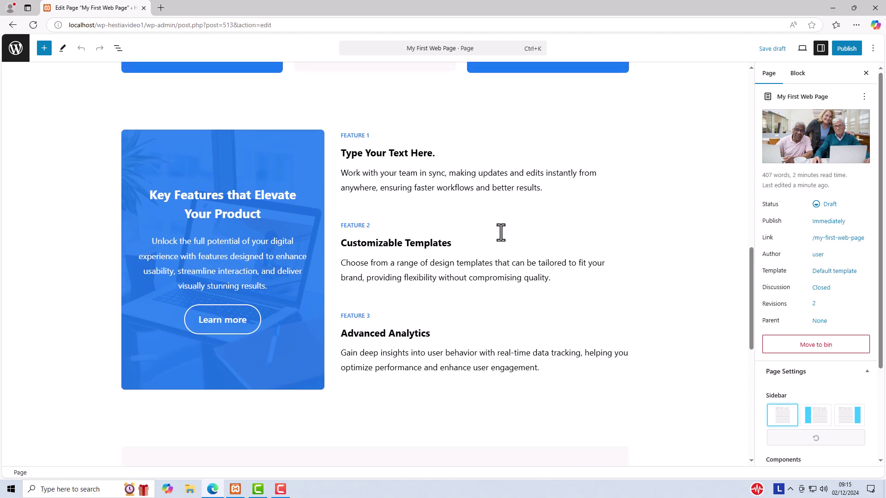
{"action": "scroll", "coordinate": [501, 232], "scroll_direction": "down", "scroll_amount": 1}
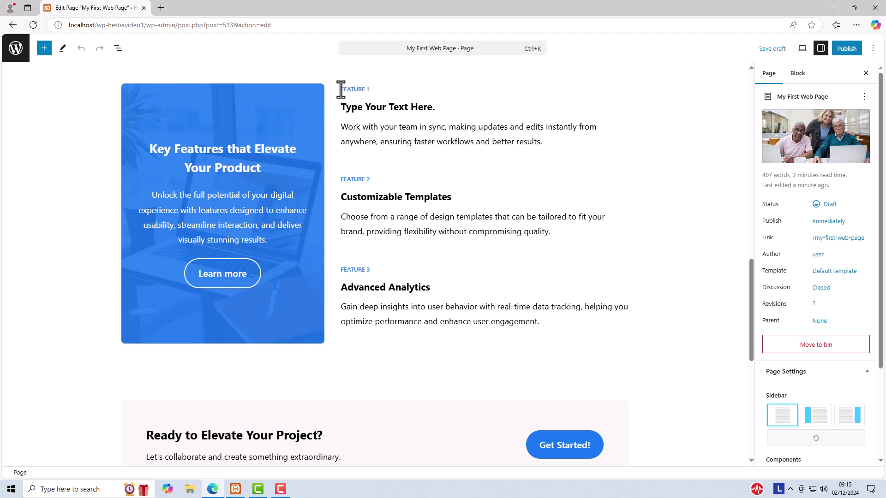
{"action": "left_click", "coordinate": [344, 105]}
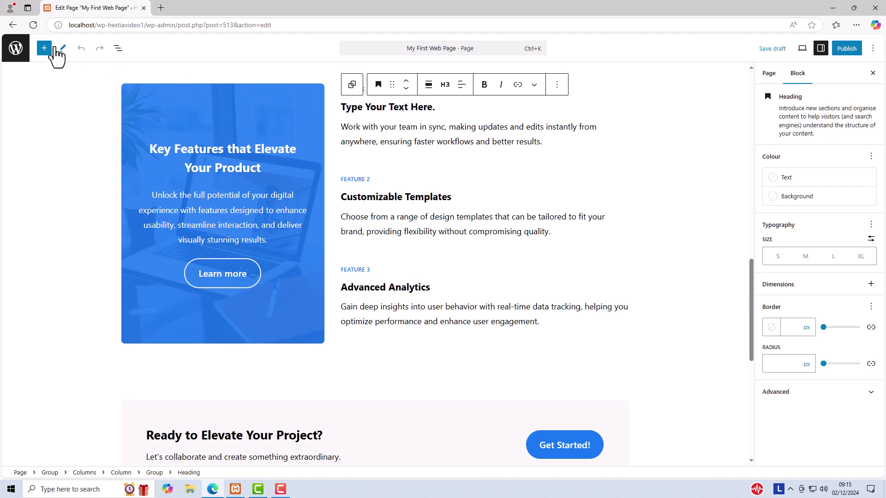
{"action": "left_click", "coordinate": [119, 52]}
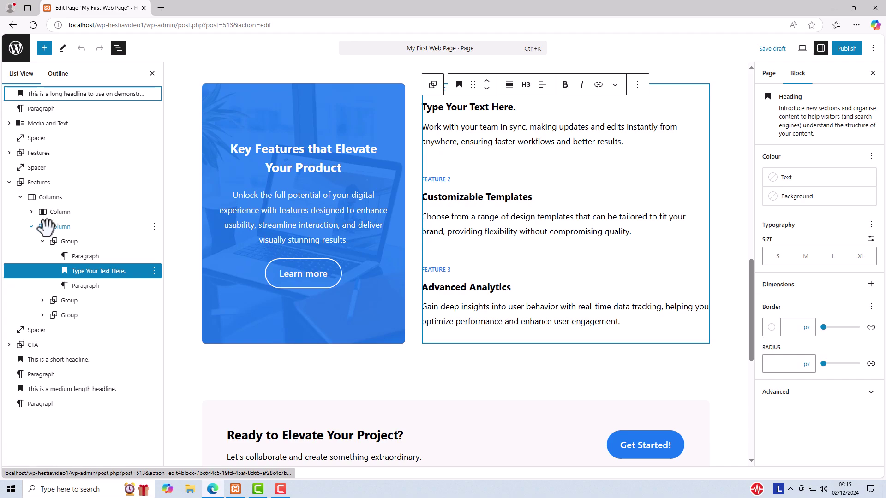
{"action": "left_click", "coordinate": [47, 227]}
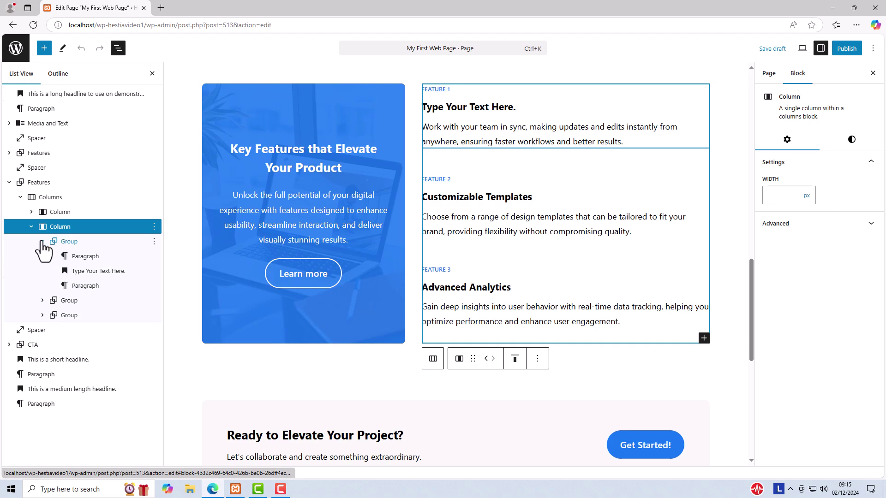
{"action": "left_click", "coordinate": [43, 242]}
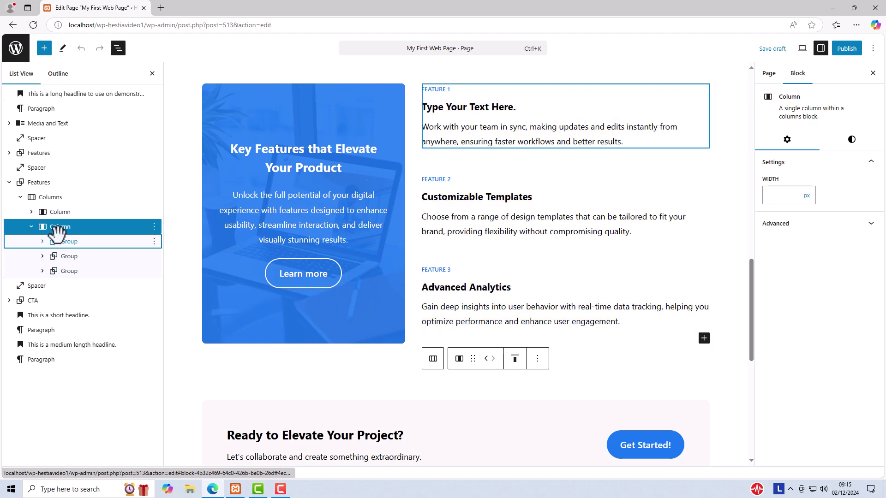
{"action": "left_click", "coordinate": [57, 226]}
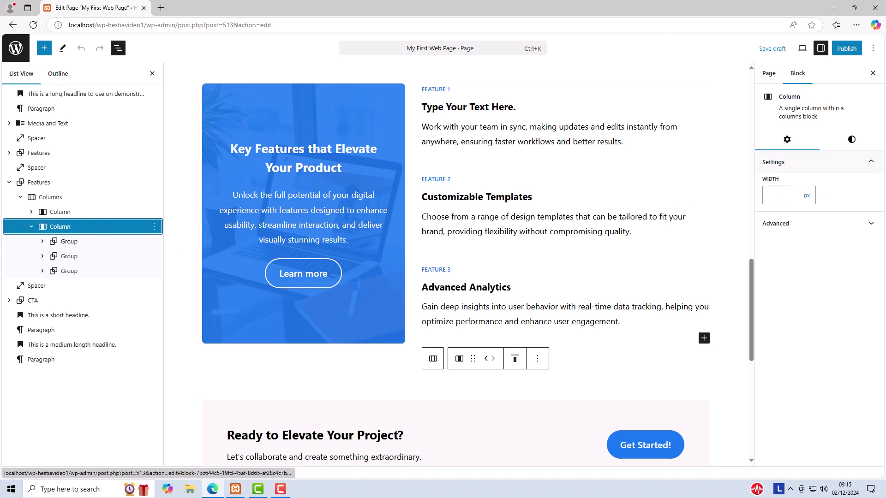
Try the column's Block Spacing at minimum, then set it near maximum.
{"action": "left_click", "coordinate": [851, 139]}
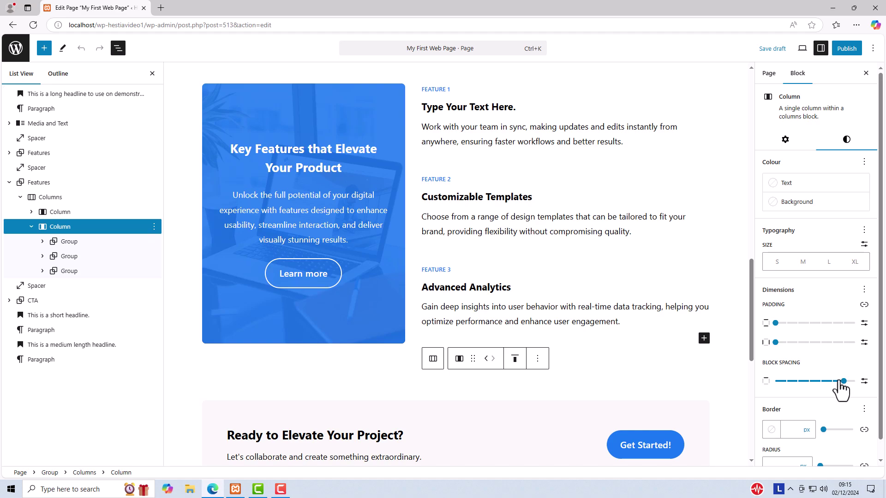
{"action": "mouse_move", "coordinate": [564, 258]}
{"action": "left_click", "coordinate": [778, 382]}
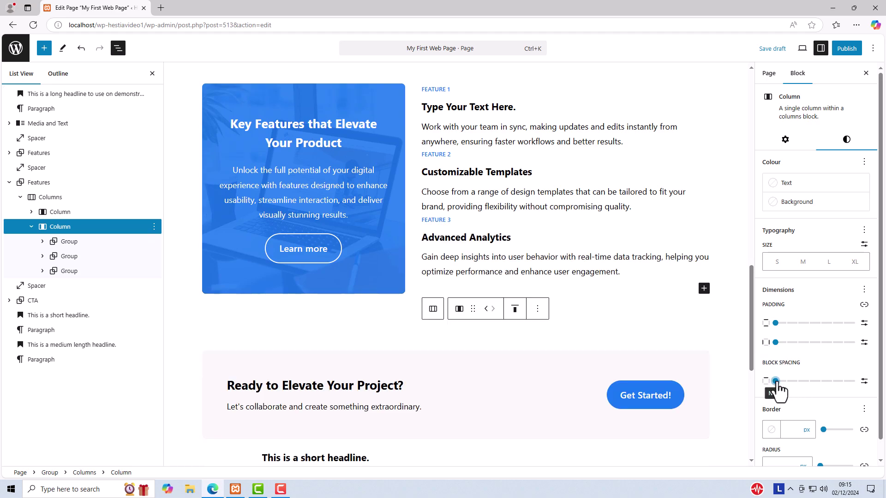
{"action": "left_click", "coordinate": [844, 381]}
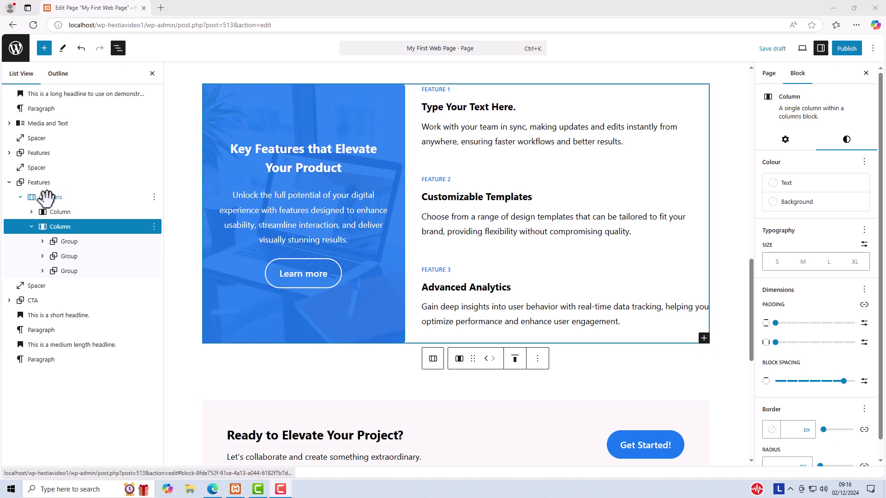
{"action": "left_click", "coordinate": [46, 197]}
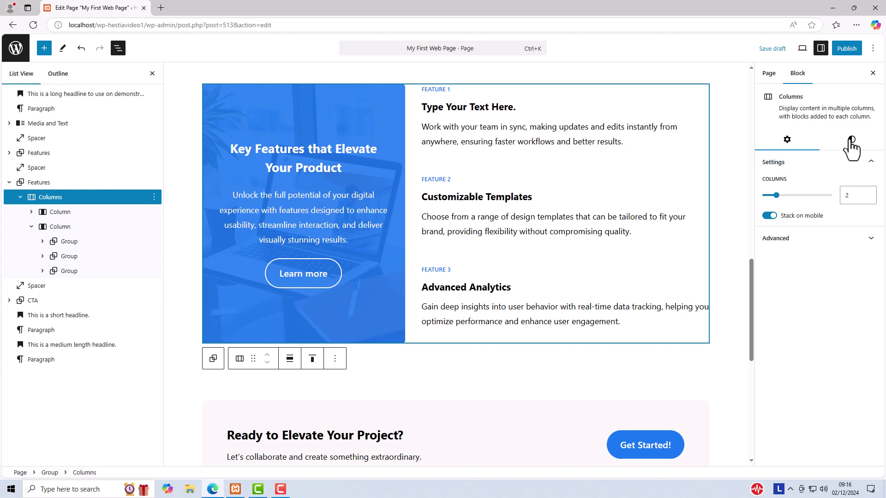
{"action": "left_click", "coordinate": [852, 139]}
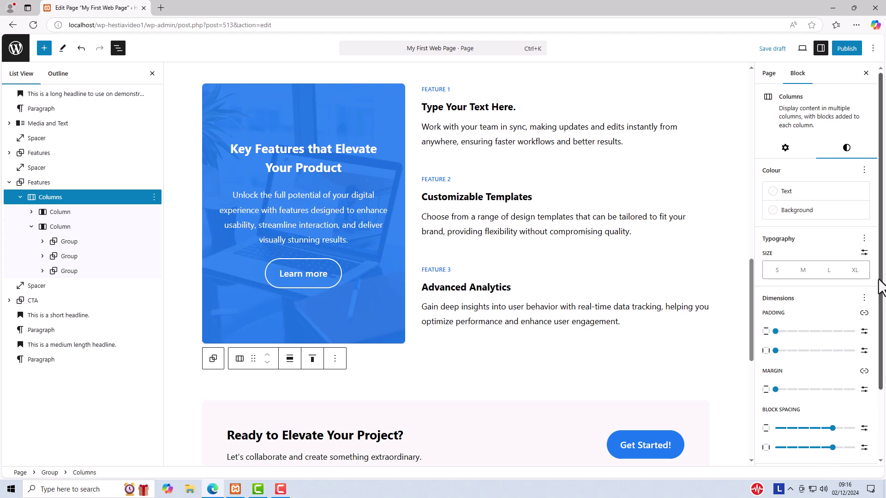
{"action": "scroll", "coordinate": [882, 289], "scroll_direction": "down", "scroll_amount": 2}
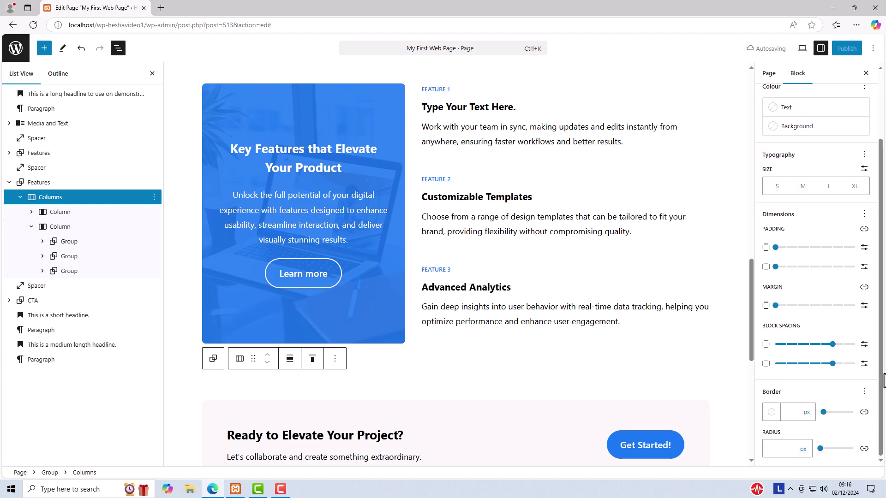
{"action": "mouse_move", "coordinate": [414, 299]}
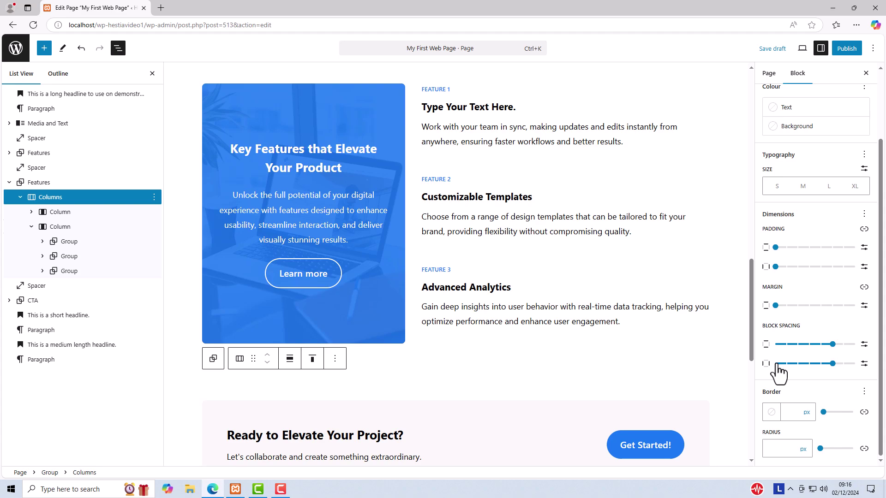
{"action": "left_click", "coordinate": [777, 364]}
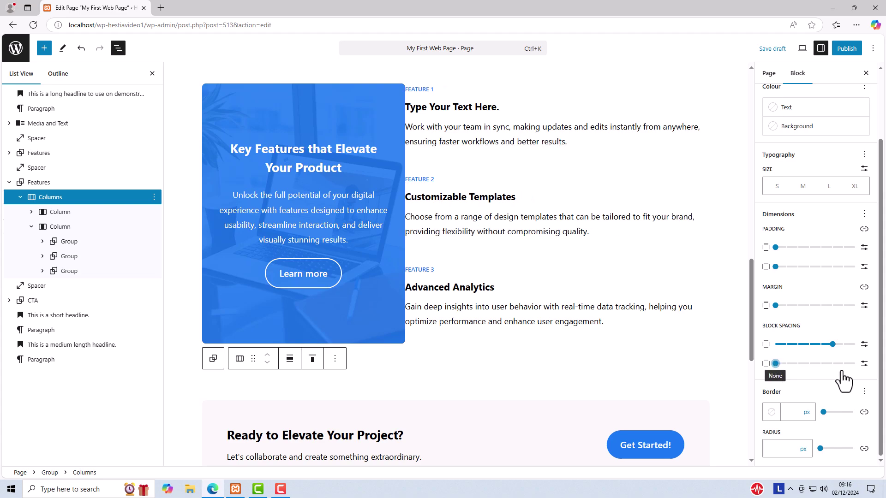
{"action": "left_click", "coordinate": [843, 364]}
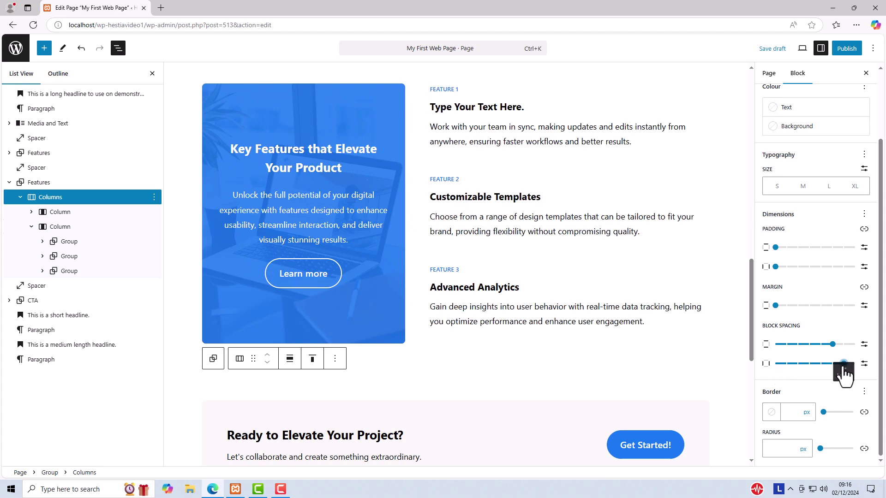
{"action": "left_click_drag", "start_coordinate": [843, 367], "coordinate": [833, 367]}
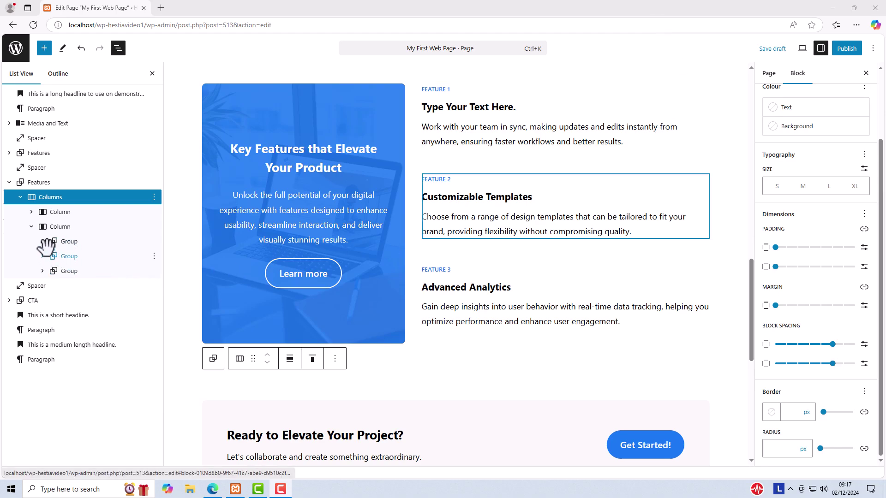
{"action": "left_click", "coordinate": [43, 242]}
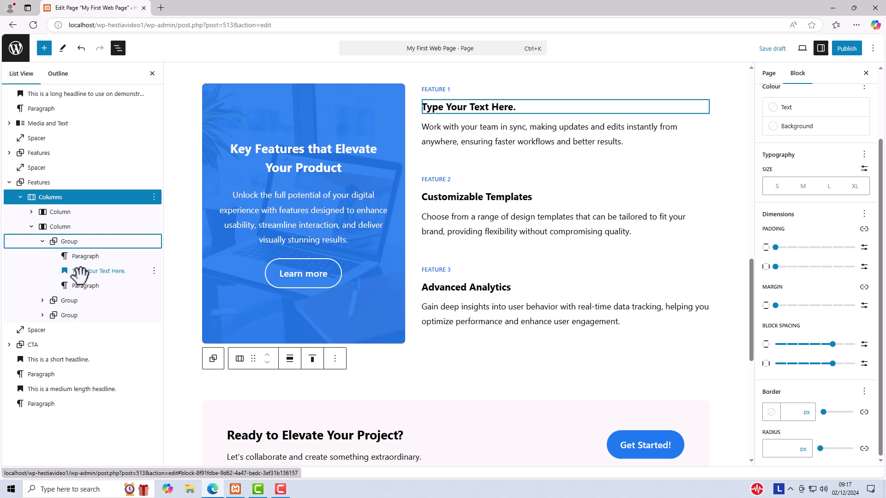
{"action": "left_click", "coordinate": [43, 241]}
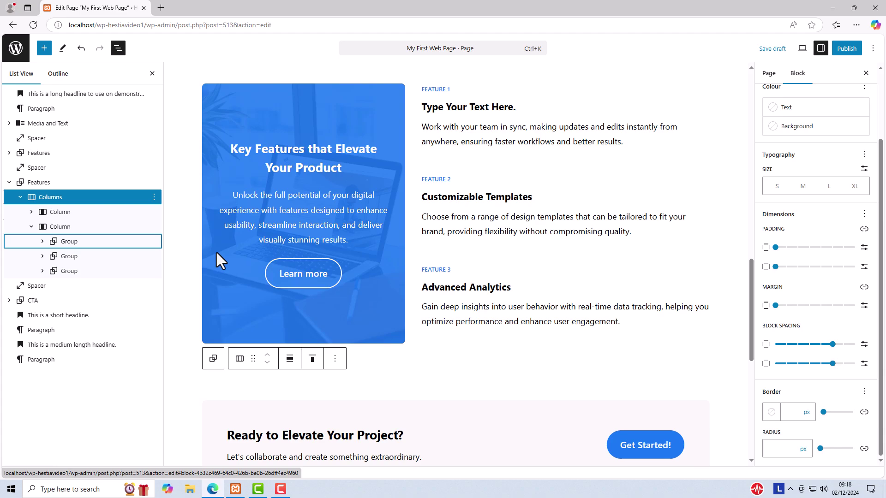
{"action": "left_click", "coordinate": [61, 227]}
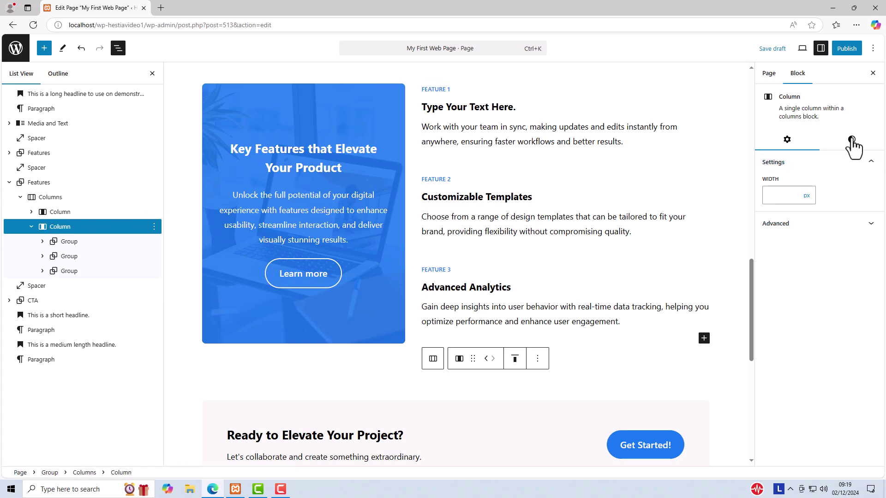
Adjust the feature column's spacing, then select the Feature 1 group in List View.
{"action": "left_click", "coordinate": [850, 141]}
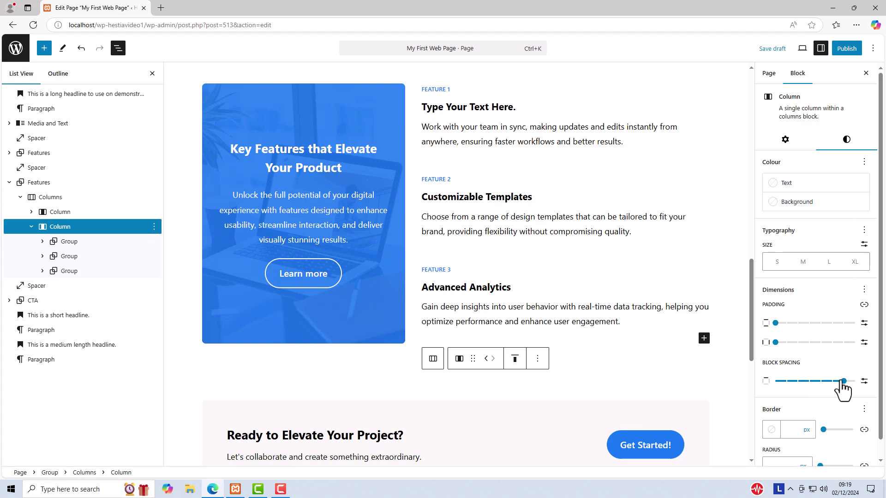
{"action": "mouse_move", "coordinate": [842, 382]}
{"action": "left_mouse_down"}
{"action": "mouse_move", "coordinate": [806, 384]}
{"action": "mouse_move", "coordinate": [841, 384]}
{"action": "left_mouse_up"}
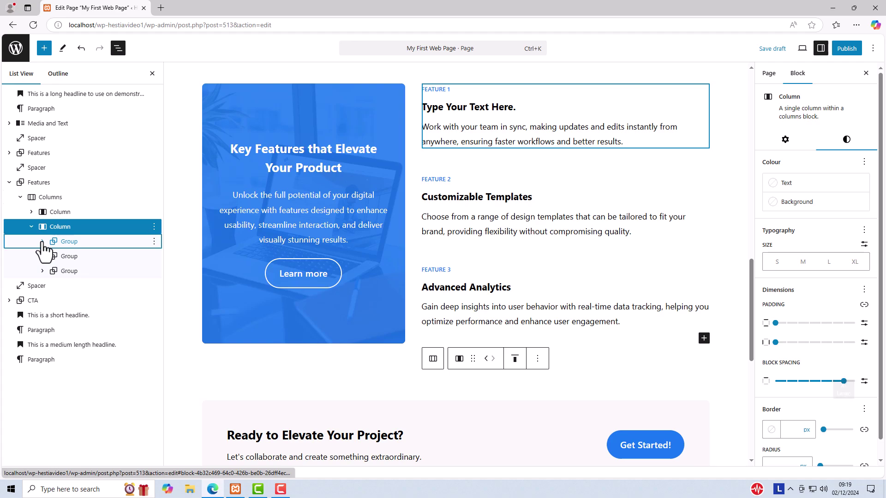
{"action": "left_click", "coordinate": [42, 241]}
{"action": "left_click", "coordinate": [94, 256]}
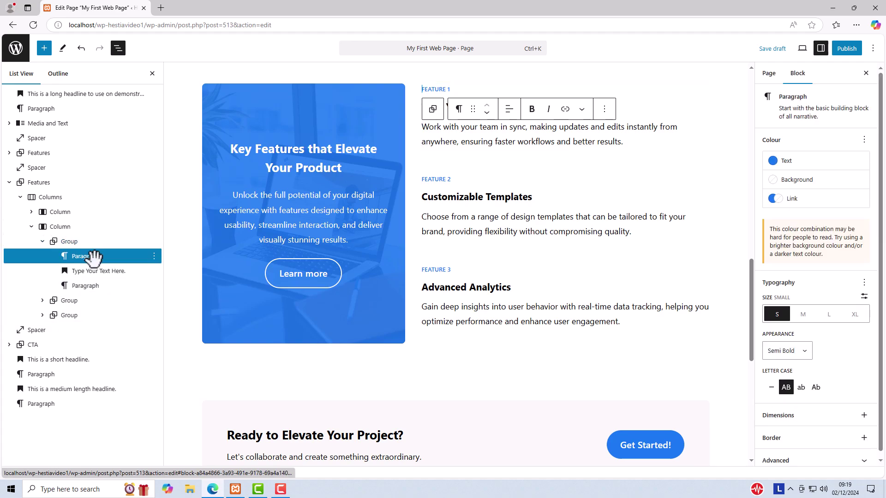
{"action": "left_click", "coordinate": [68, 240]}
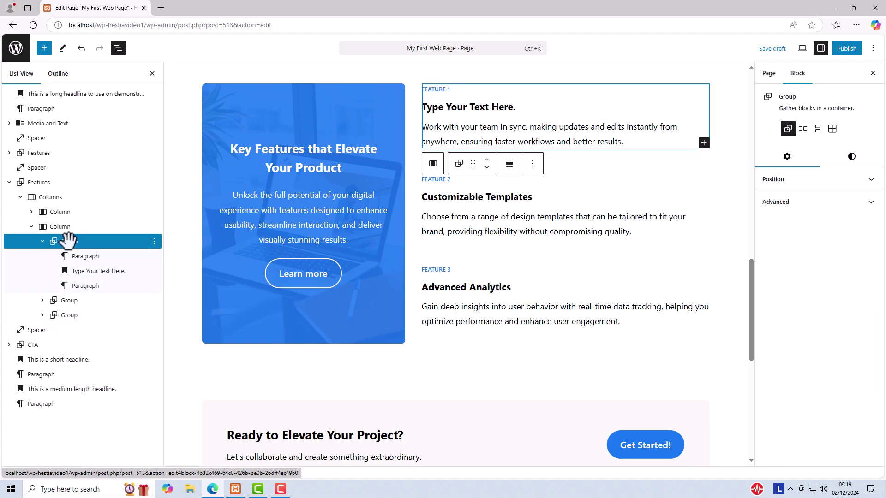
Push the Feature 1 group's Block Spacing to maximum, then tighten it to 2X-Small.
{"action": "left_click", "coordinate": [852, 159]}
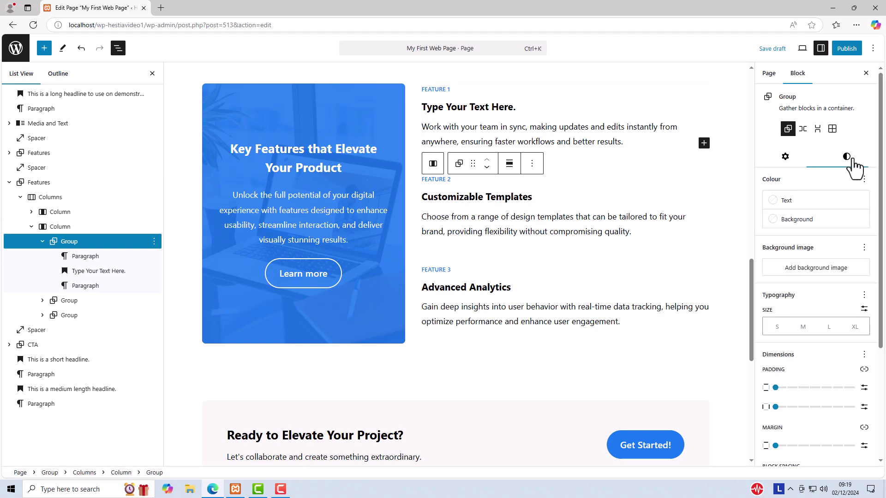
{"action": "scroll", "coordinate": [856, 273], "scroll_direction": "down", "scroll_amount": 3}
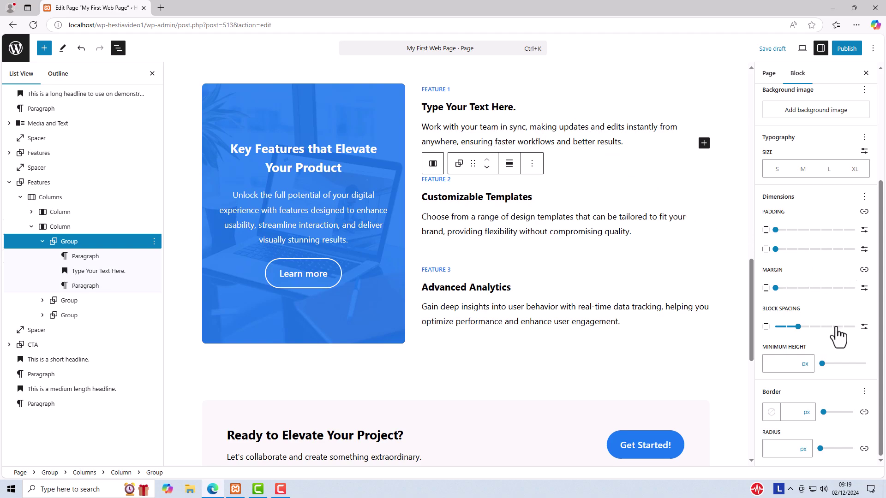
{"action": "left_click", "coordinate": [852, 327]}
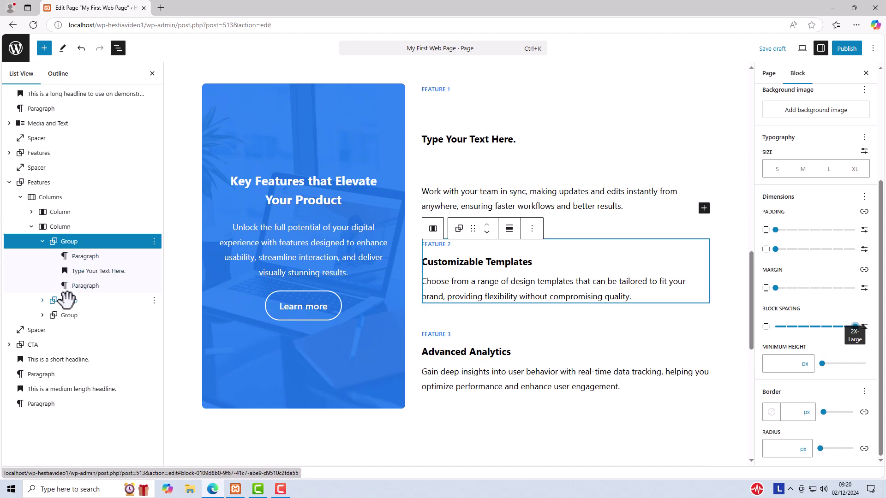
{"action": "left_click", "coordinate": [724, 114]}
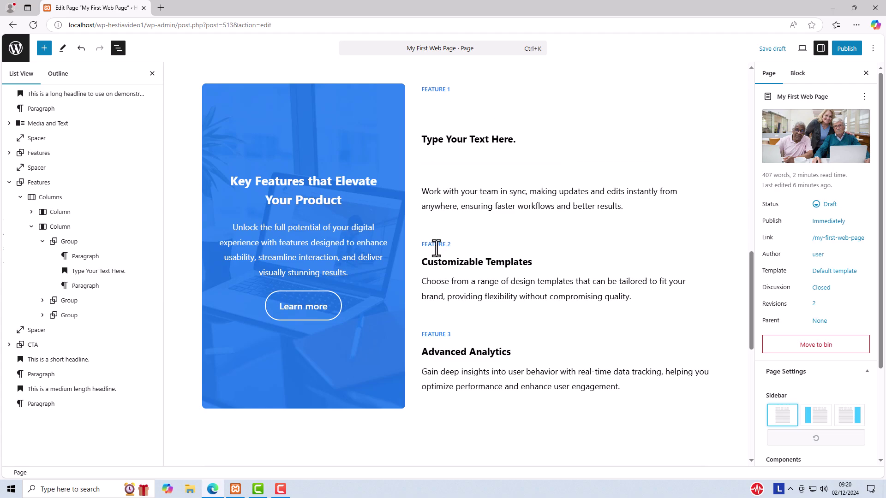
{"action": "mouse_move", "coordinate": [435, 361]}
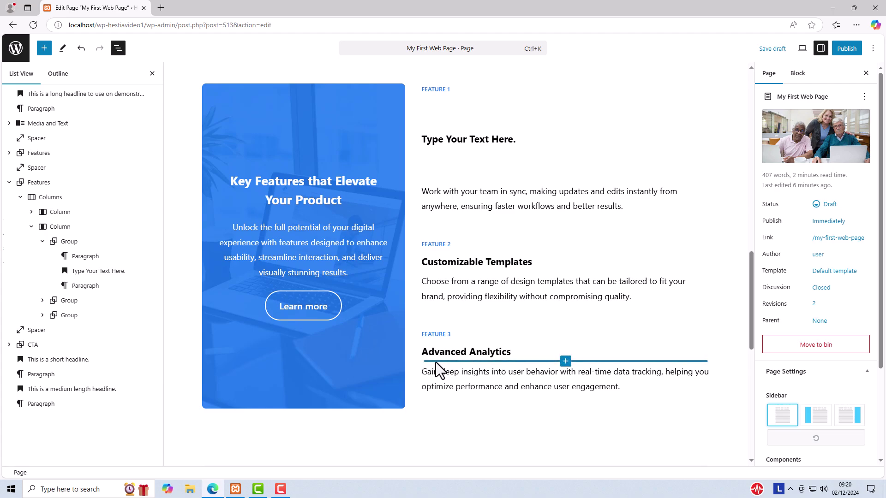
{"action": "left_click", "coordinate": [51, 240]}
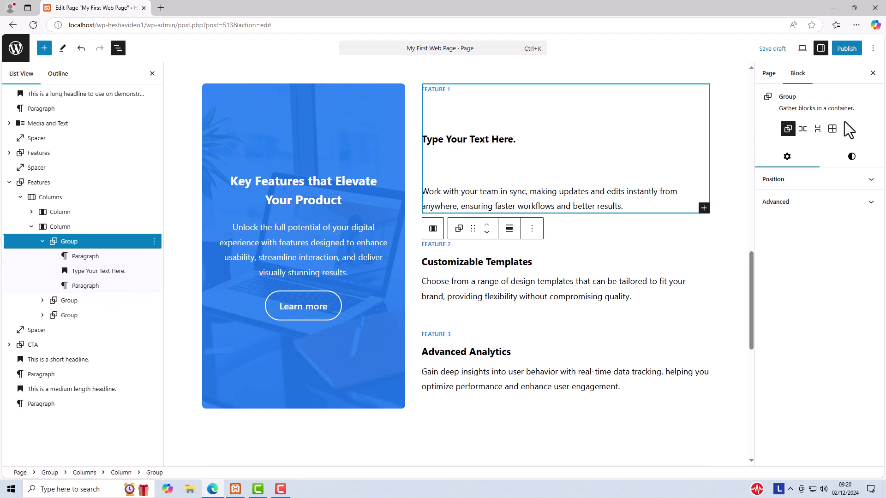
{"action": "left_click", "coordinate": [851, 157]}
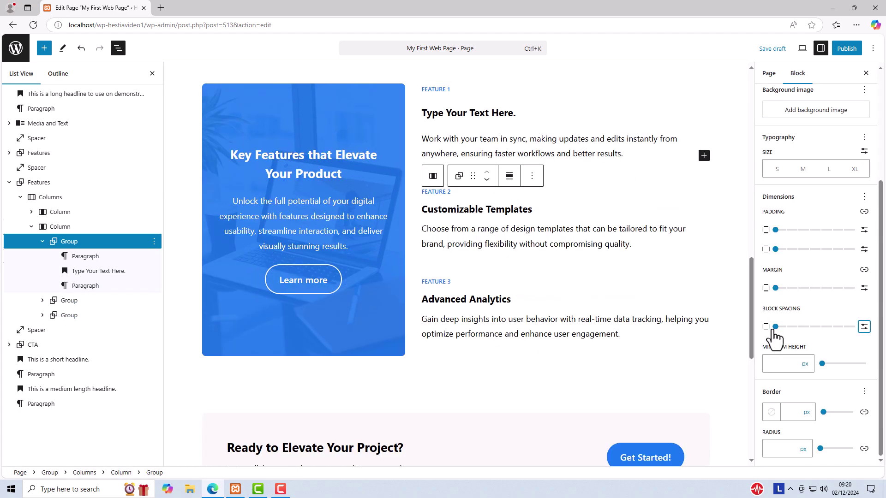
{"action": "left_click_drag", "start_coordinate": [775, 327], "coordinate": [711, 332]}
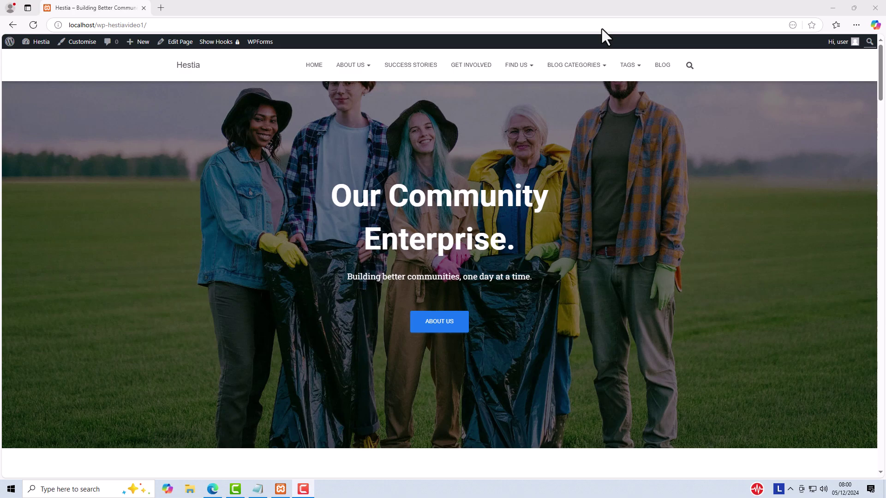
Navigate from Blog through the Success Stories & Case Studies category to the Impact Report post.
{"action": "left_click", "coordinate": [663, 66]}
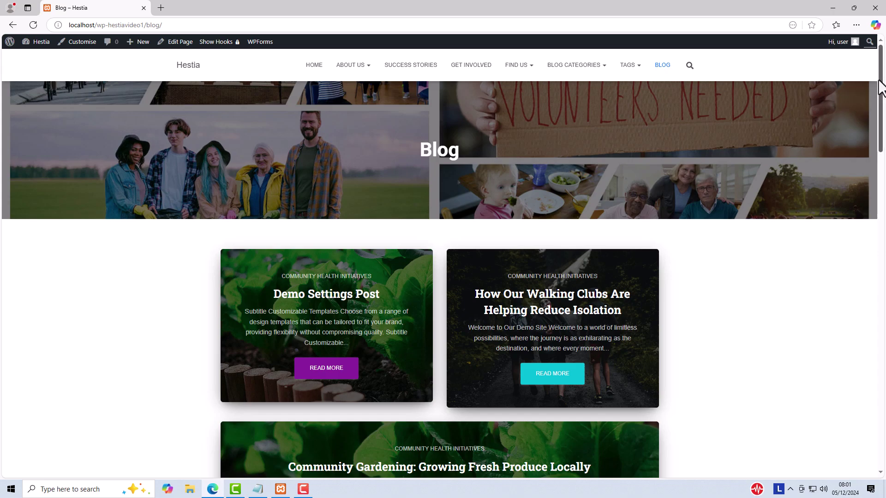
{"action": "left_click_drag", "start_coordinate": [879, 85], "coordinate": [875, 154]}
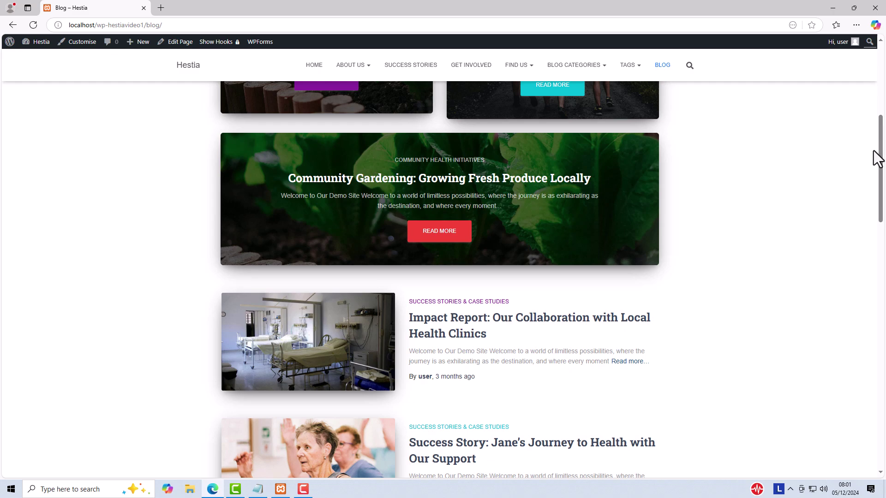
{"action": "left_click", "coordinate": [439, 306]}
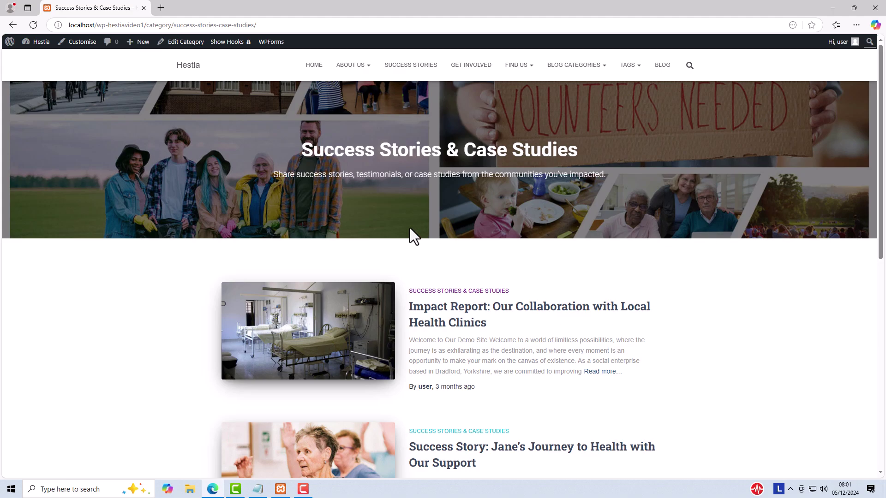
{"action": "left_click", "coordinate": [450, 317]}
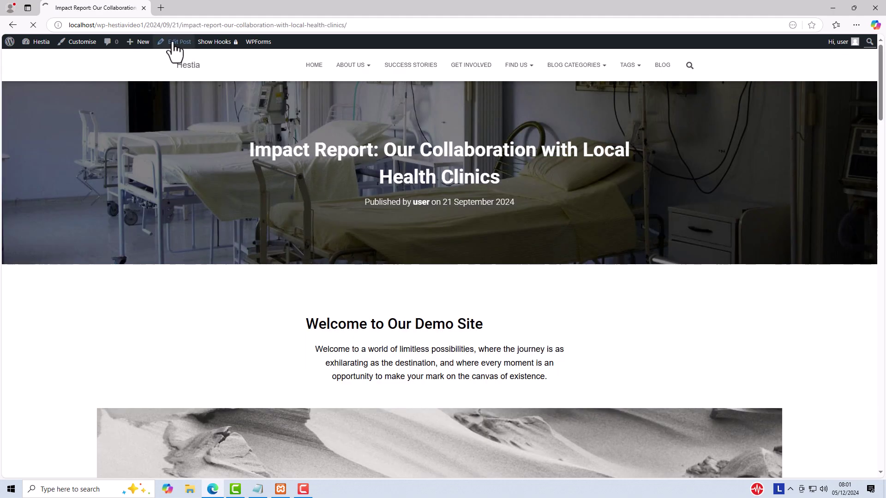
Open the Impact Report post in the editor and toggle the Settings sidebar.
{"action": "left_click", "coordinate": [172, 42]}
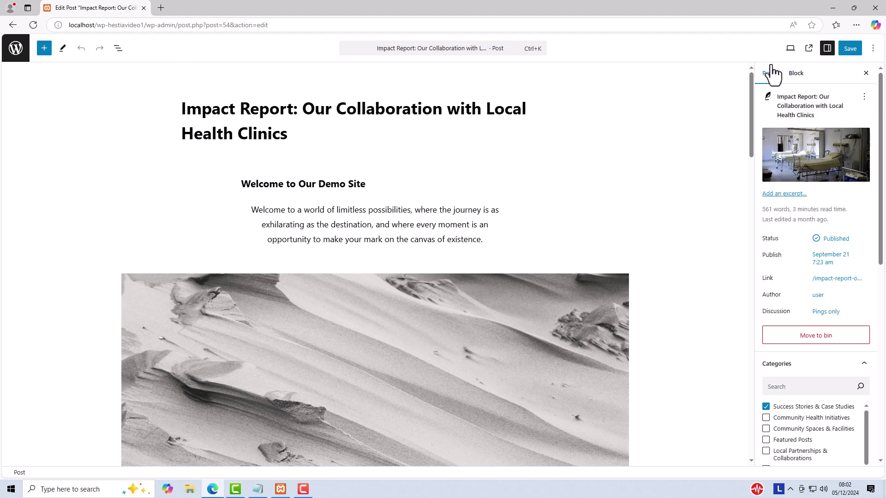
{"action": "left_click", "coordinate": [825, 48]}
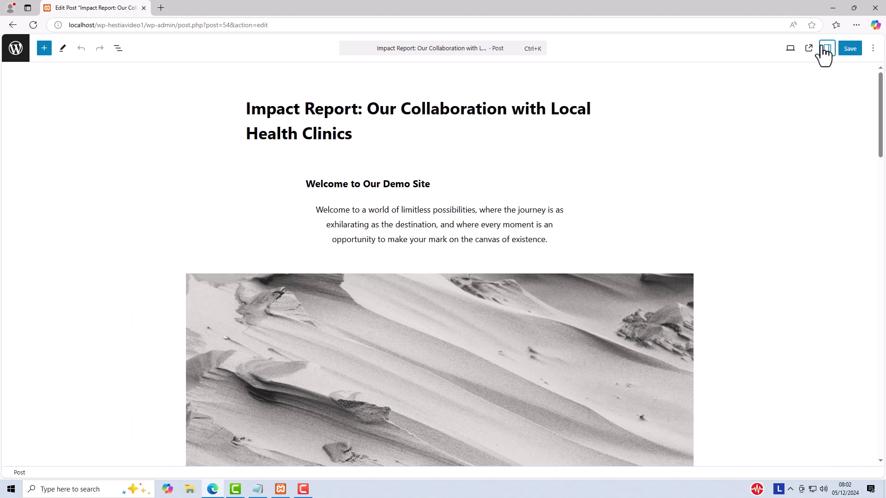
{"action": "left_click", "coordinate": [825, 47]}
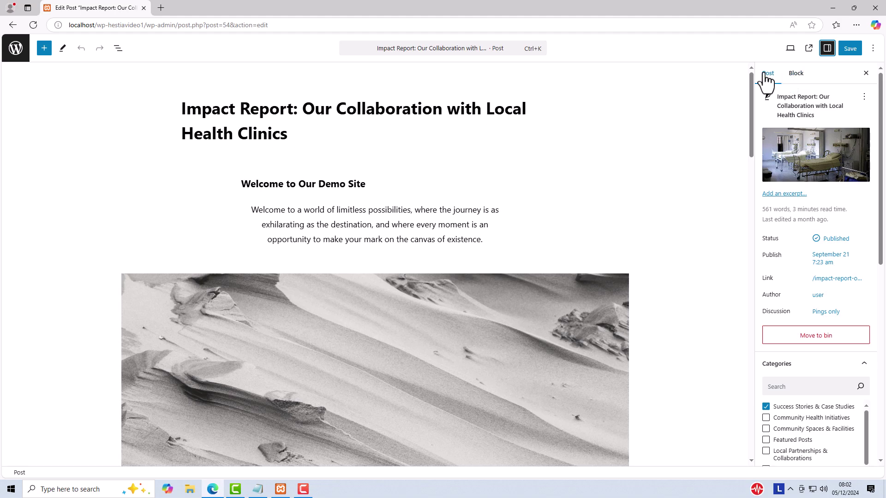
{"action": "left_click_drag", "start_coordinate": [880, 224], "coordinate": [882, 267]}
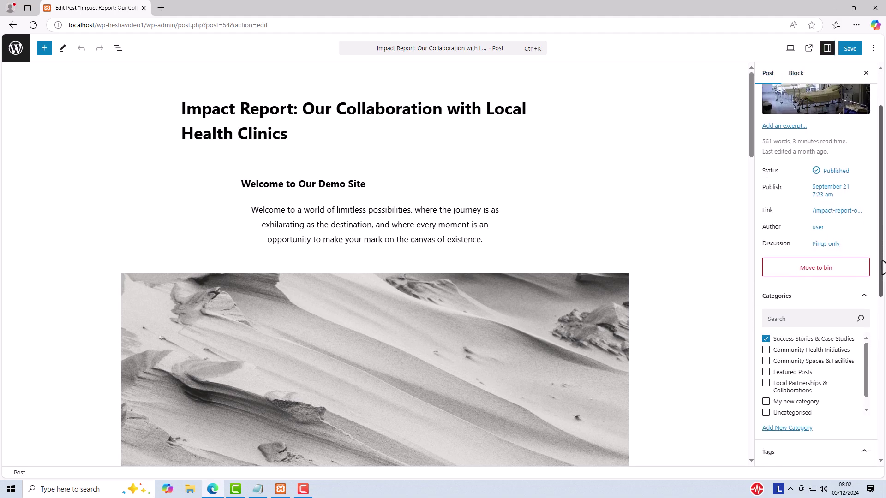
{"action": "scroll", "coordinate": [881, 265], "scroll_direction": "down", "scroll_amount": 4}
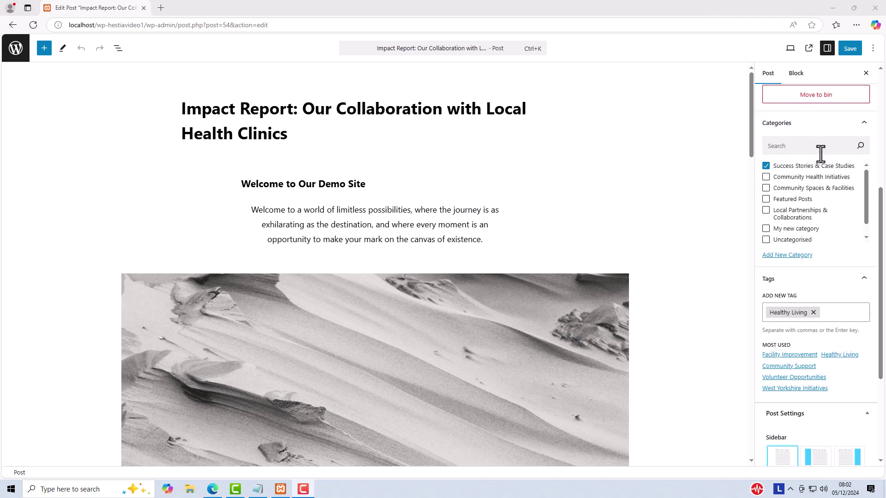
Expand Categories and tick then untick Featured Posts, keeping only Success Stories & Case Studies.
{"action": "left_click", "coordinate": [864, 123]}
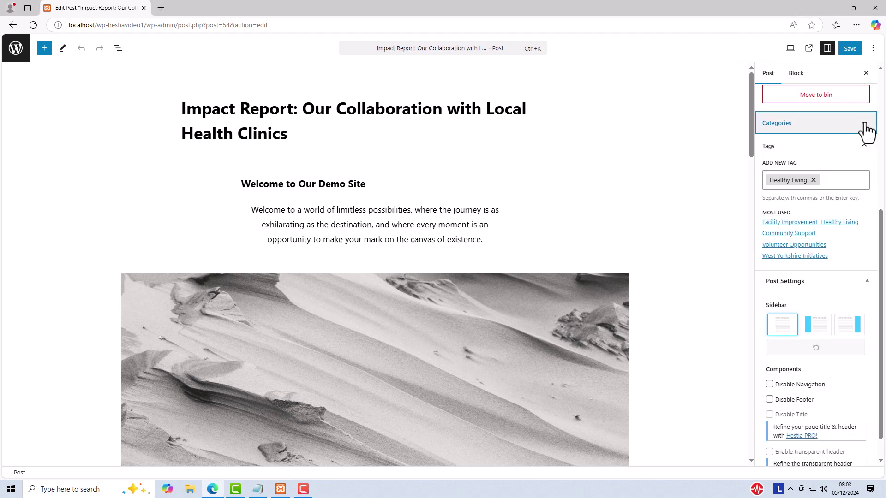
{"action": "left_click", "coordinate": [864, 123]}
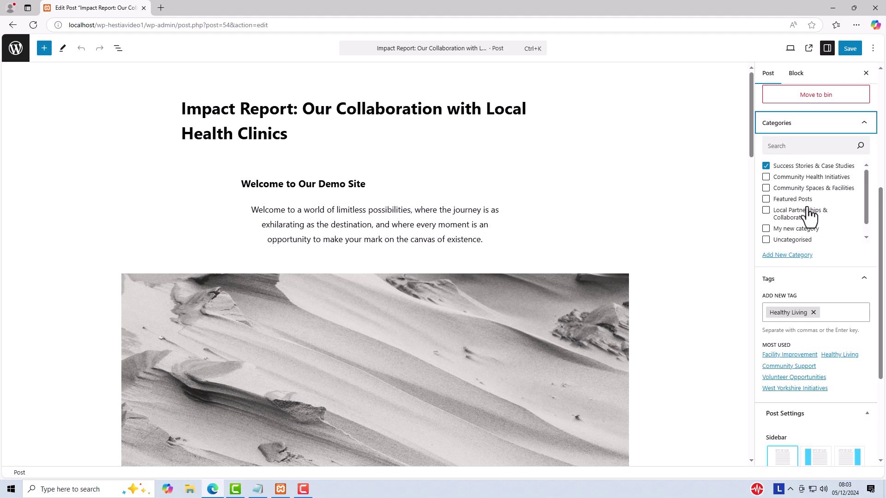
{"action": "left_click", "coordinate": [766, 200]}
{"action": "left_click", "coordinate": [766, 200]}
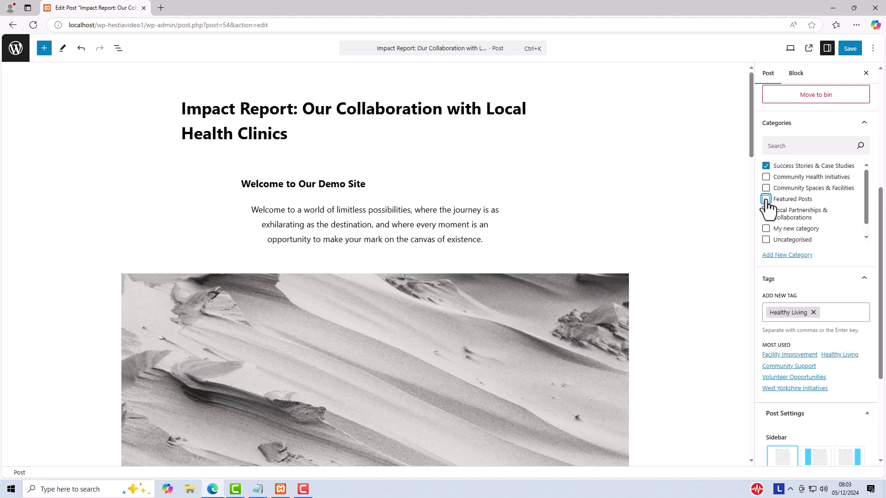
{"action": "left_click", "coordinate": [836, 253]}
{"action": "left_click_drag", "start_coordinate": [881, 196], "coordinate": [883, 90]}
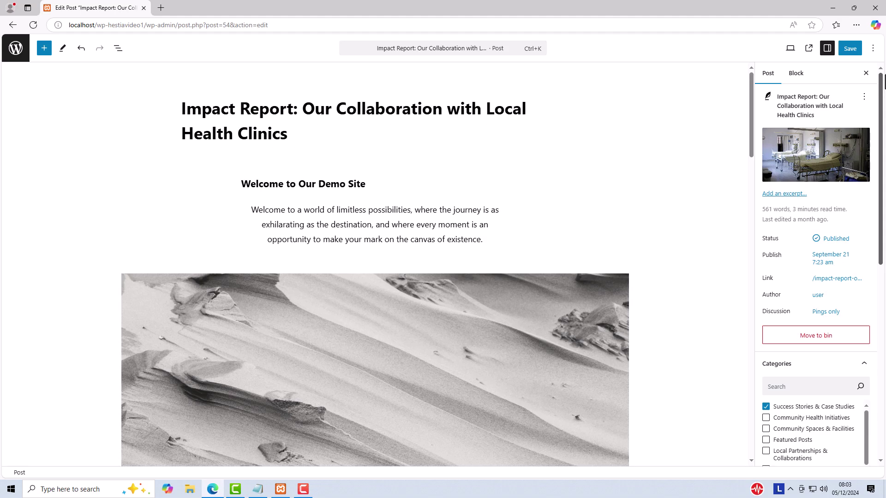
{"action": "left_click", "coordinate": [827, 50]}
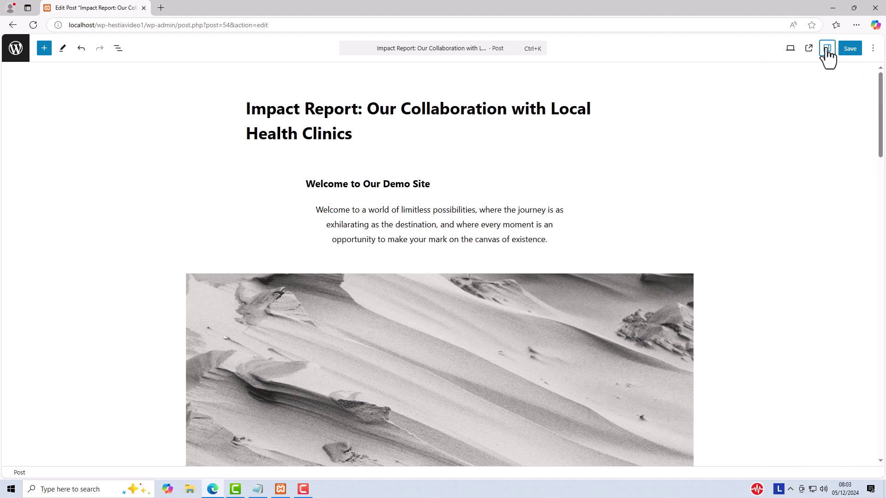
{"action": "left_click", "coordinate": [827, 48]}
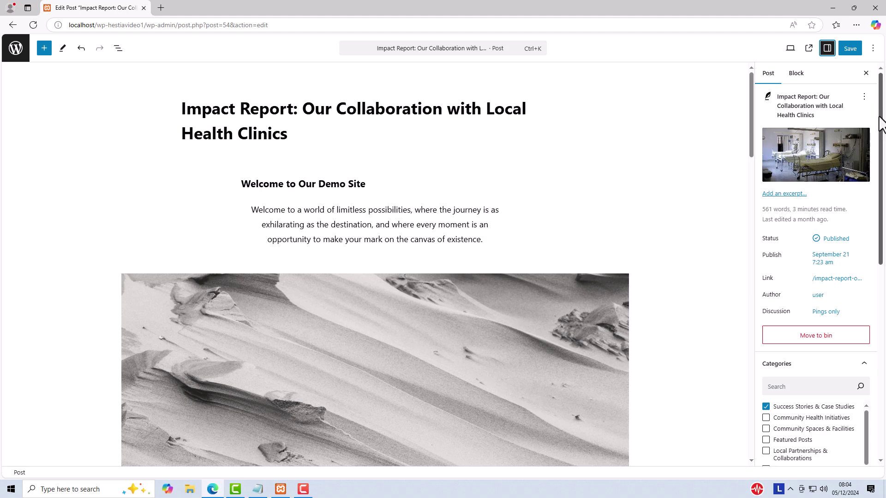
{"action": "left_click_drag", "start_coordinate": [881, 122], "coordinate": [882, 242]}
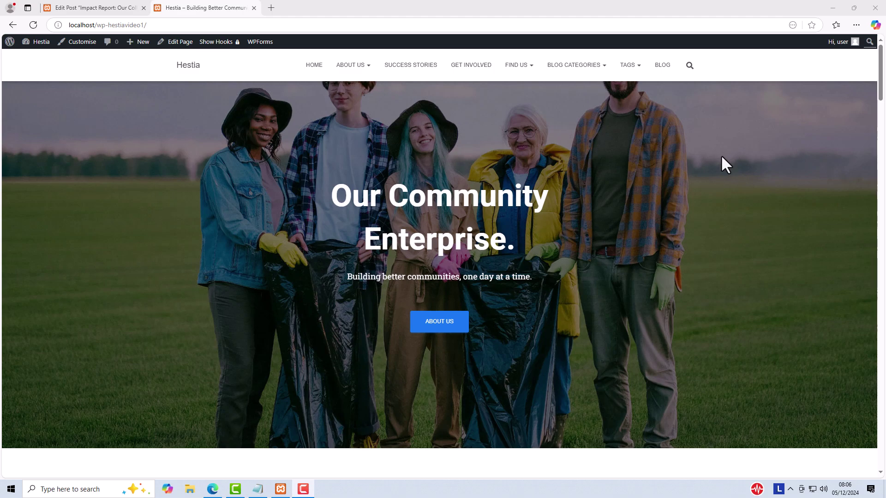
Go to the Get Involved page and open it in the Customiser.
{"action": "left_click", "coordinate": [468, 77]}
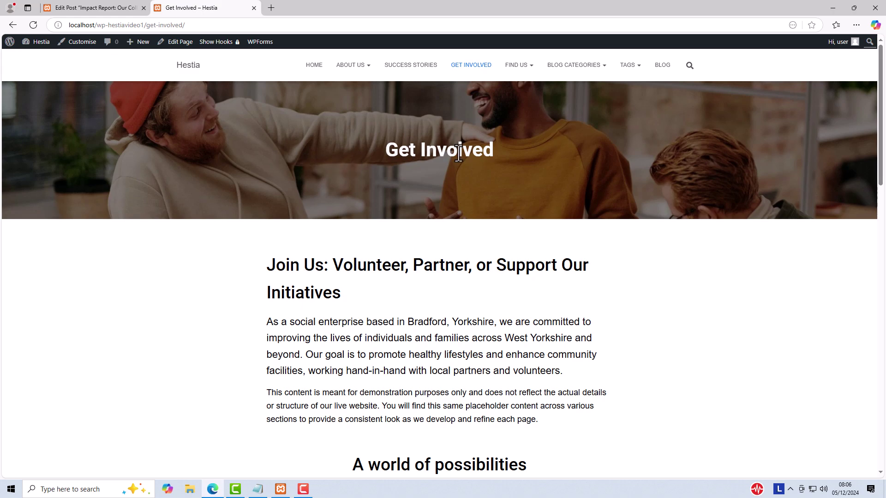
{"action": "left_click", "coordinate": [75, 44]}
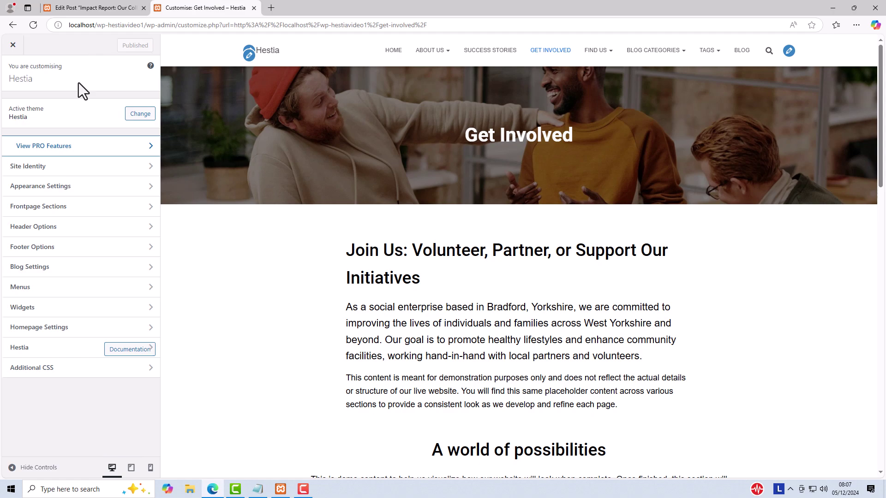
Add the Get Involved page to the Main Menu after Blog and publish.
{"action": "left_click", "coordinate": [35, 300]}
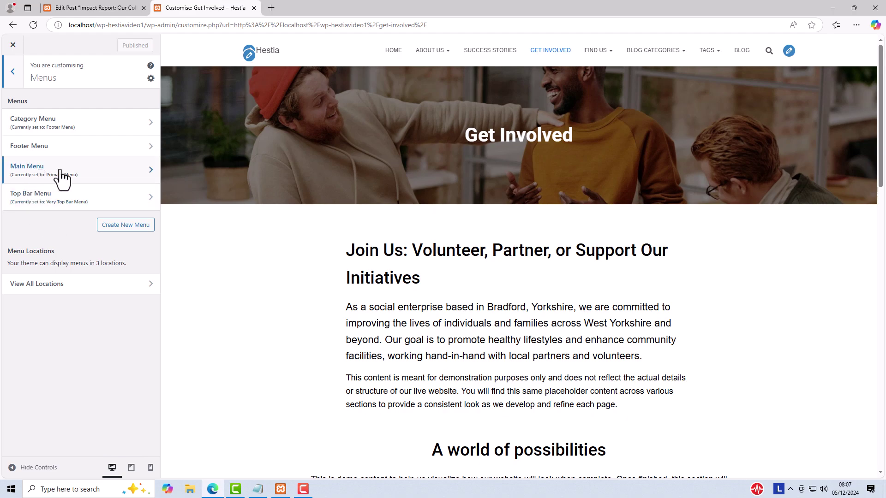
{"action": "left_click", "coordinate": [76, 176]}
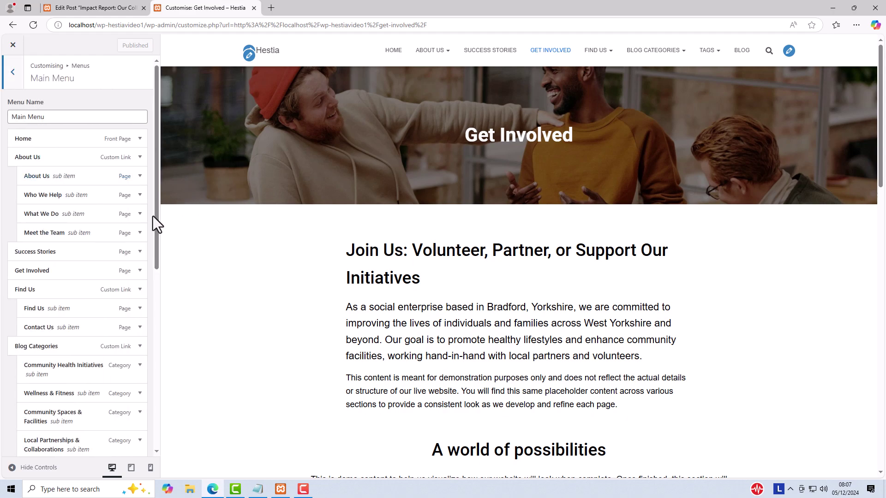
{"action": "left_click_drag", "start_coordinate": [157, 222], "coordinate": [159, 416]}
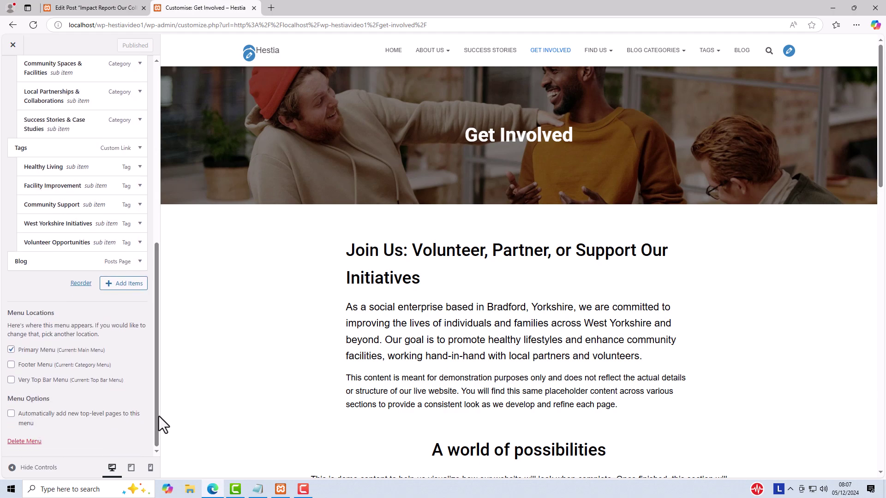
{"action": "left_click", "coordinate": [118, 289]}
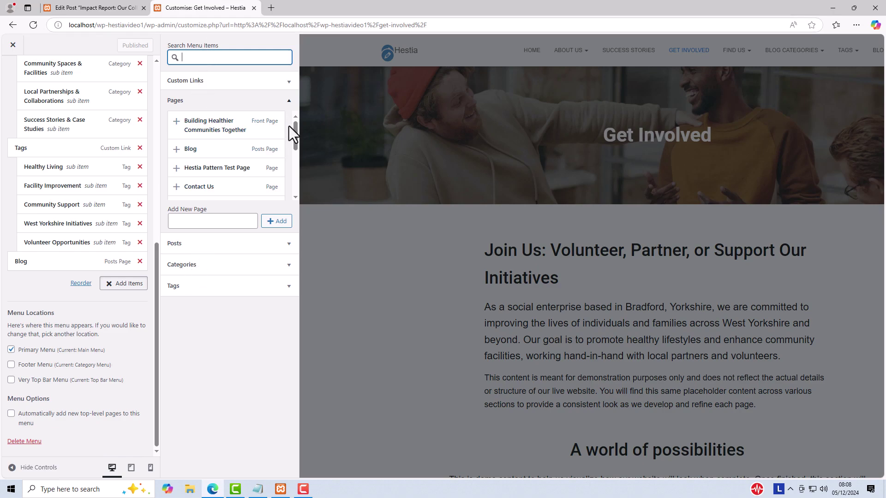
{"action": "left_click_drag", "start_coordinate": [295, 132], "coordinate": [297, 153]}
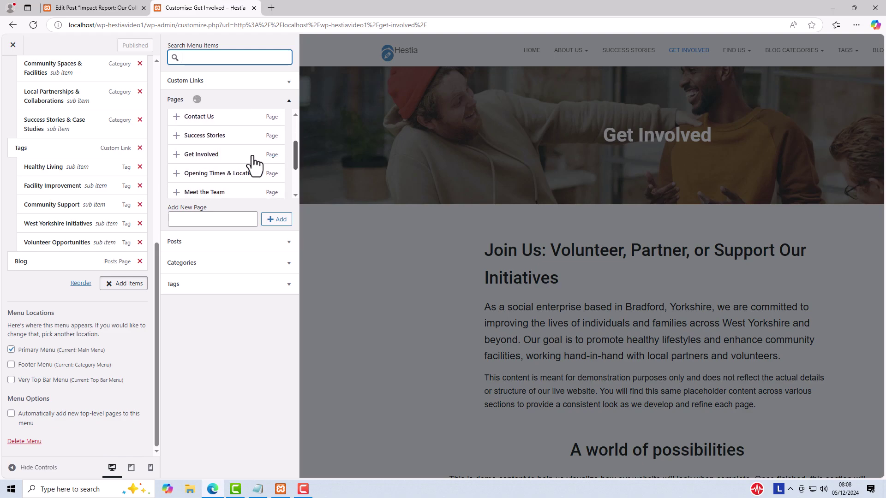
{"action": "left_click", "coordinate": [222, 159]}
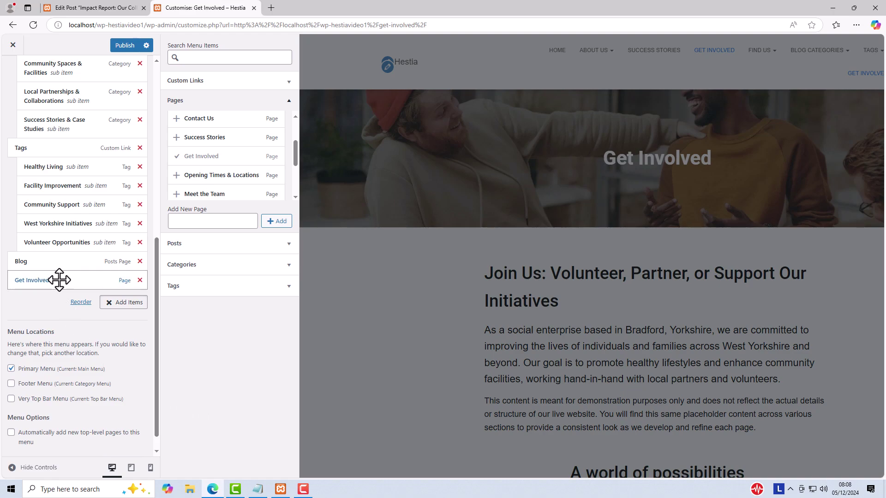
{"action": "mouse_move", "coordinate": [59, 280]}
{"action": "left_mouse_down"}
{"action": "mouse_move", "coordinate": [71, 152]}
{"action": "mouse_move", "coordinate": [58, 291]}
{"action": "mouse_move", "coordinate": [56, 279]}
{"action": "left_mouse_up"}
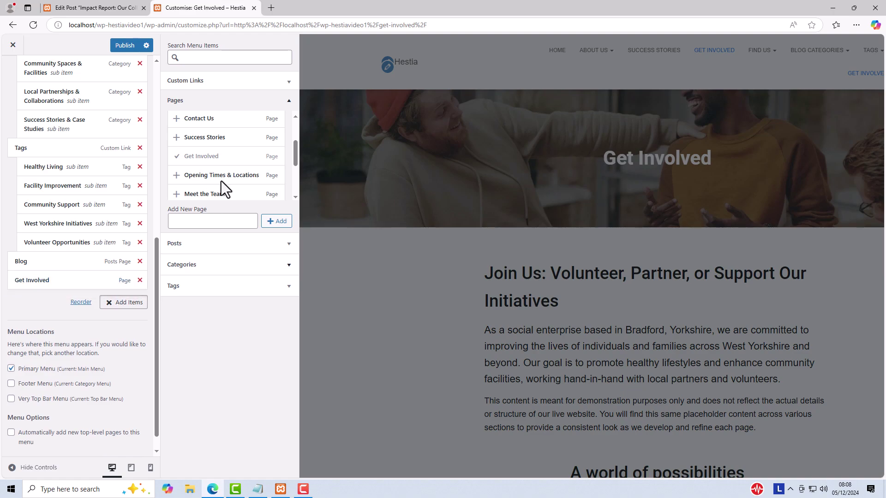
{"action": "left_click", "coordinate": [123, 45]}
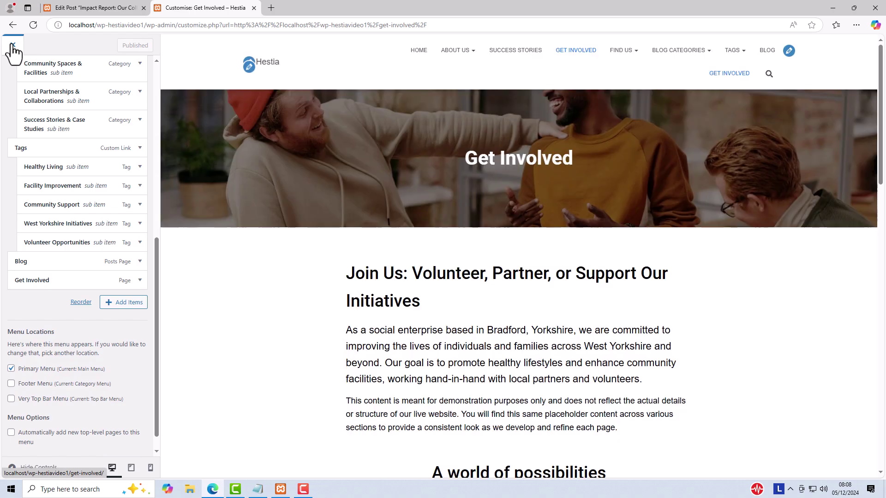
Close the Customiser to view the live Get Involved page, then reopen it.
{"action": "left_click", "coordinate": [13, 46]}
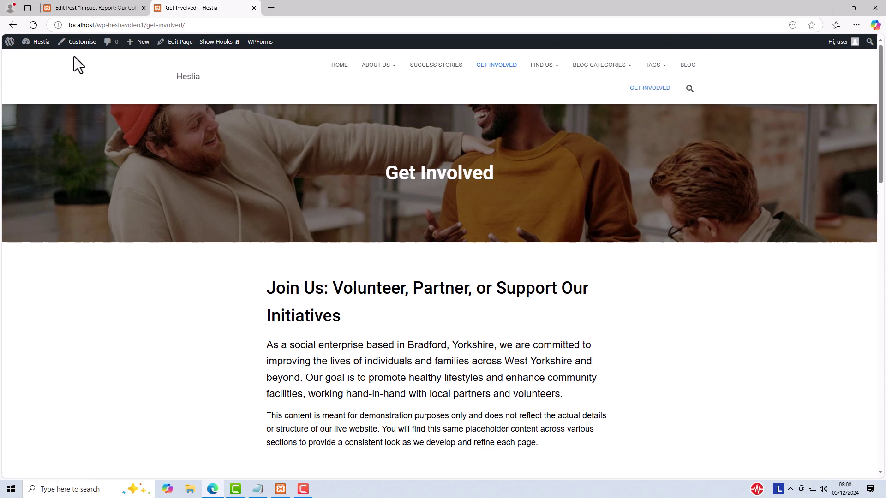
{"action": "left_click", "coordinate": [74, 42]}
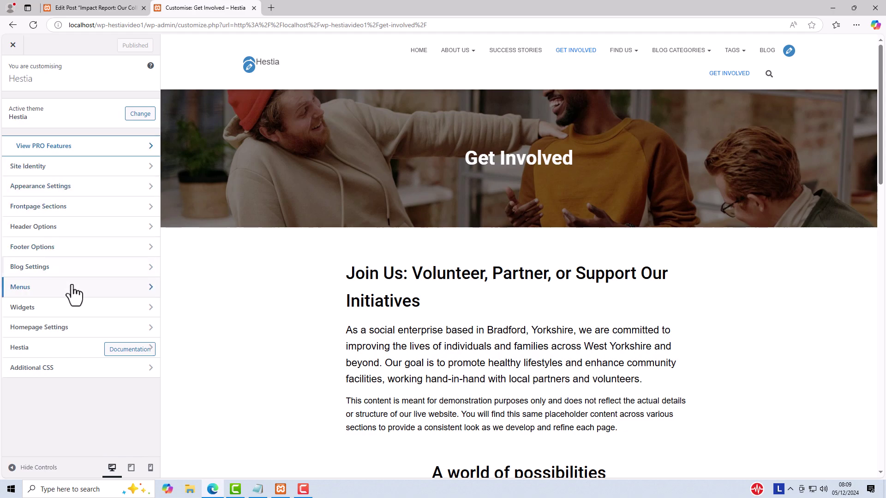
Remove the Get Involved item after Blog from the Main Menu and publish.
{"action": "left_click", "coordinate": [74, 293]}
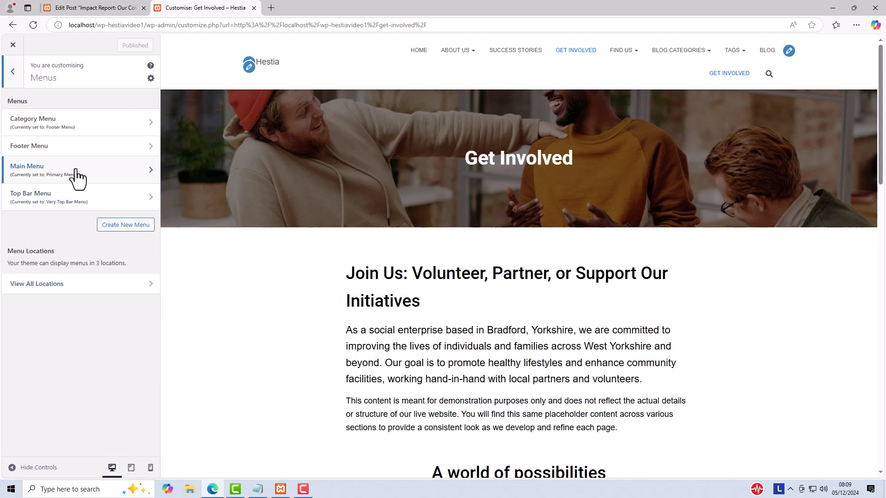
{"action": "left_click", "coordinate": [41, 176]}
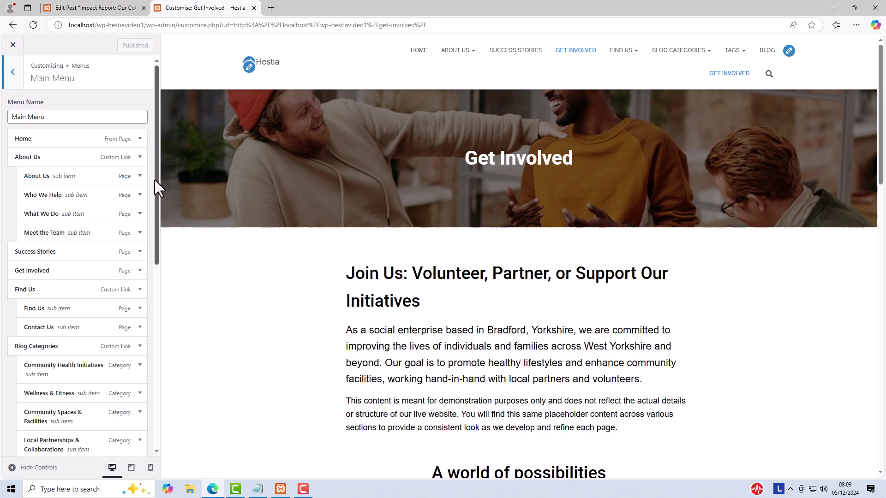
{"action": "left_click_drag", "start_coordinate": [154, 180], "coordinate": [159, 412]}
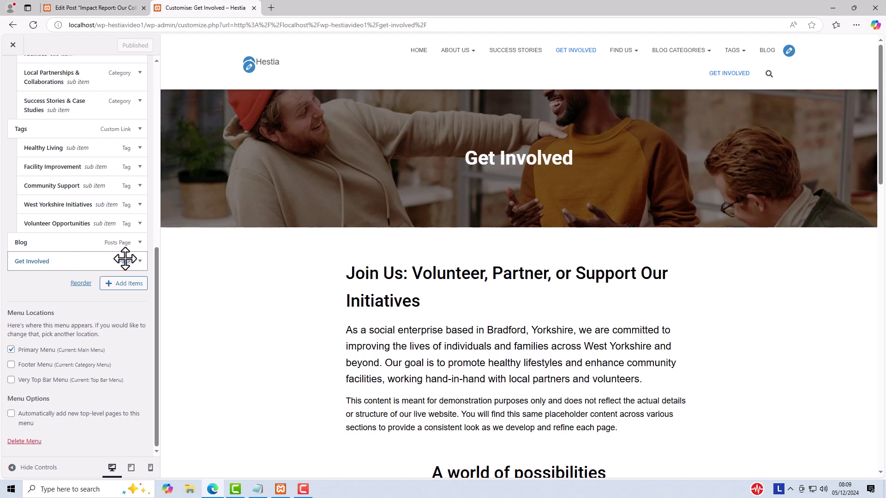
{"action": "left_click", "coordinate": [139, 261]}
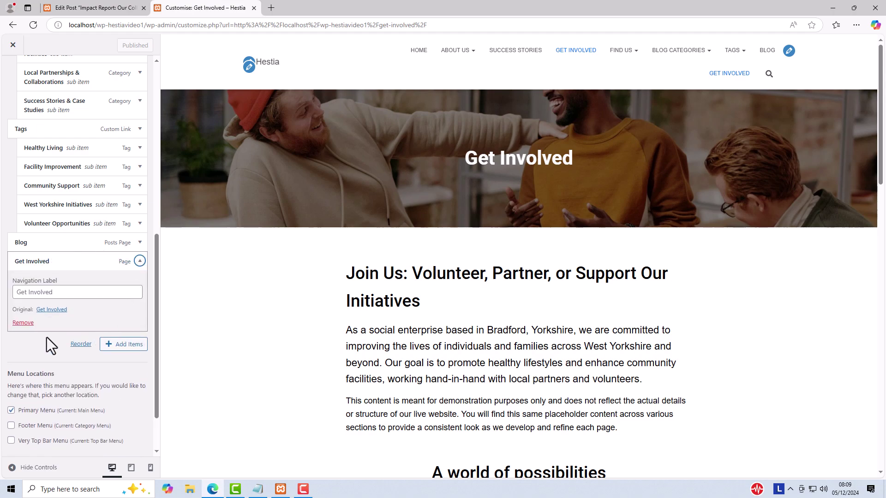
{"action": "left_click", "coordinate": [21, 322]}
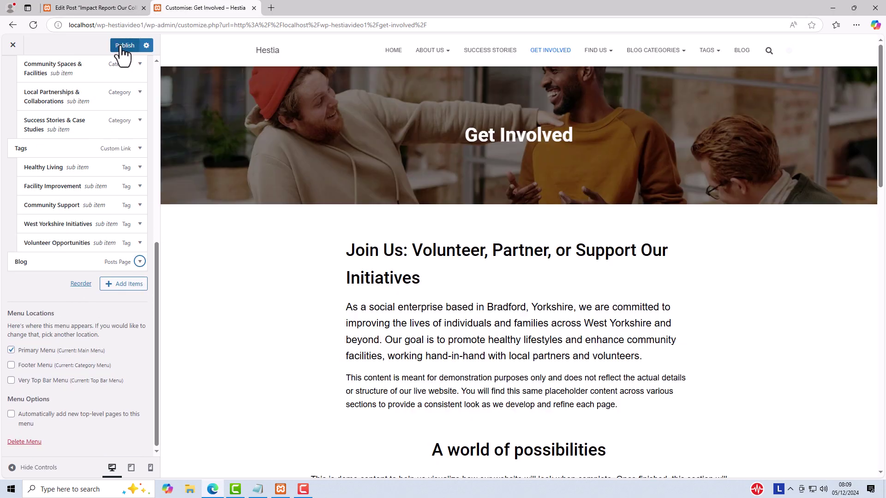
{"action": "left_click", "coordinate": [122, 46]}
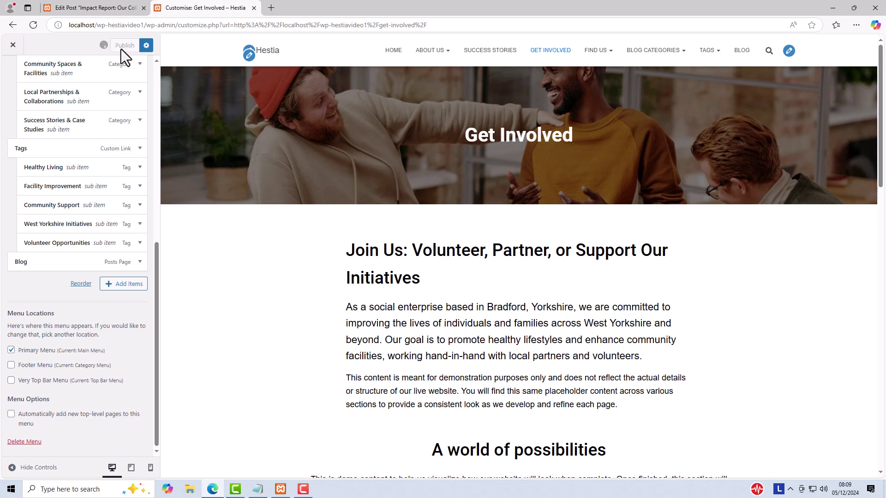
Leave the Customiser, re-save the Get Involved page in the editor, and view it live.
{"action": "left_click", "coordinate": [12, 46]}
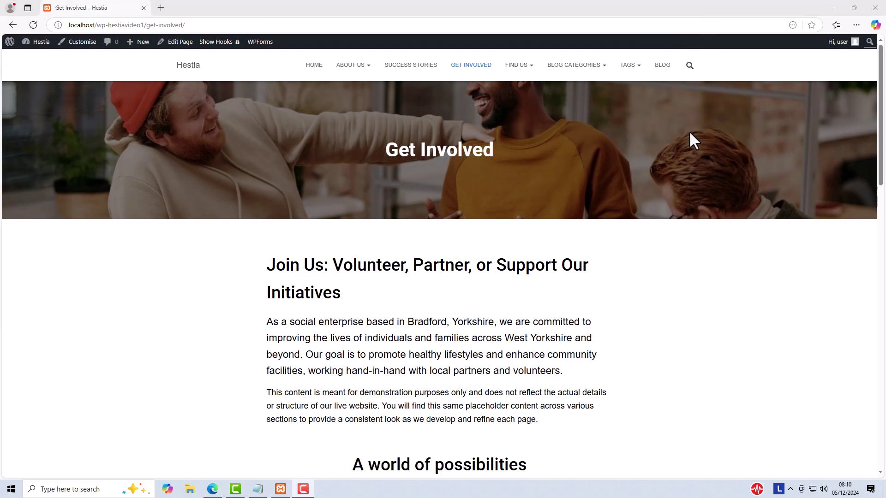
{"action": "left_click", "coordinate": [179, 43]}
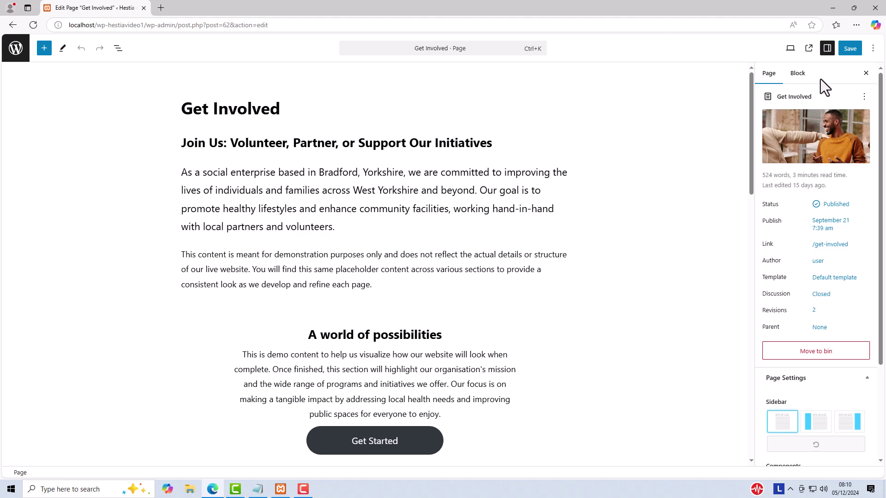
{"action": "left_click", "coordinate": [847, 52]}
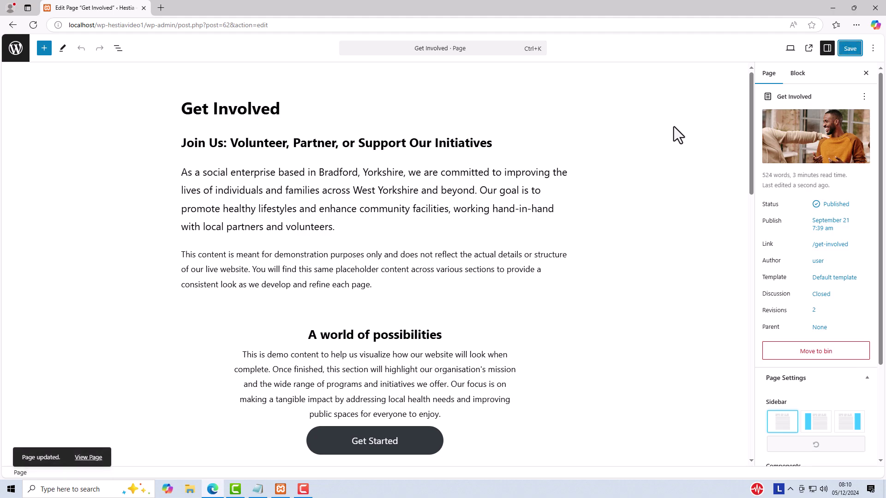
{"action": "left_click", "coordinate": [85, 458]}
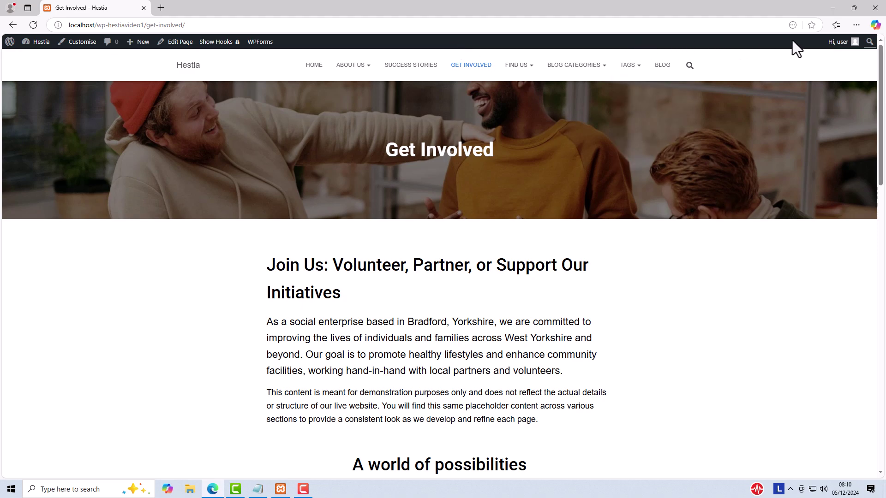
Log out of WordPress and load the site's public home page without wp-login.php in the address.
{"action": "mouse_move", "coordinate": [835, 43]}
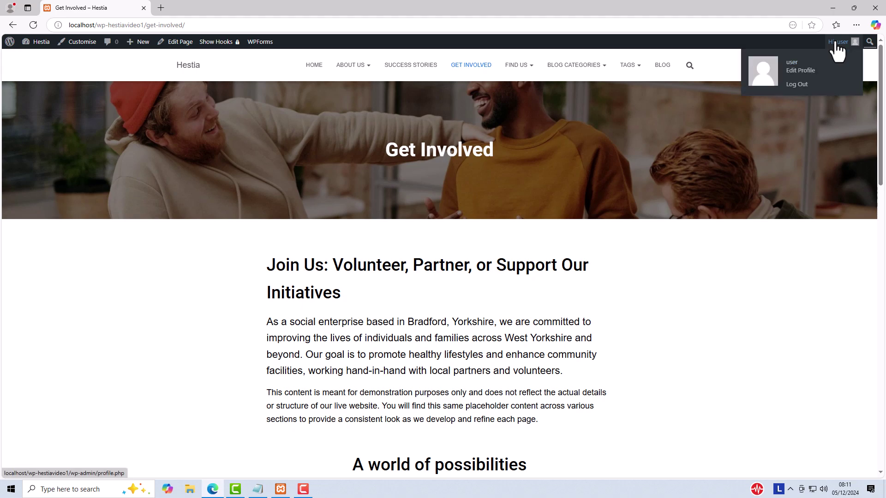
{"action": "left_click", "coordinate": [792, 86]}
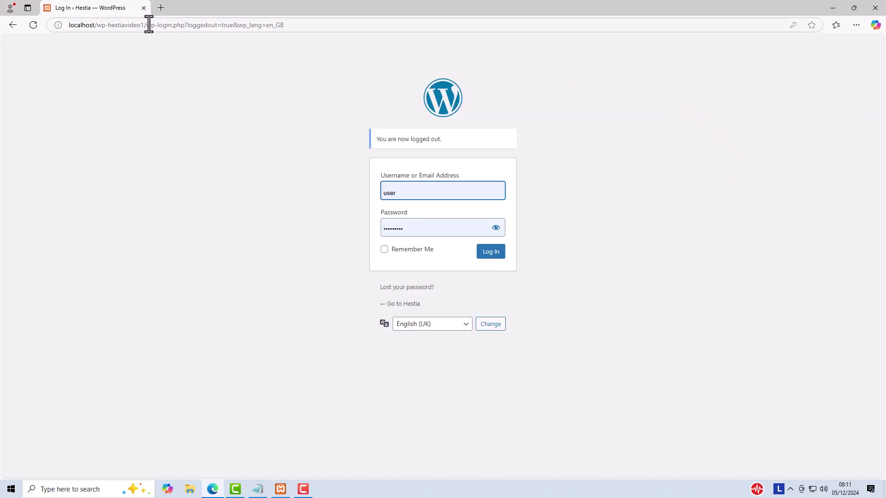
{"action": "left_click_drag", "start_coordinate": [145, 26], "coordinate": [348, 23]}
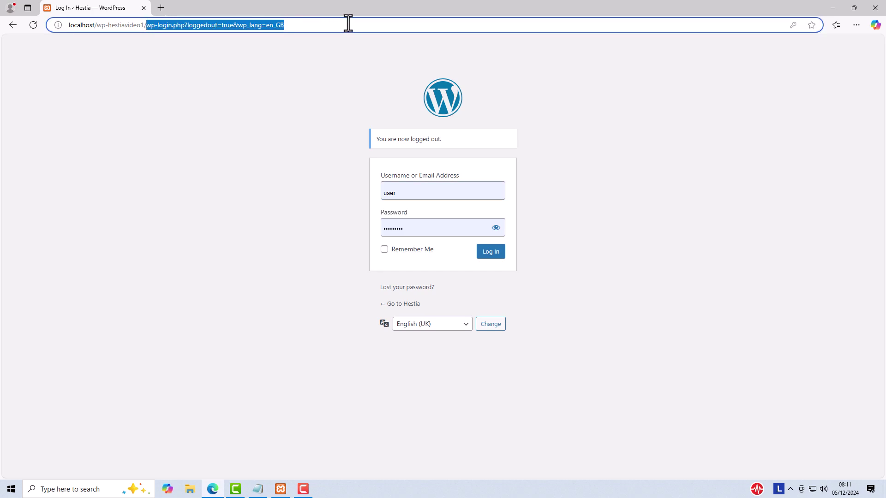
{"action": "key", "text": "BackSpace"}
{"action": "key", "text": "Return"}
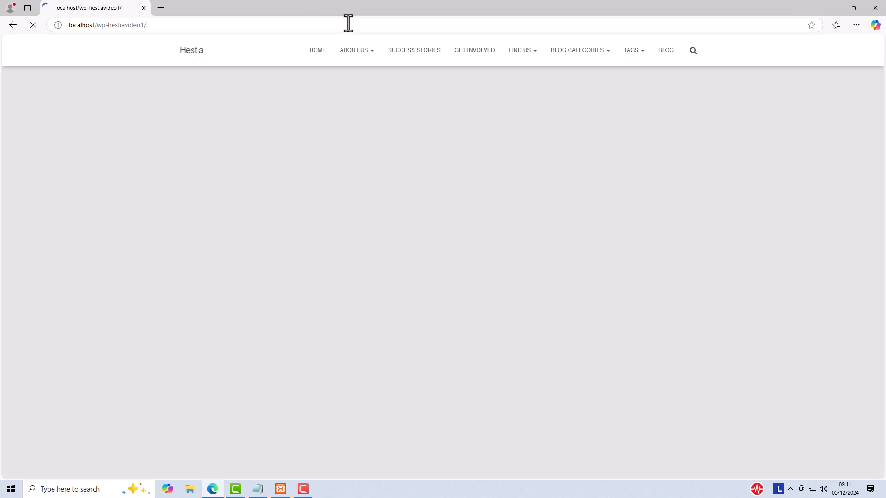